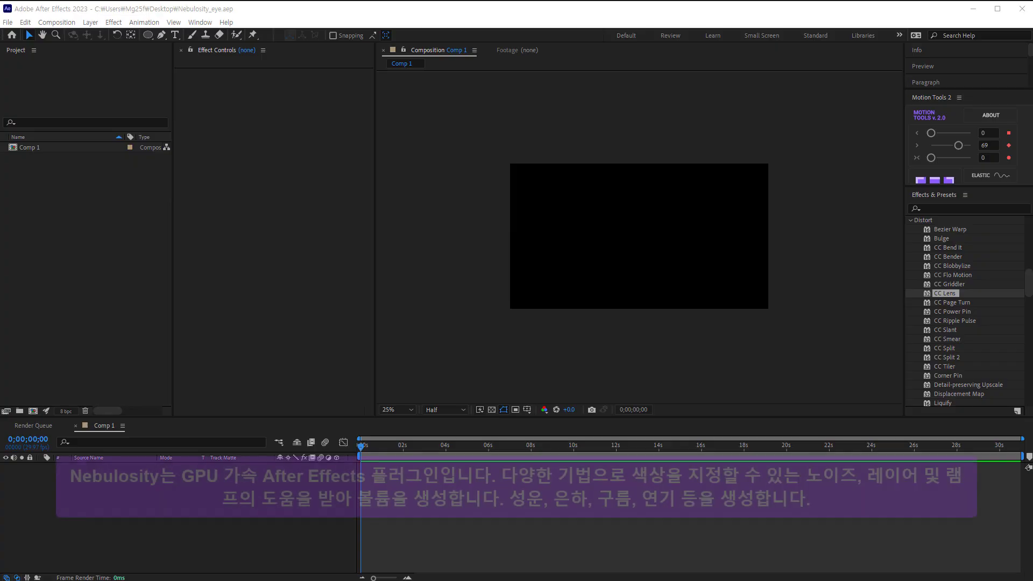
Import eye.jpg into the Project panel and leave it deselected.
drag(1025, 265, 76, 213)
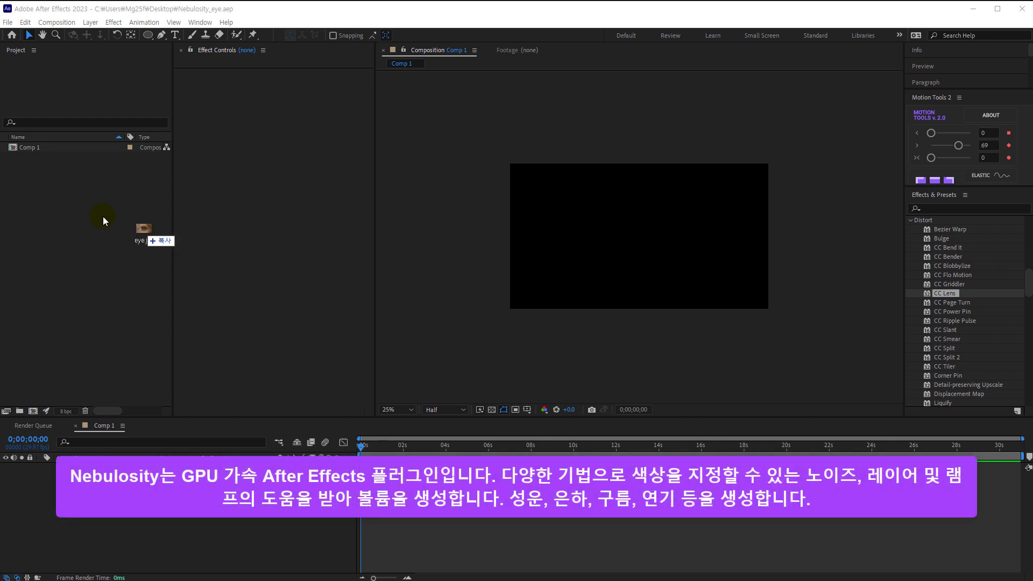
click(48, 192)
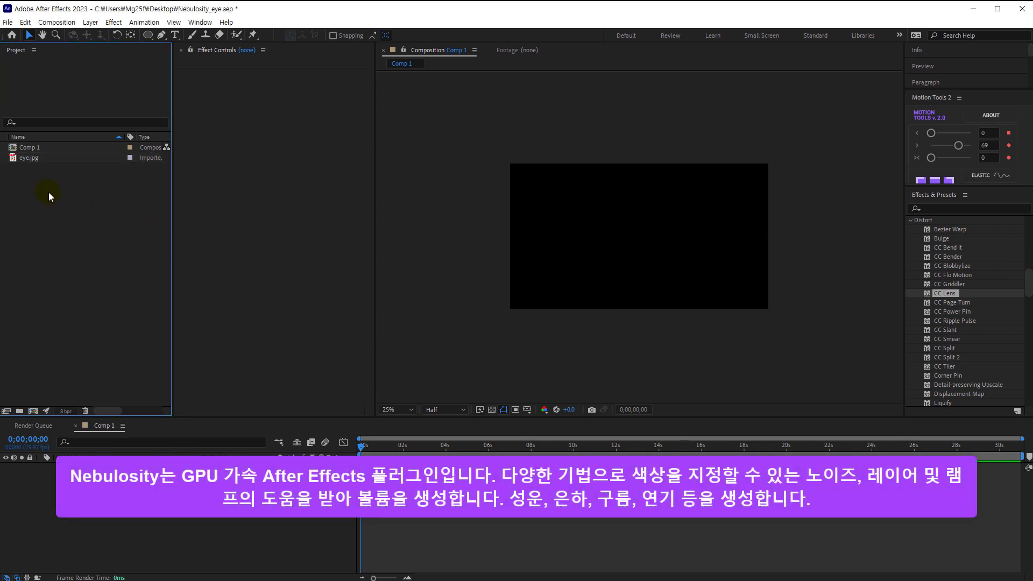
click(31, 159)
click(30, 175)
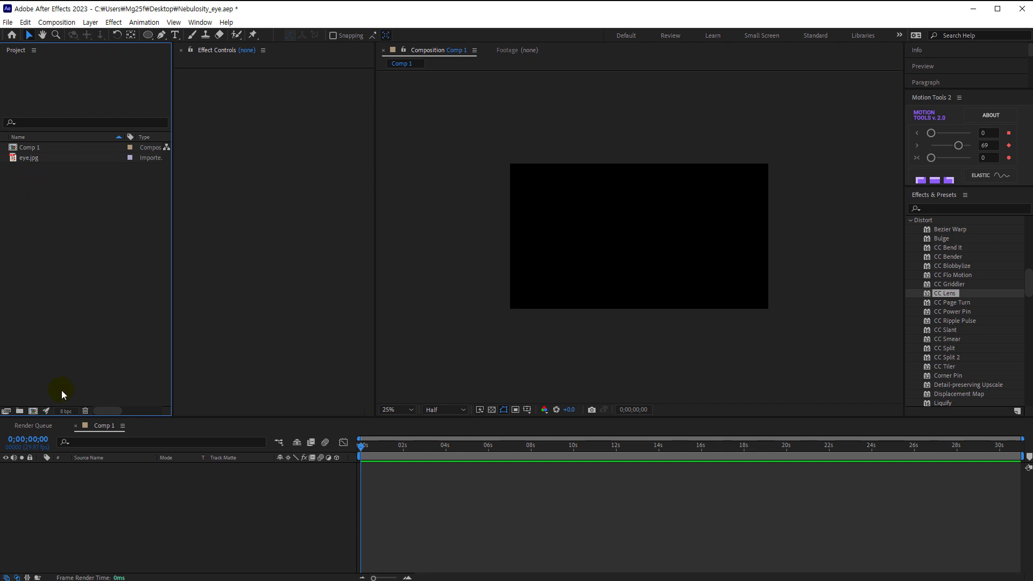
Add a comp-sized 1920×1080 Black Solid 1 to Comp 1.
click(164, 502)
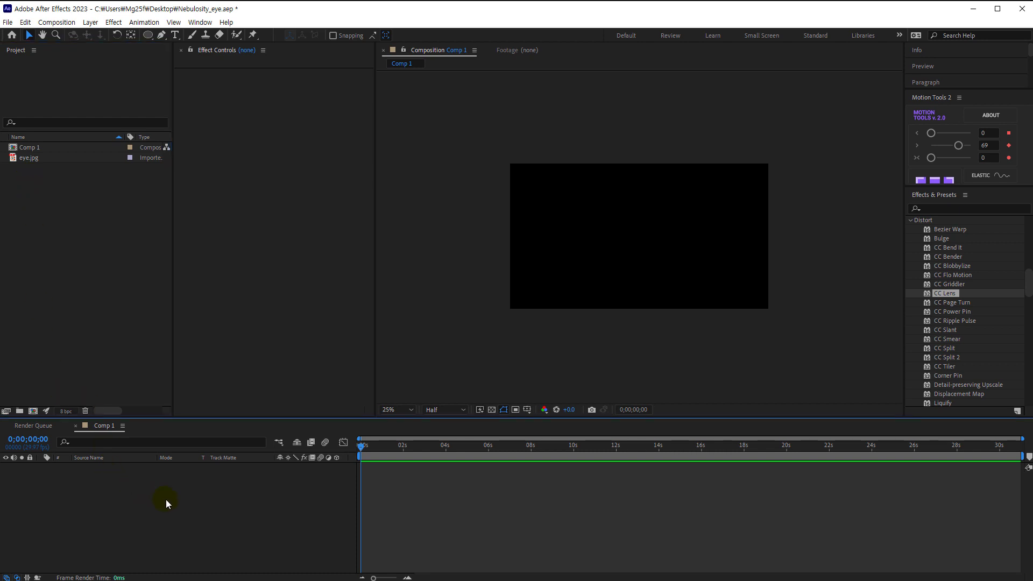
key(ctrl+y)
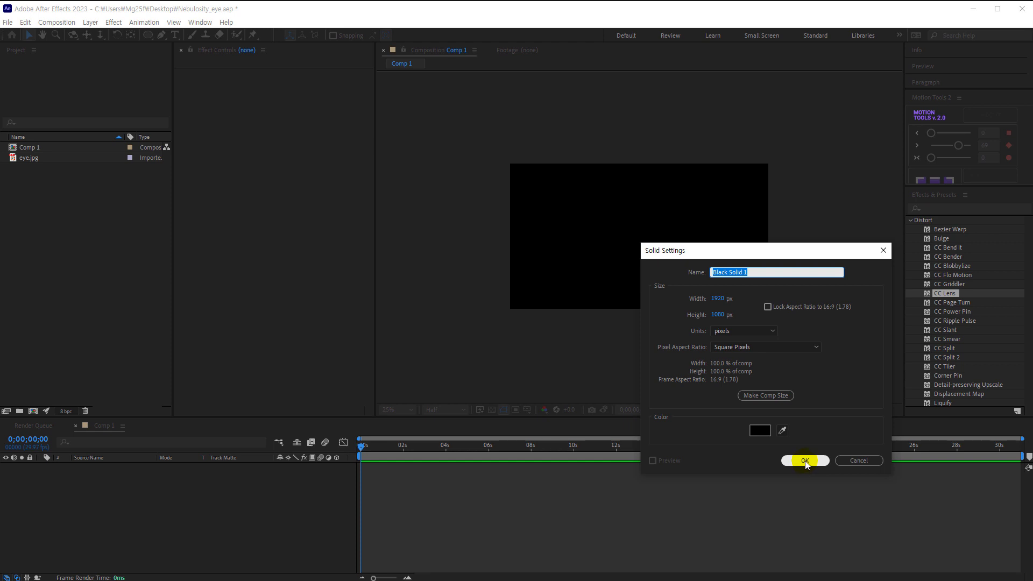
click(774, 398)
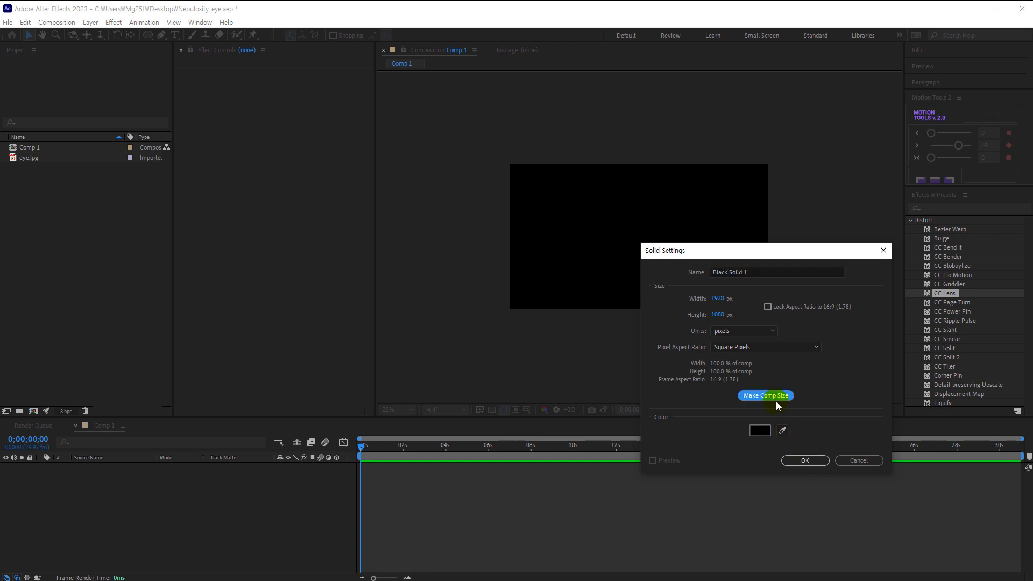
click(802, 458)
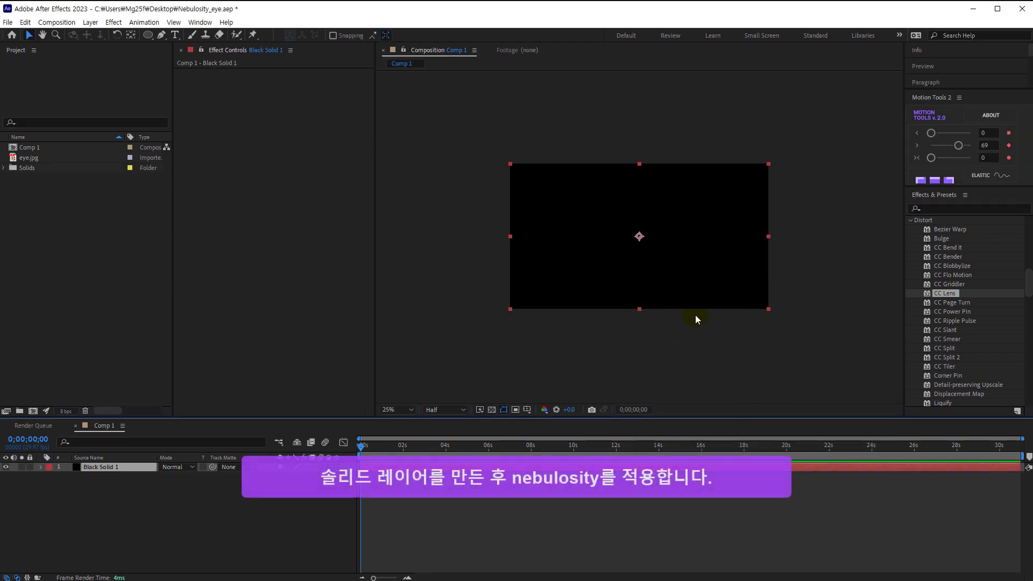
Apply the irrealix Nebulosity effect to Black Solid 1.
click(114, 22)
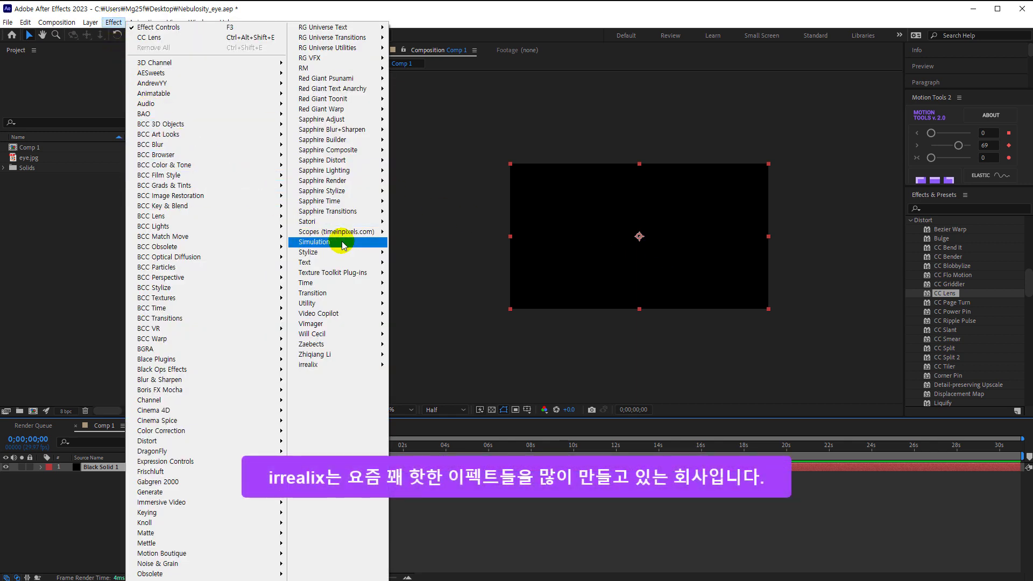
mouse_move(371, 365)
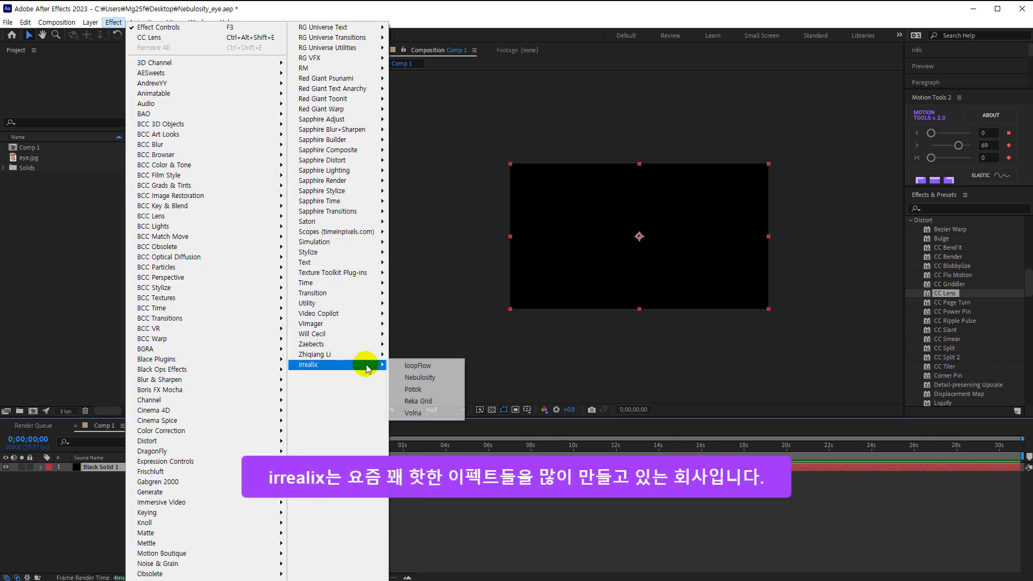
click(445, 377)
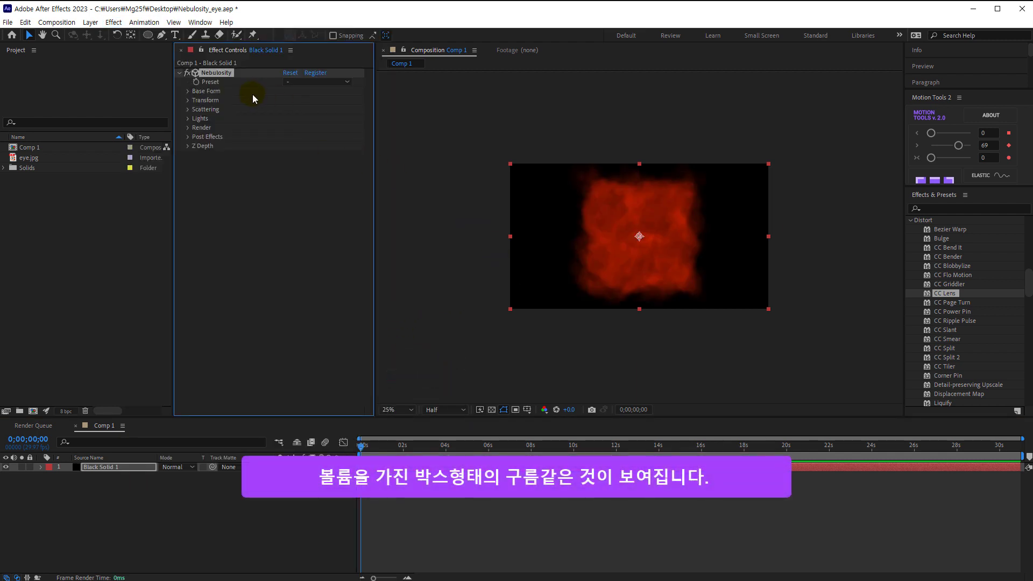
Reveal Nebulosity's Base Form and Transform settings, then place eye.jpg in Comp 1.
click(186, 91)
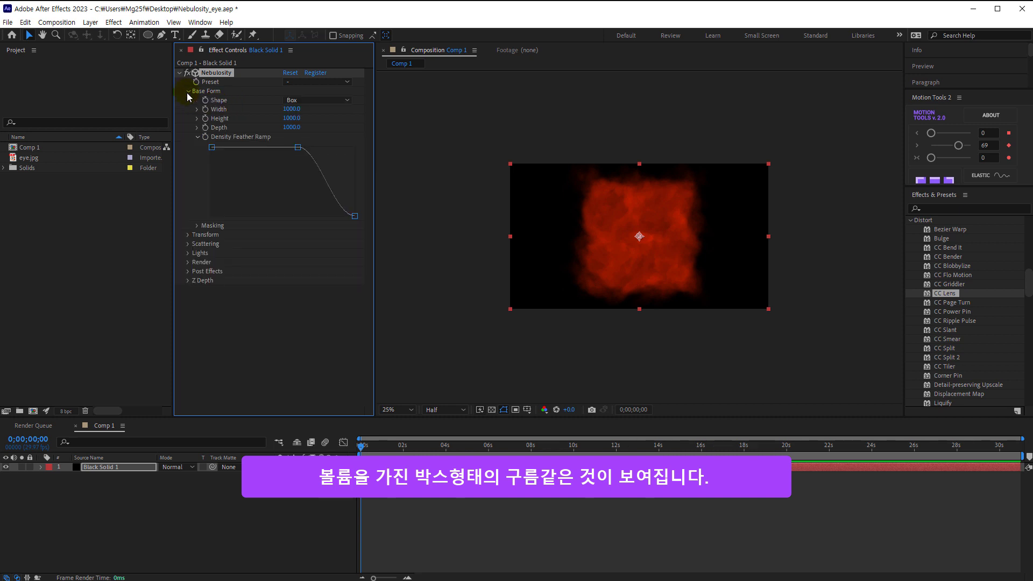
click(187, 235)
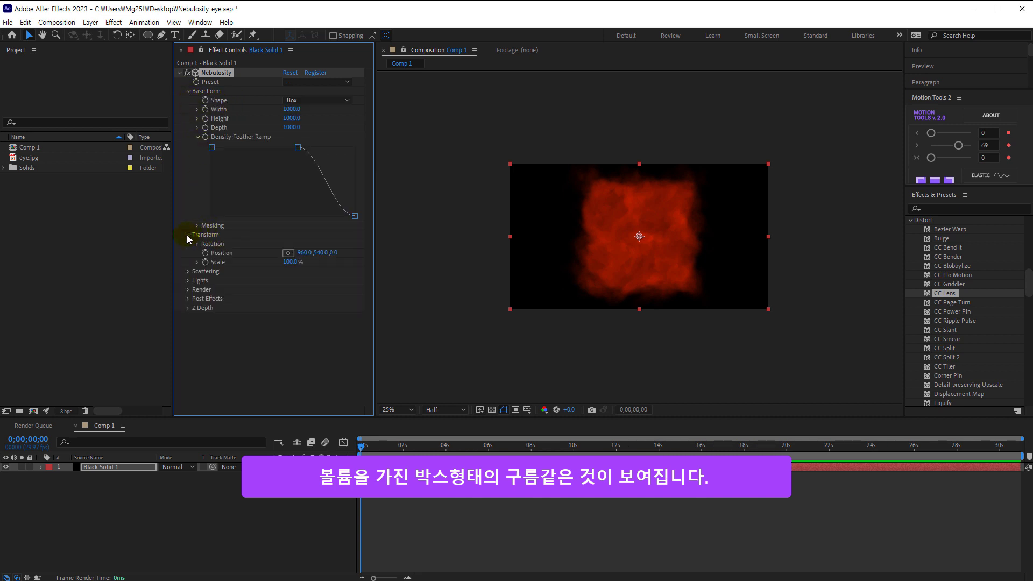
drag(30, 157, 112, 466)
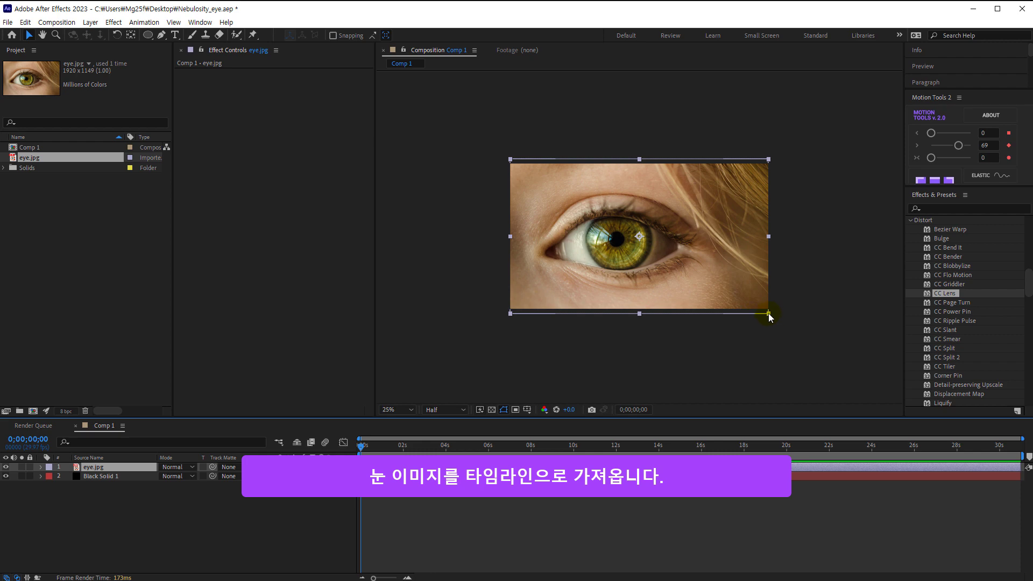
Undo a trial scale of the eye layer and duplicate eye.jpg.
drag(768, 314, 666, 262)
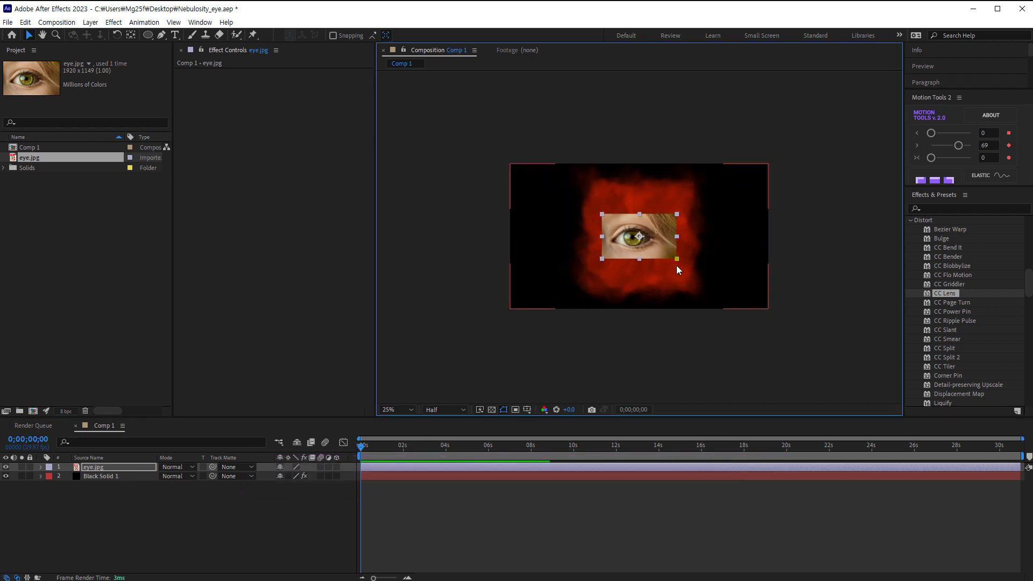
key(ctrl+z)
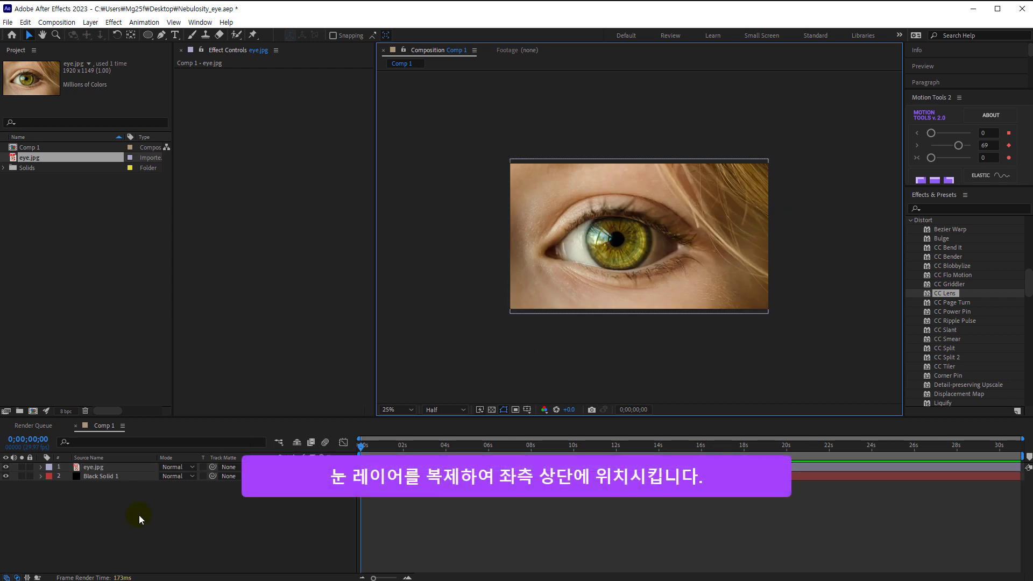
click(93, 466)
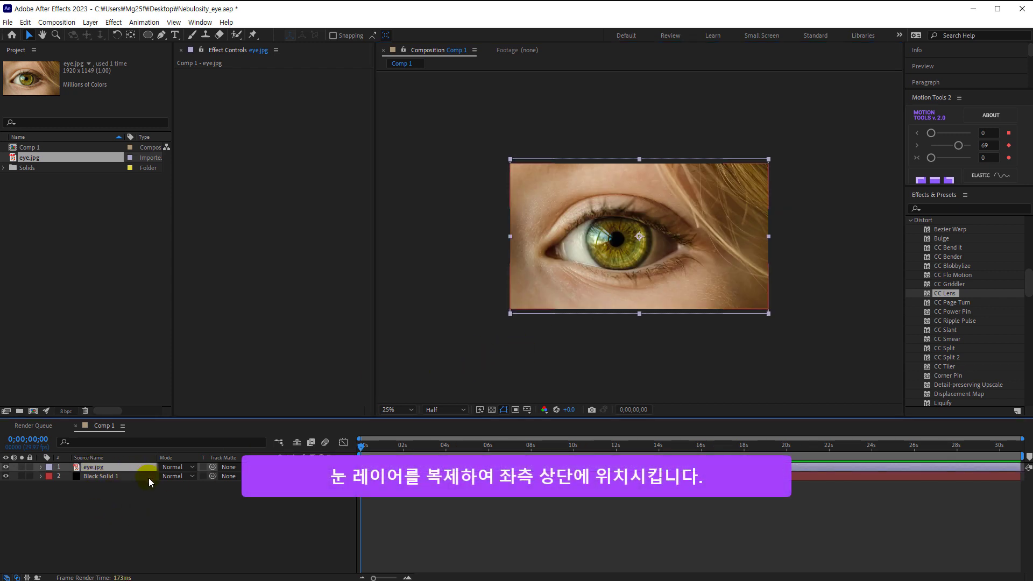
key(ctrl+d)
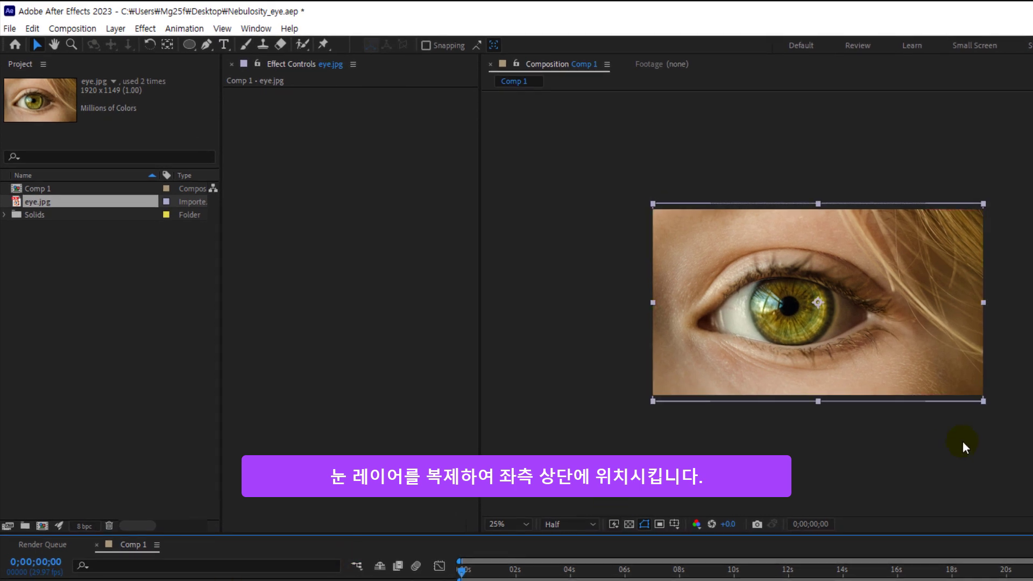
Scale the top eye copy down into the upper-left corner, revealing the nebula.
click(986, 402)
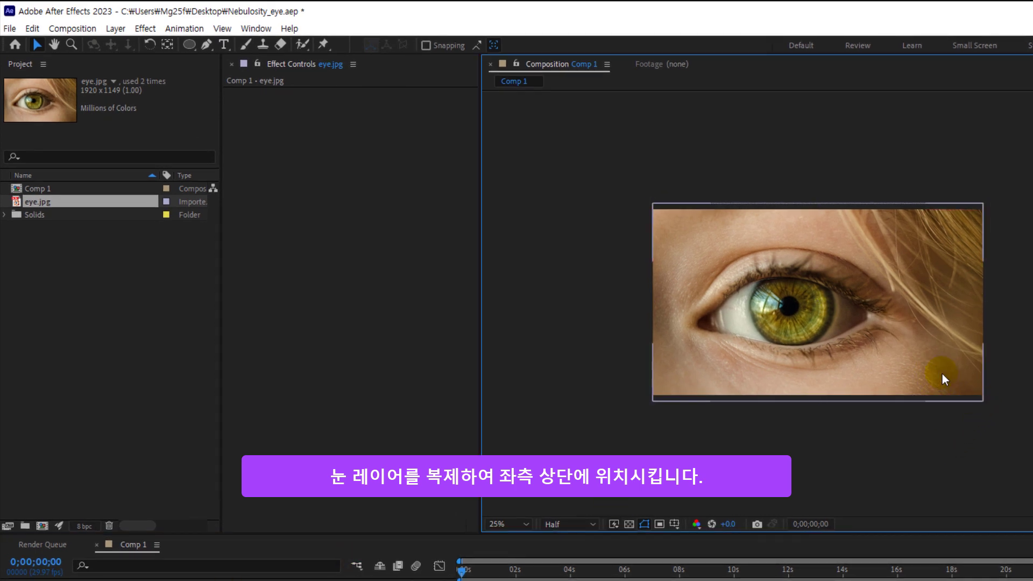
click(941, 378)
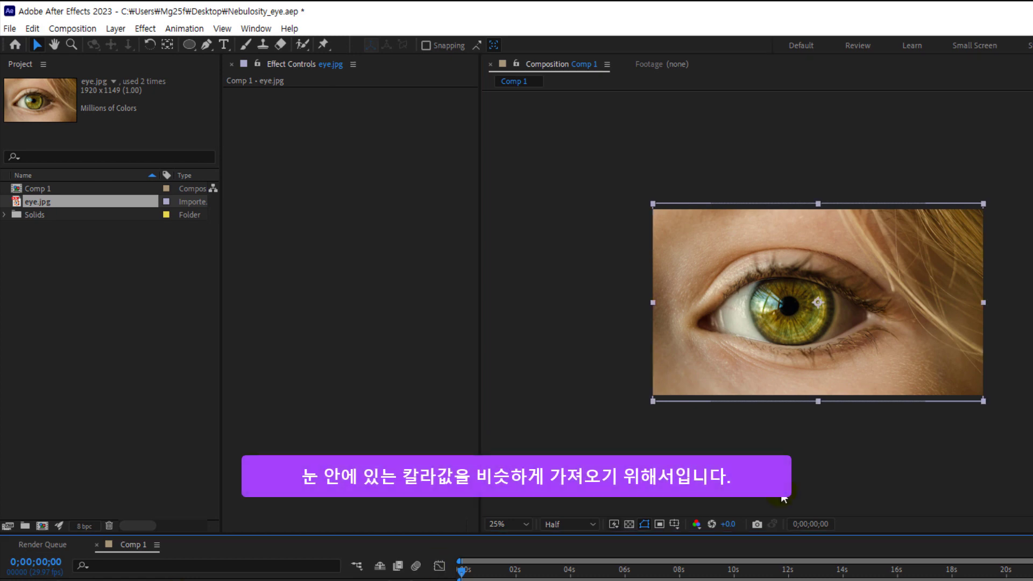
drag(983, 402, 752, 266)
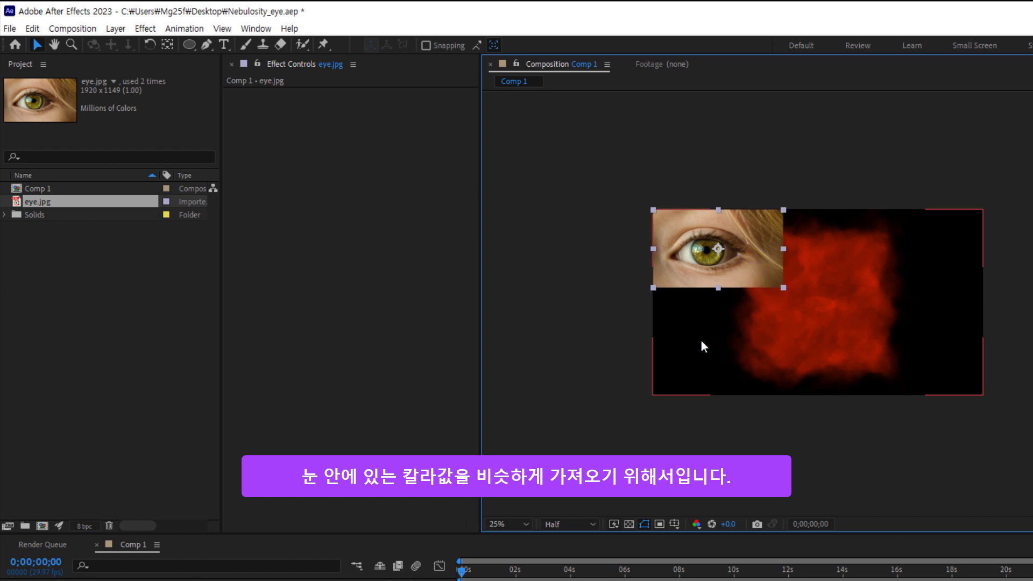
click(624, 331)
Pan the view onto the eye and cloud and show Black Solid 1's Nebulosity settings.
scroll(811, 306, up, 2)
scroll(811, 306, up, 2)
scroll(811, 306, down, 2)
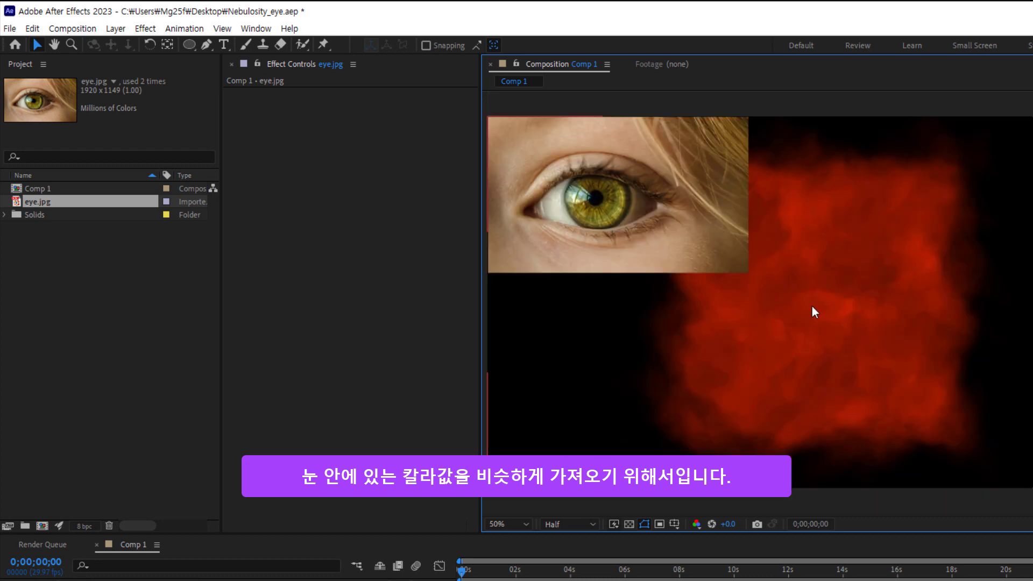
drag(812, 306, 879, 349)
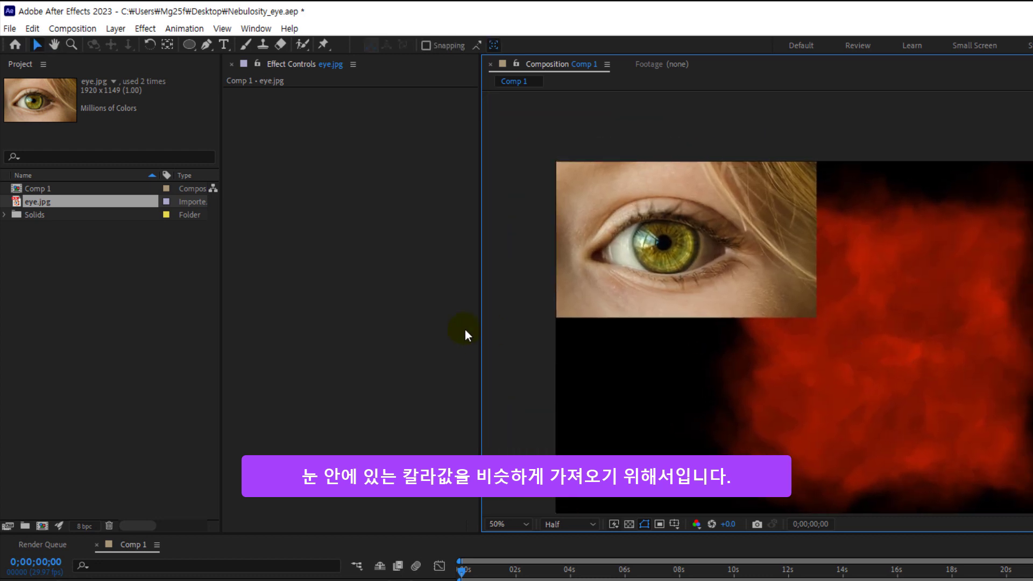
click(200, 578)
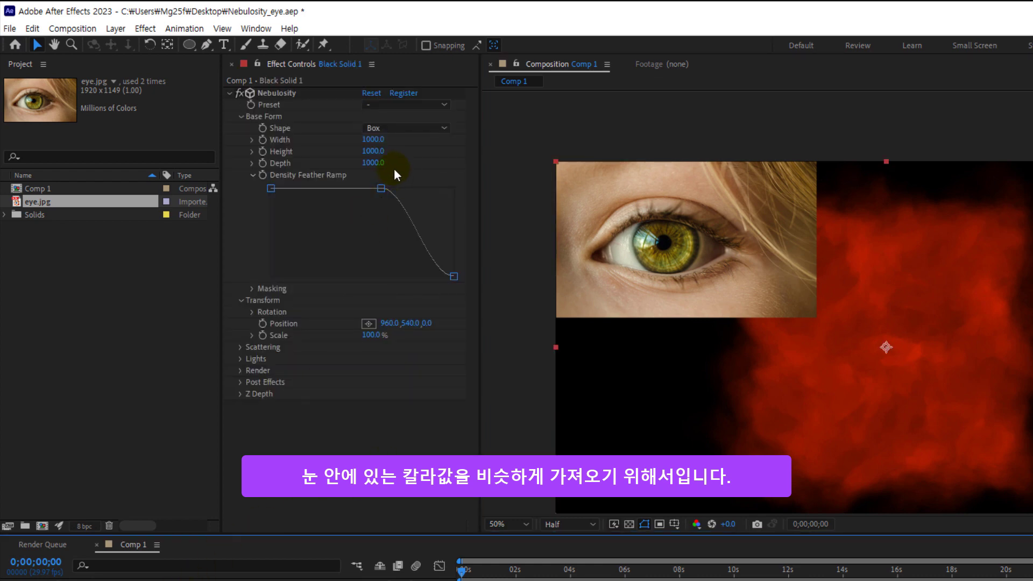
Under Scattering, set Nebulosity's Emission Source to Gradient and reveal the Emission Gradient colours.
click(240, 347)
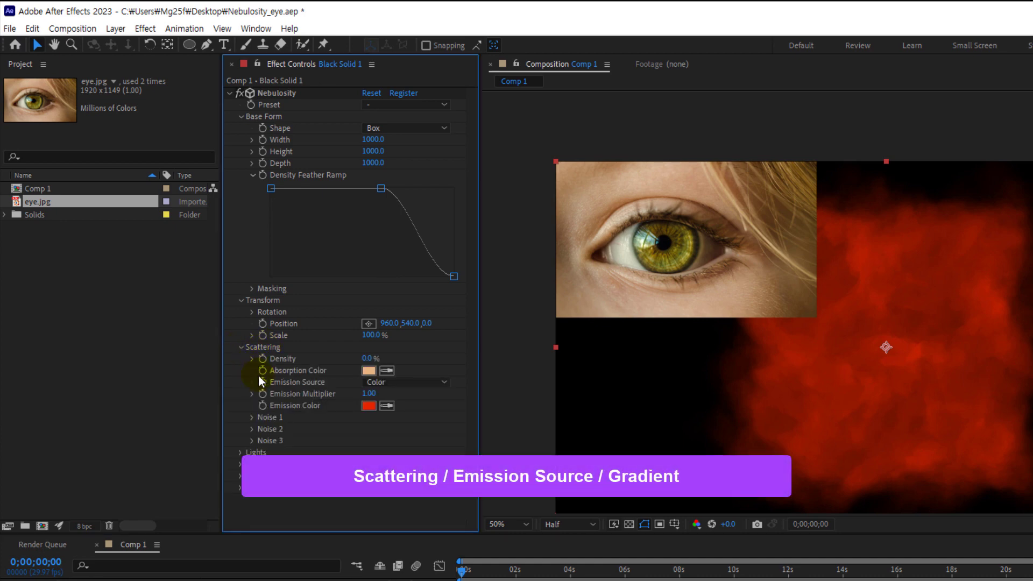
click(442, 382)
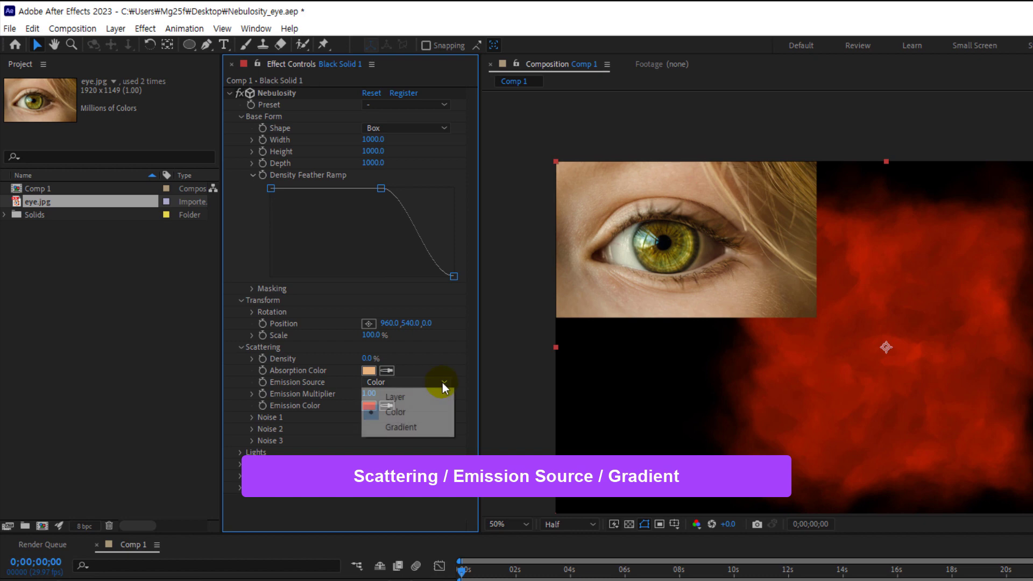
click(437, 427)
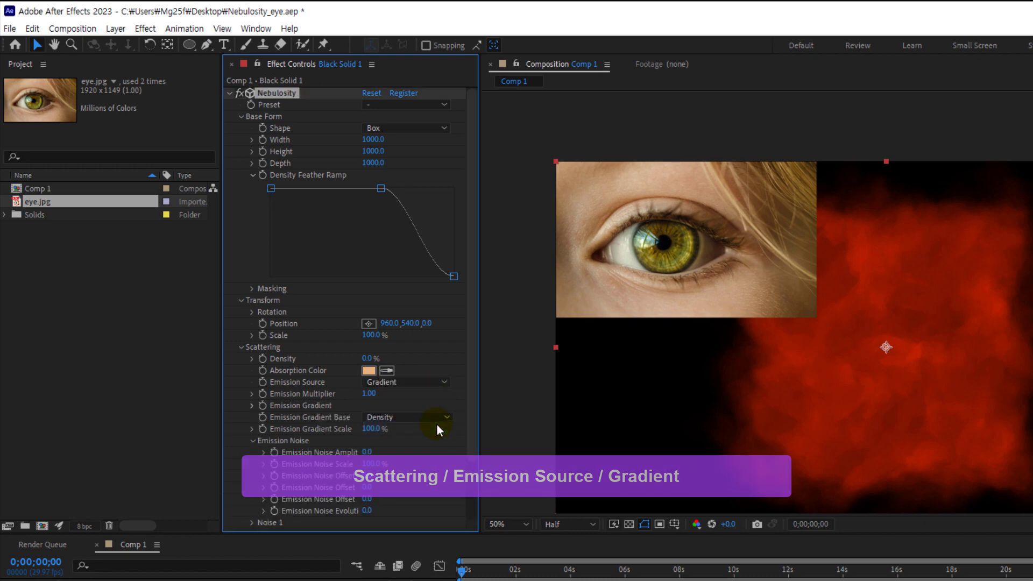
scroll(432, 407, down, 2)
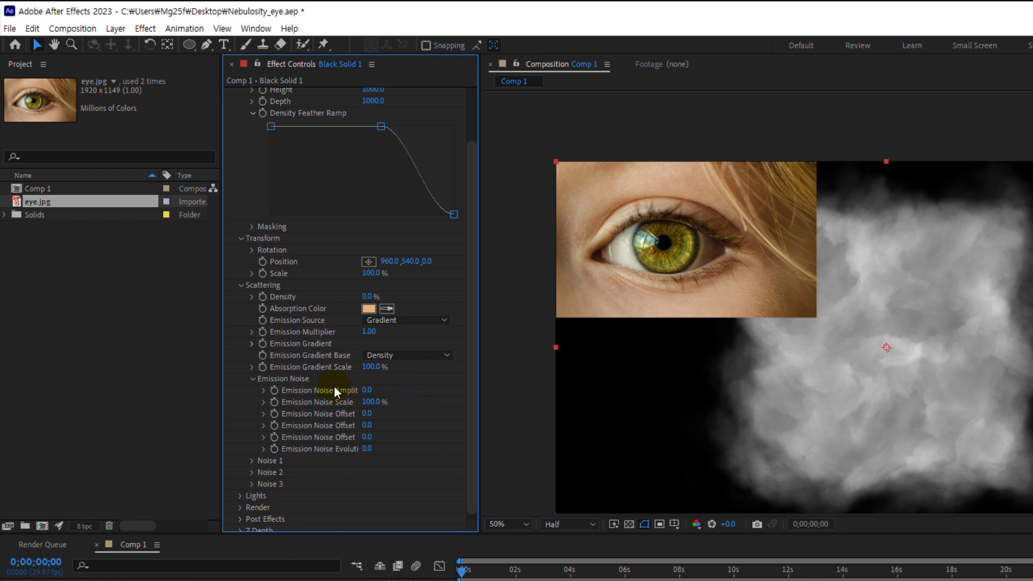
click(252, 344)
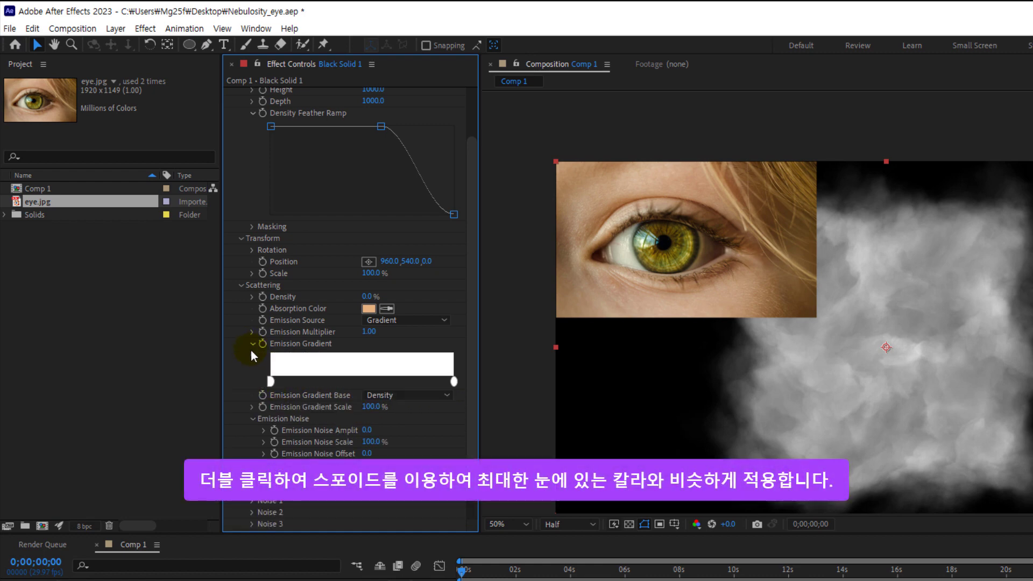
Set the left gradient stop to a dark brown sampled from the eye photo.
double_click(270, 383)
drag(273, 363, 649, 424)
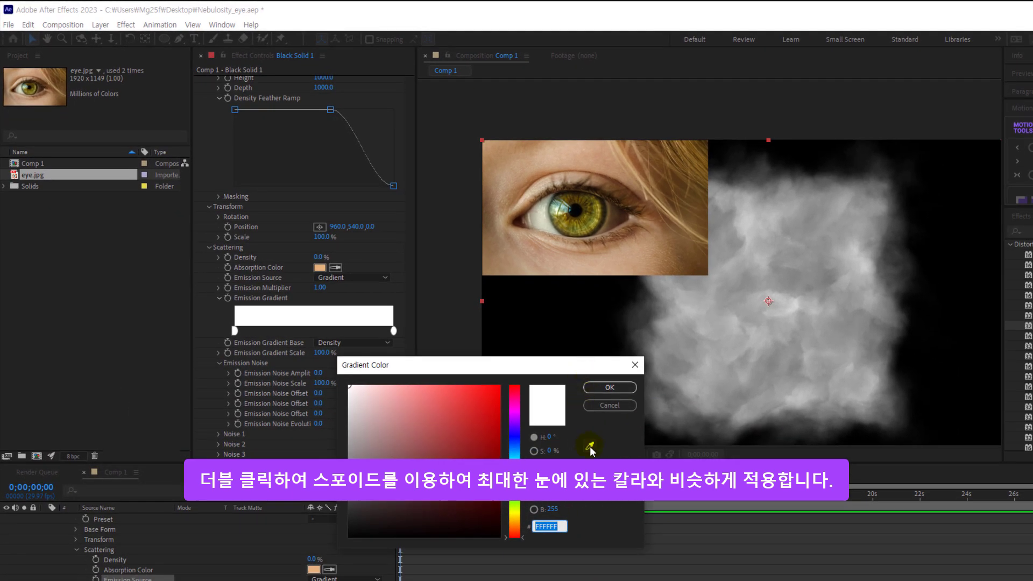
click(589, 446)
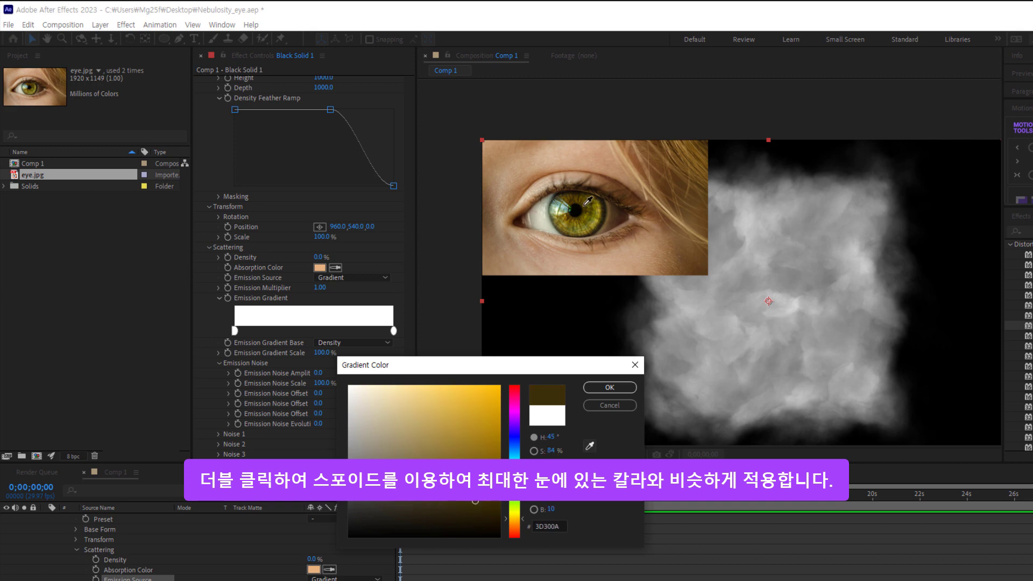
click(612, 386)
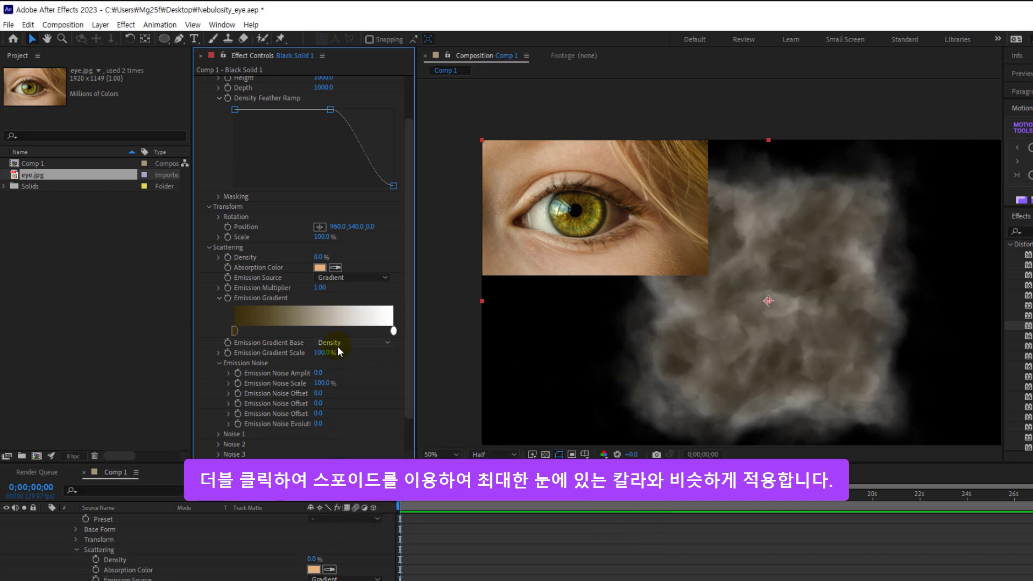
Add a new gradient stop coloured with a dark iris tone from the eye.
click(267, 331)
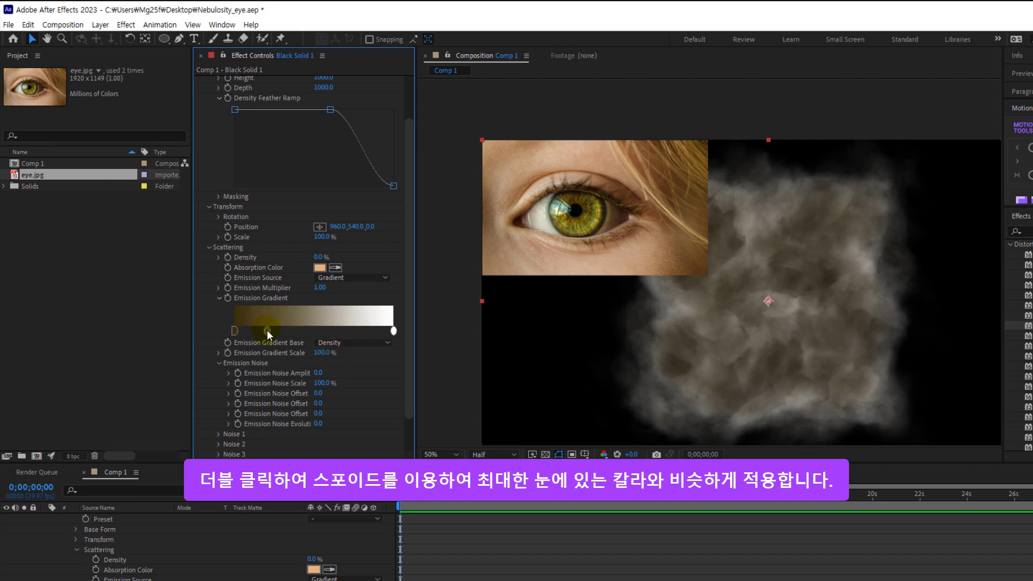
double_click(266, 330)
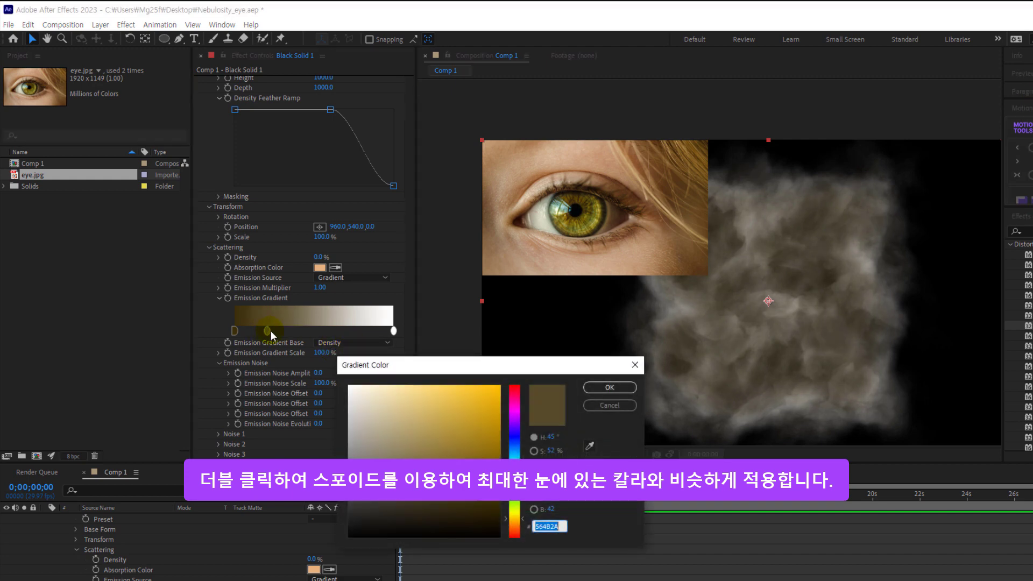
click(590, 447)
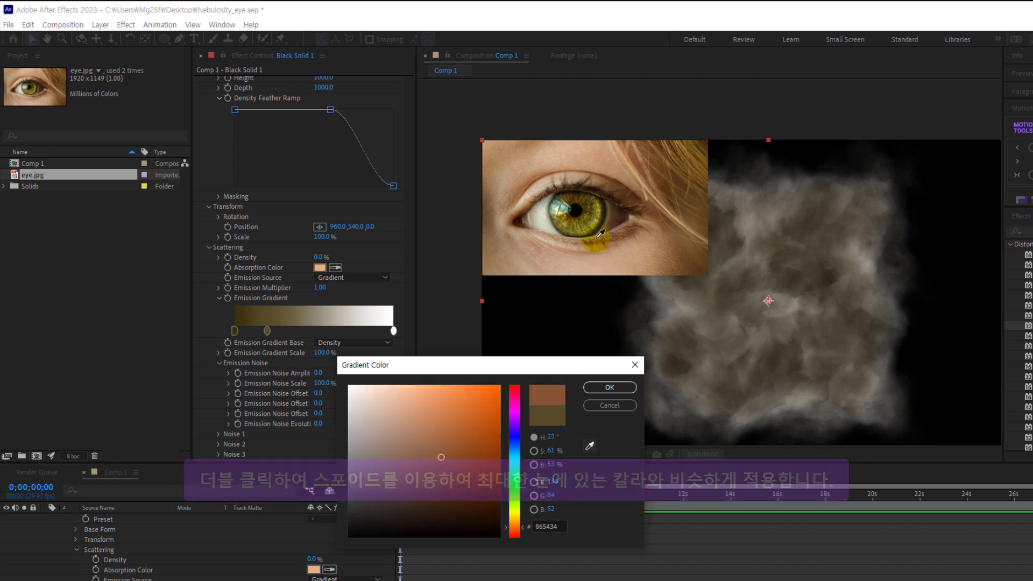
click(586, 204)
click(600, 386)
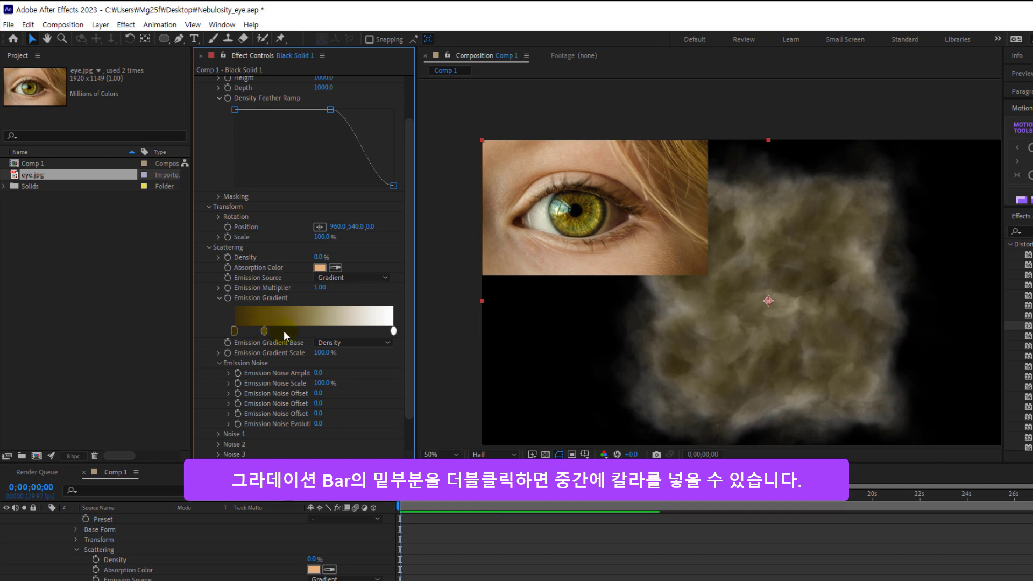
Add another stop and give it a lighter olive tone sampled from the iris.
double_click(284, 330)
double_click(283, 330)
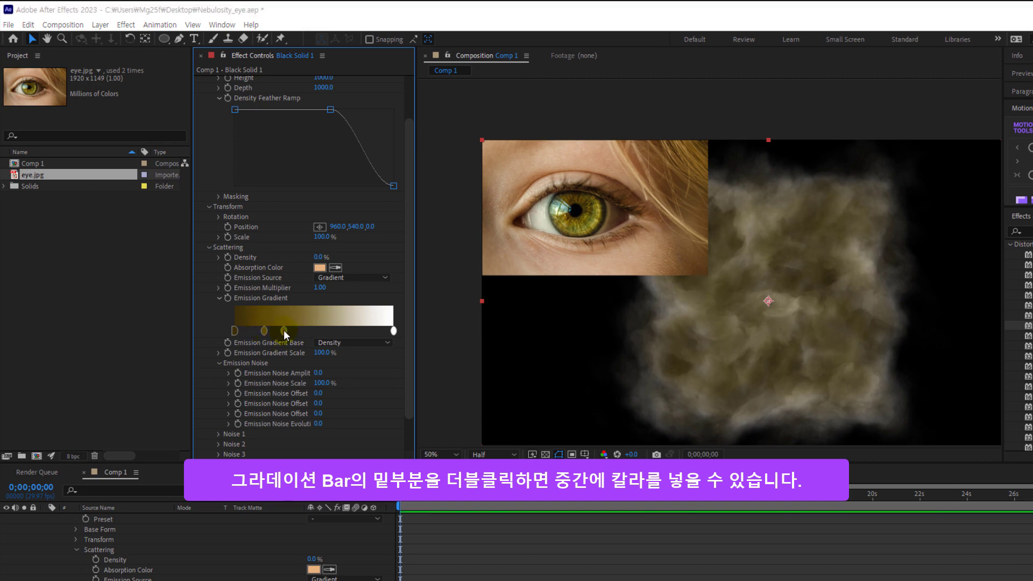
click(590, 445)
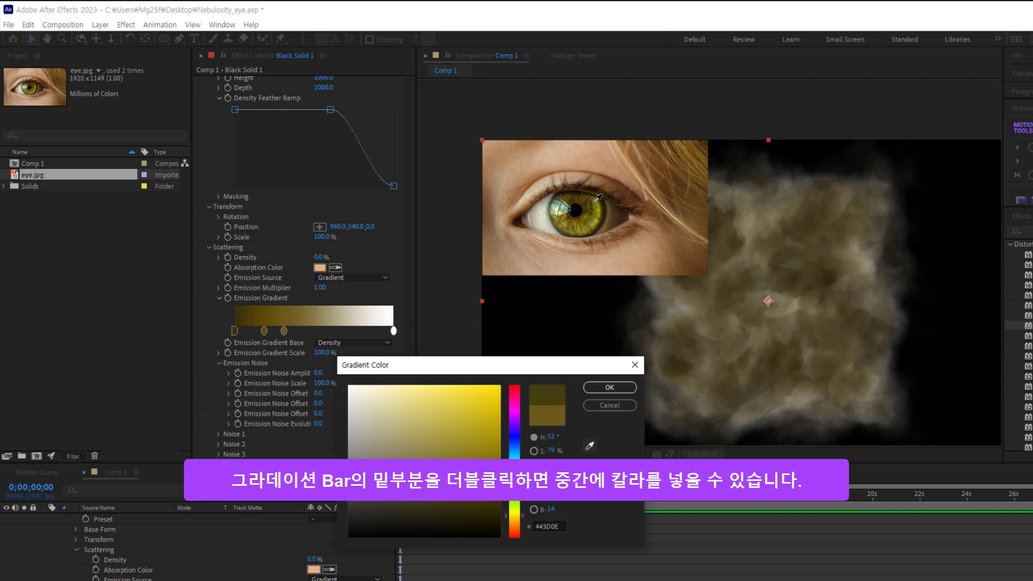
click(593, 203)
click(590, 445)
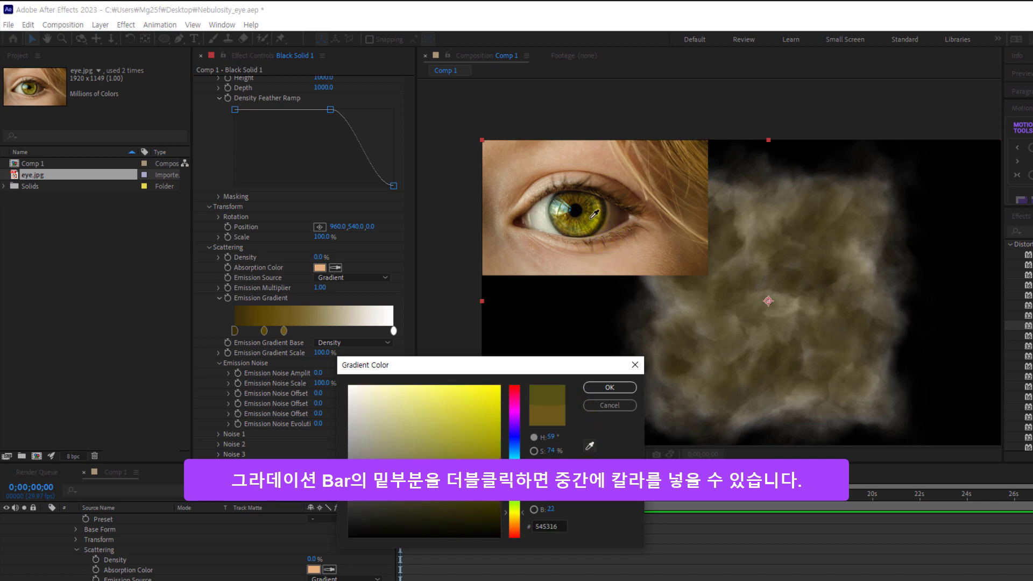
click(605, 242)
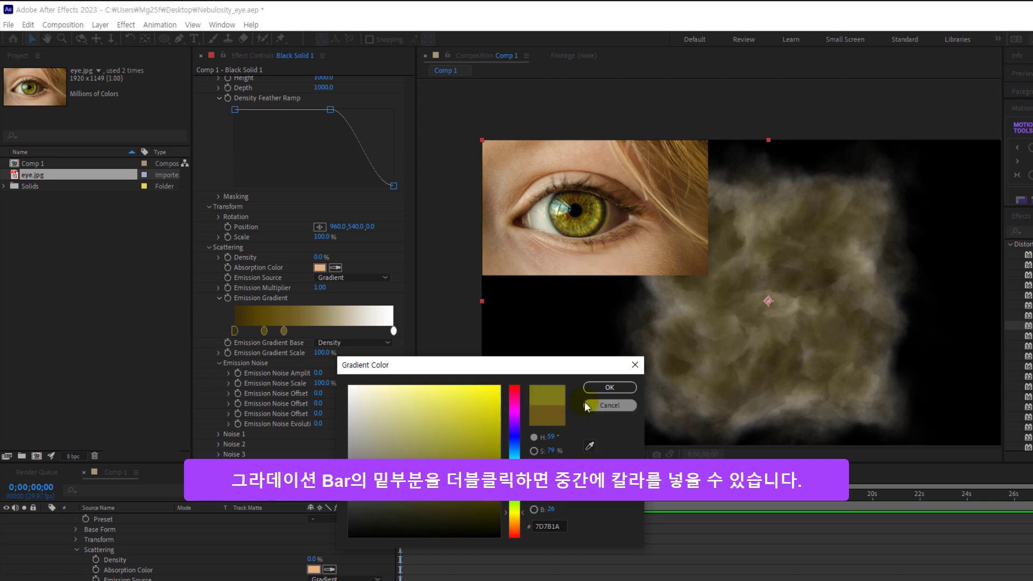
click(609, 387)
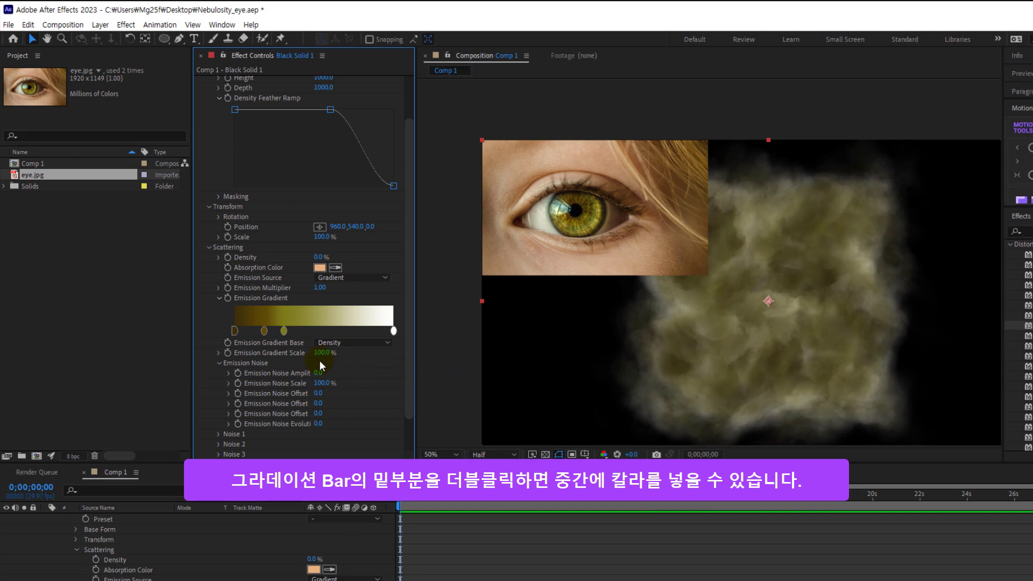
Recolour the white end stop with a dark olive from the eye.
double_click(394, 330)
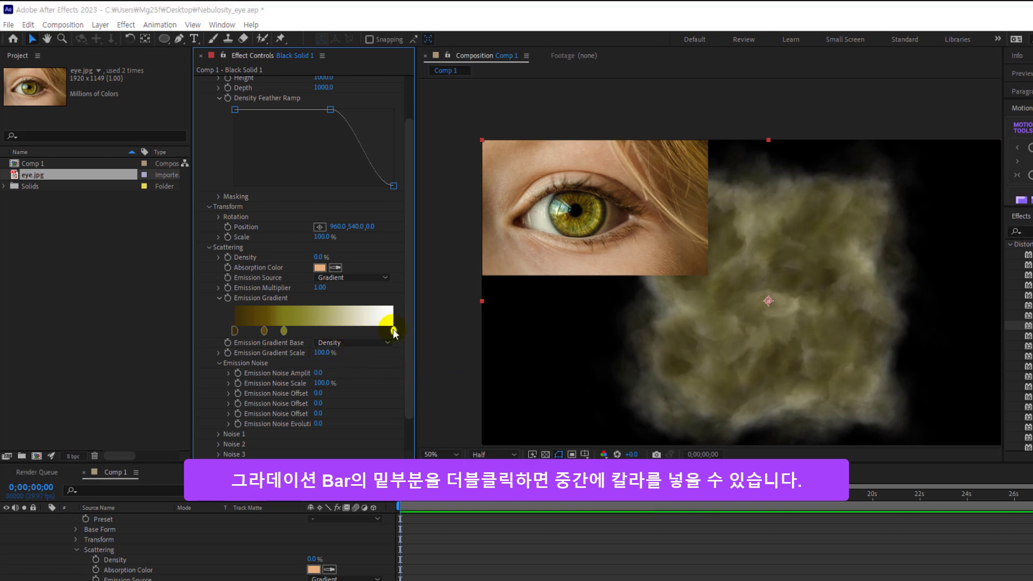
click(590, 446)
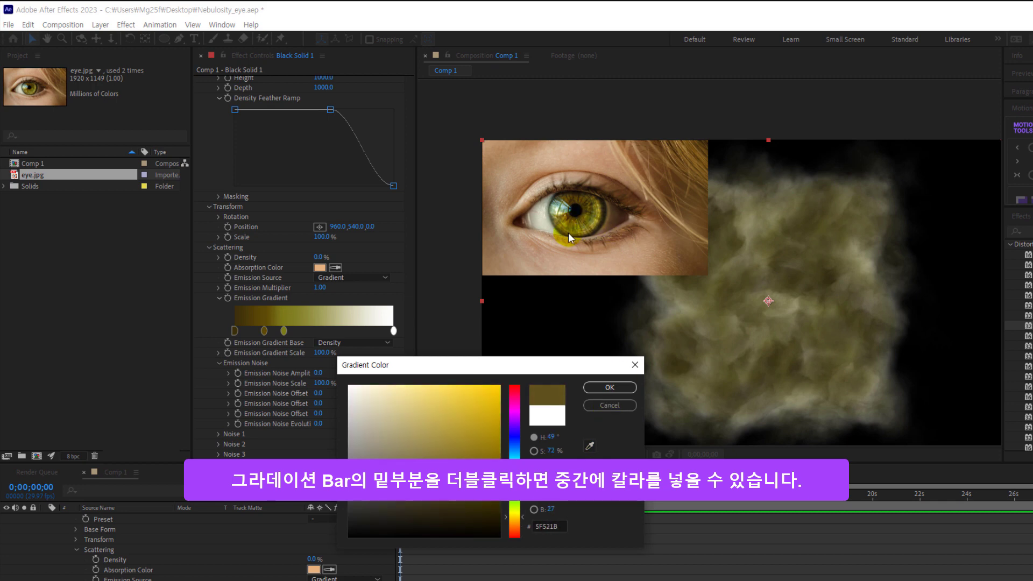
click(568, 233)
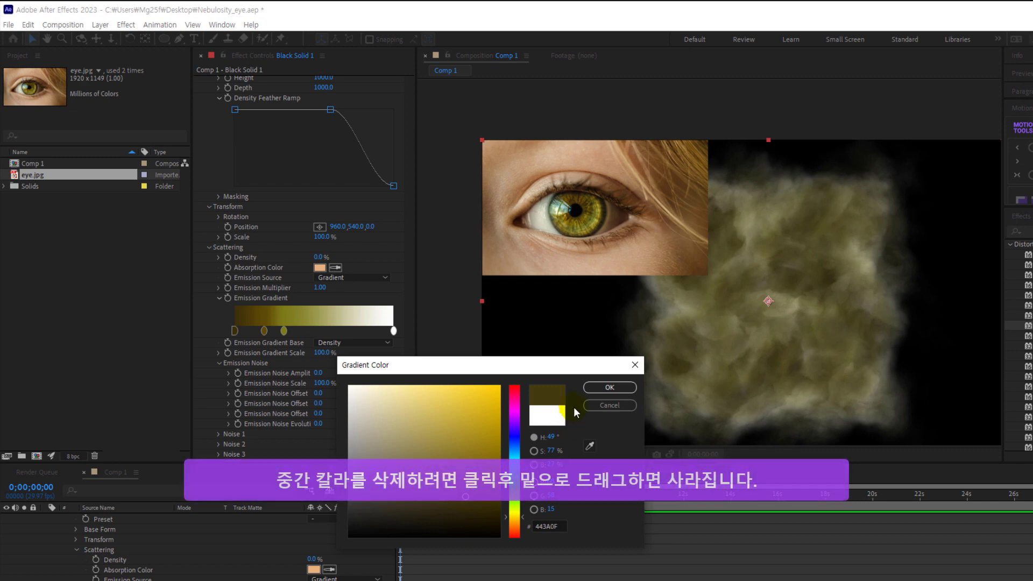
click(593, 387)
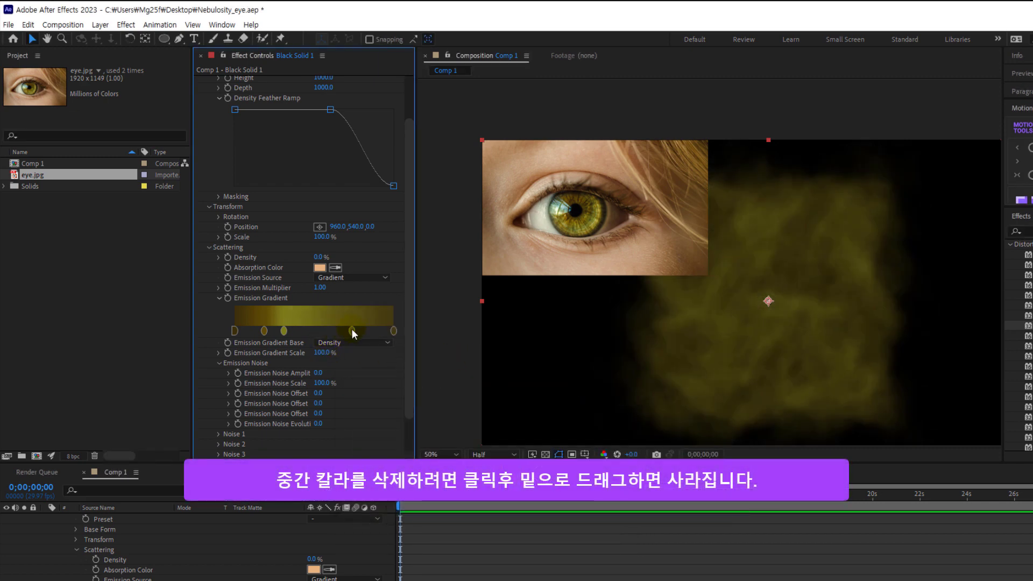
Make another stop light tan-yellow and shift it left along the gradient.
double_click(353, 331)
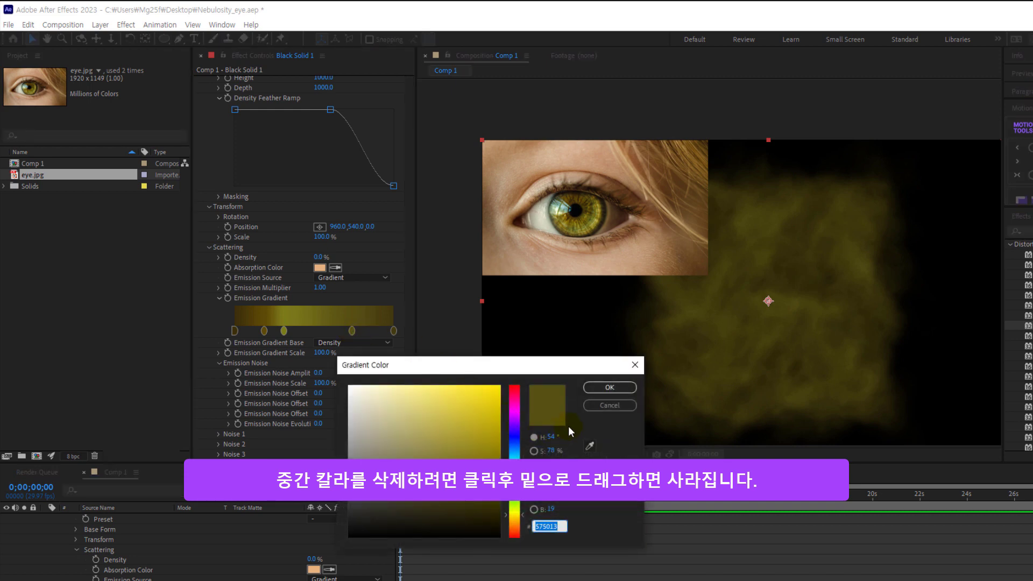
click(589, 445)
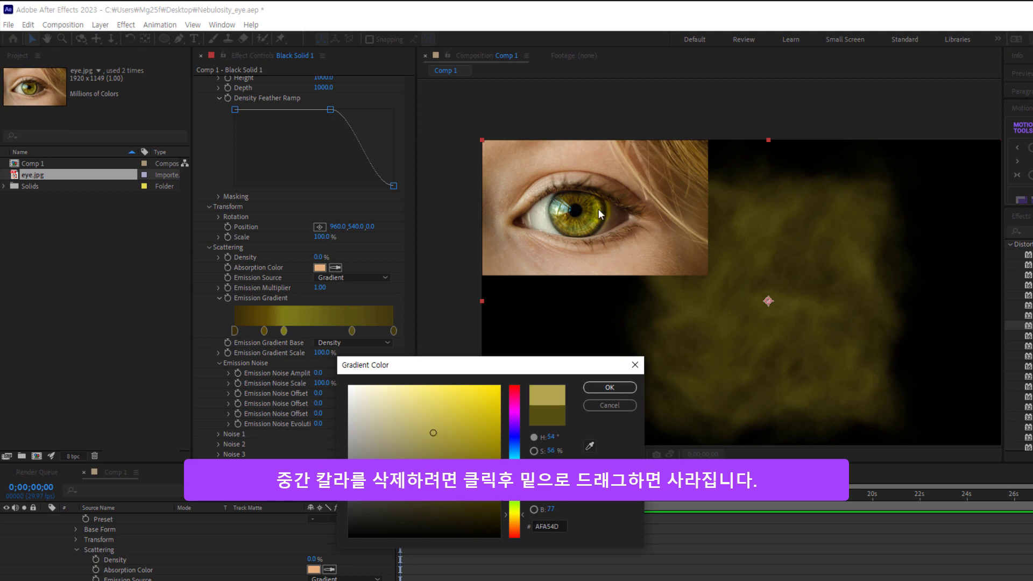
click(616, 387)
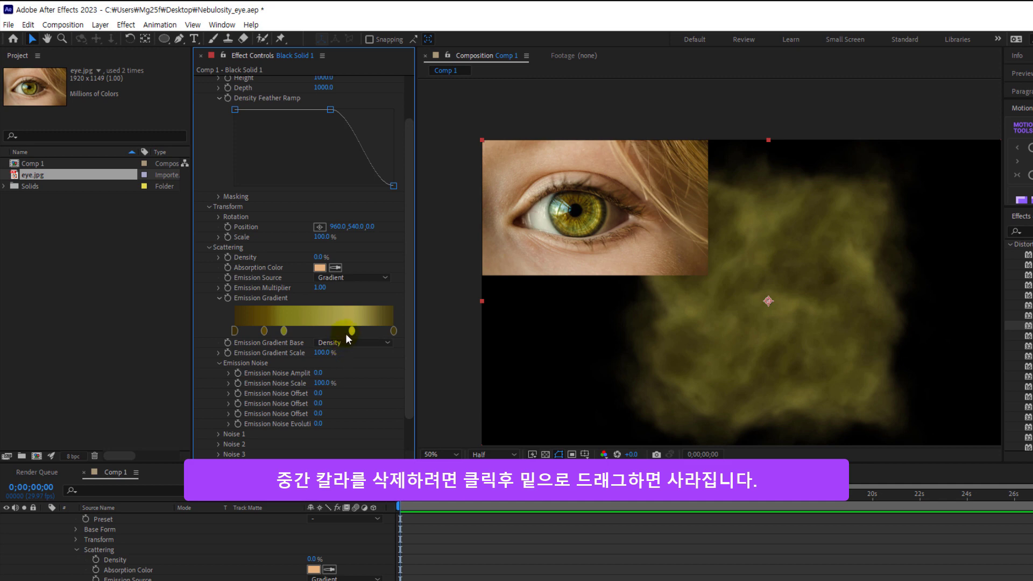
drag(351, 330, 314, 331)
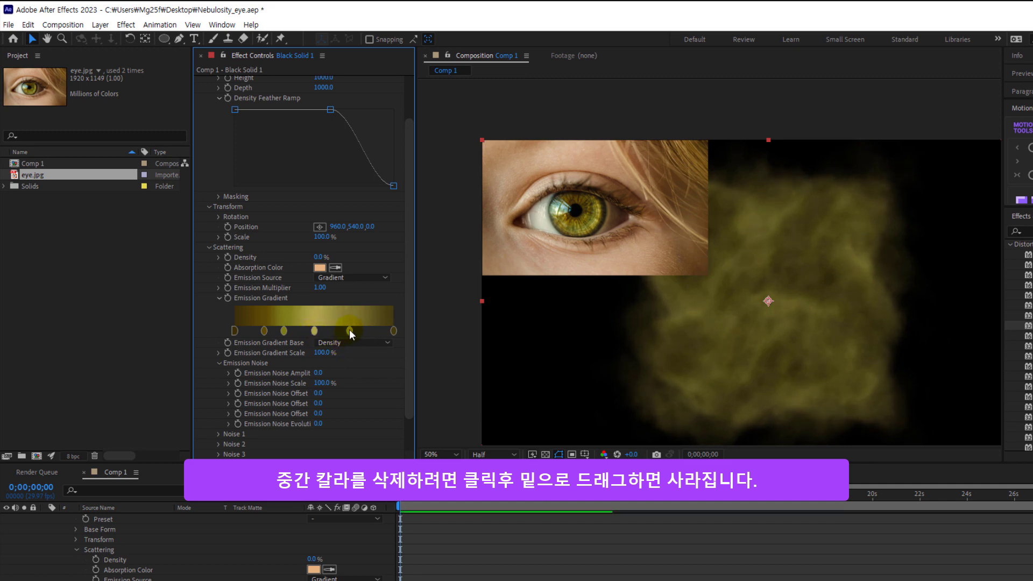
Colour another stop a brighter olive from the iris and reposition it slightly.
double_click(349, 330)
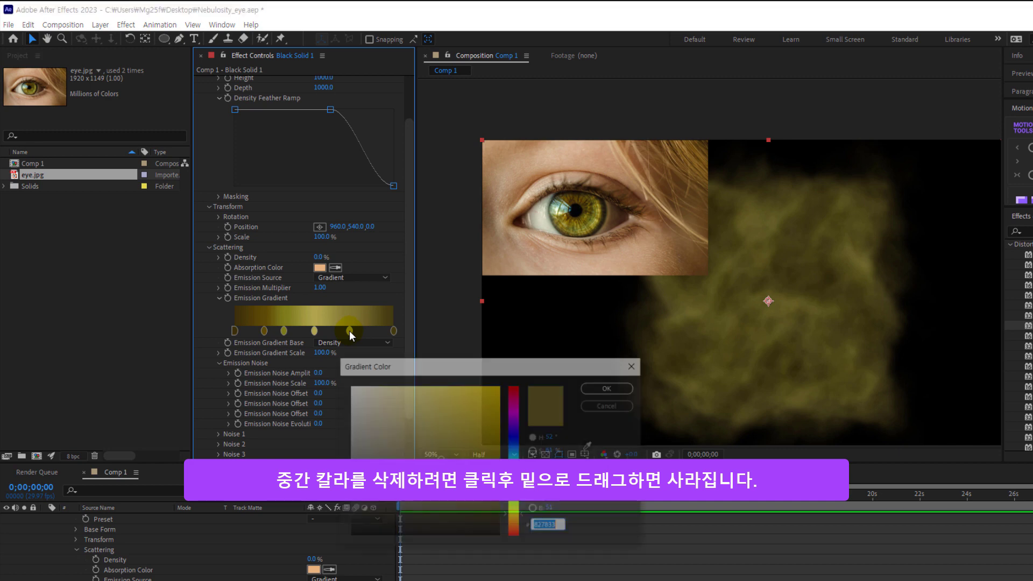
click(588, 446)
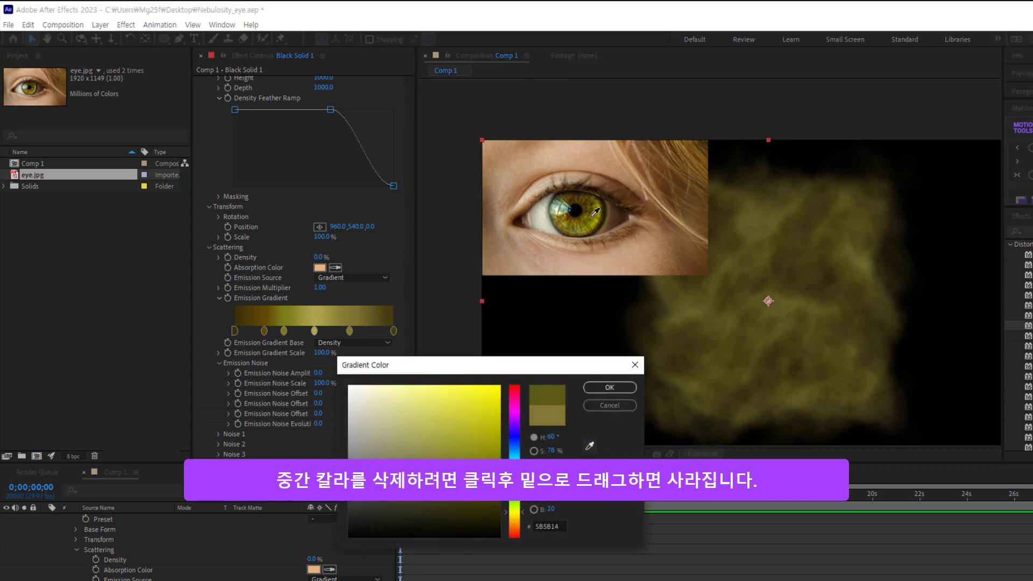
click(595, 211)
click(472, 467)
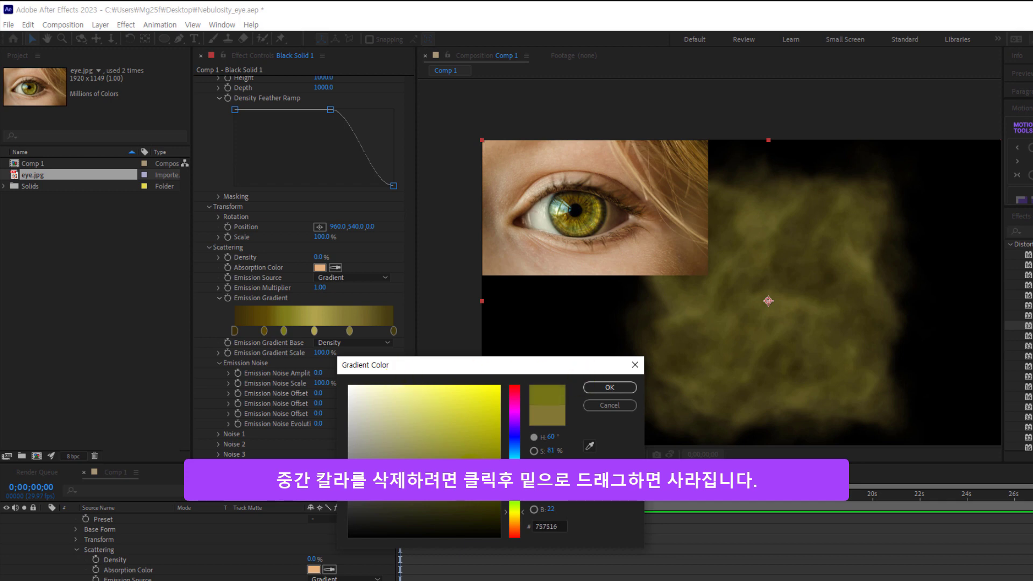
click(592, 389)
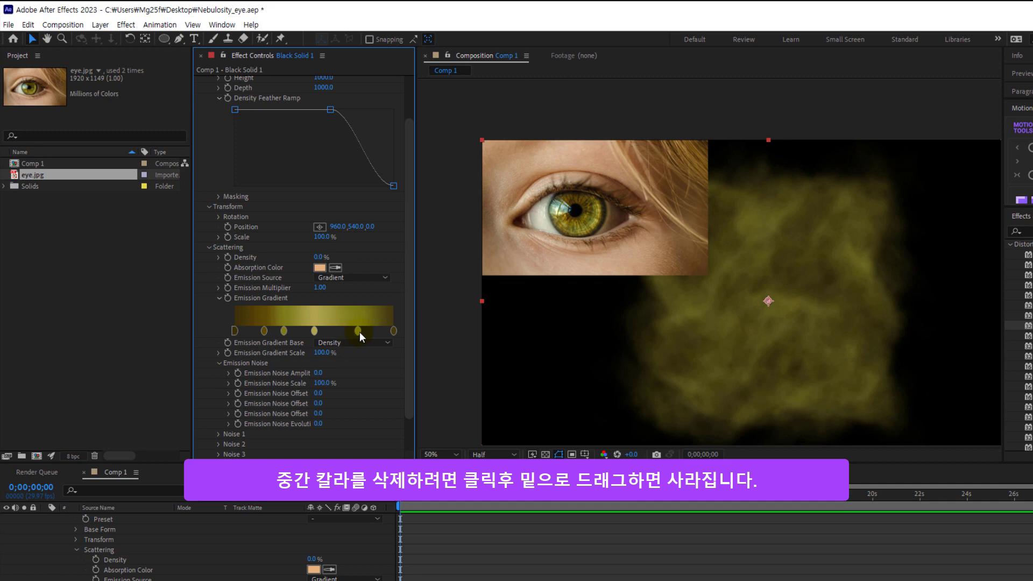
mouse_move(360, 331)
mouse_down()
mouse_move(371, 331)
mouse_move(349, 334)
mouse_up()
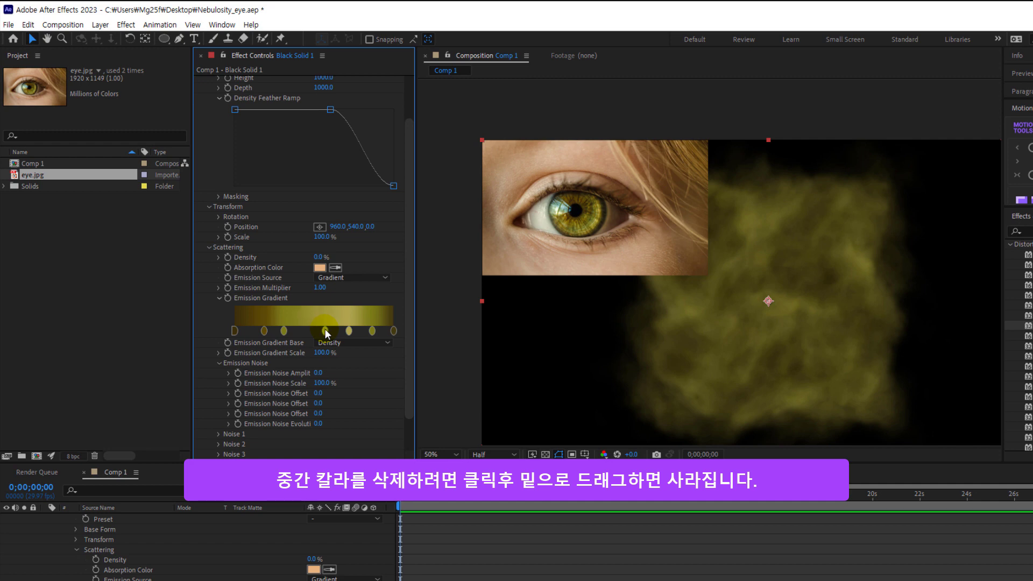
Resample the middle stop's colour from the eye and nudge it slightly right.
double_click(324, 331)
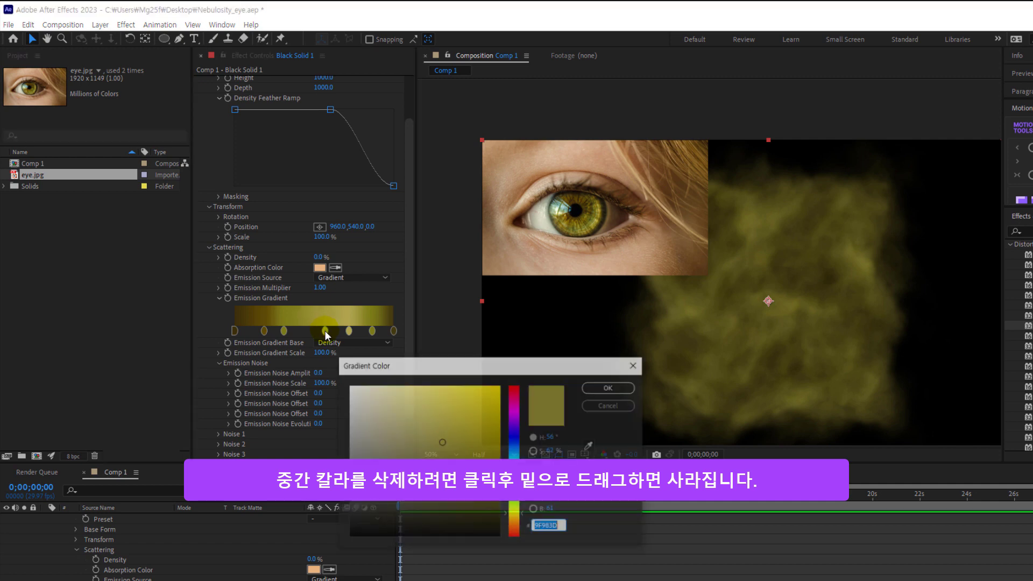
click(590, 447)
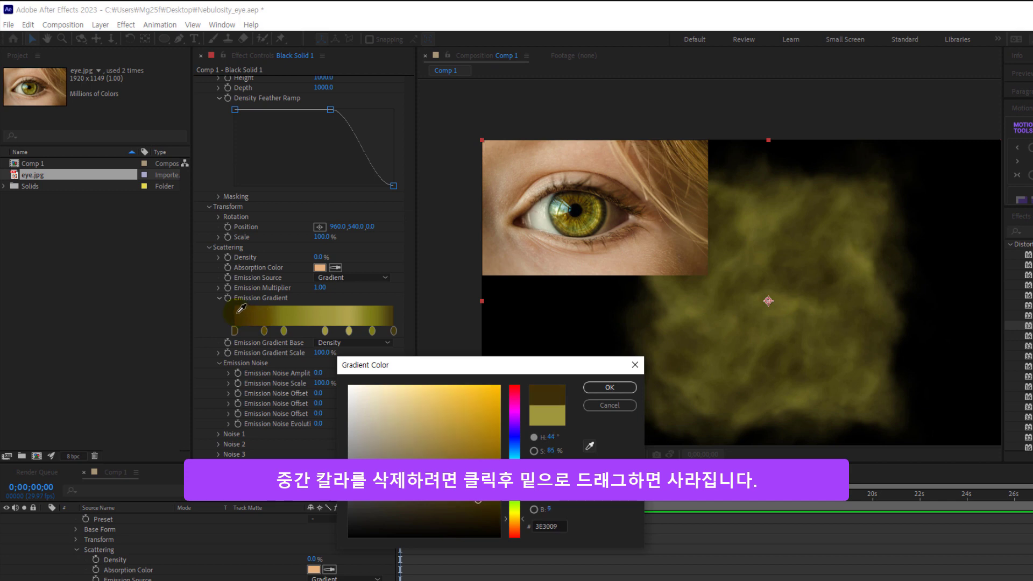
click(603, 387)
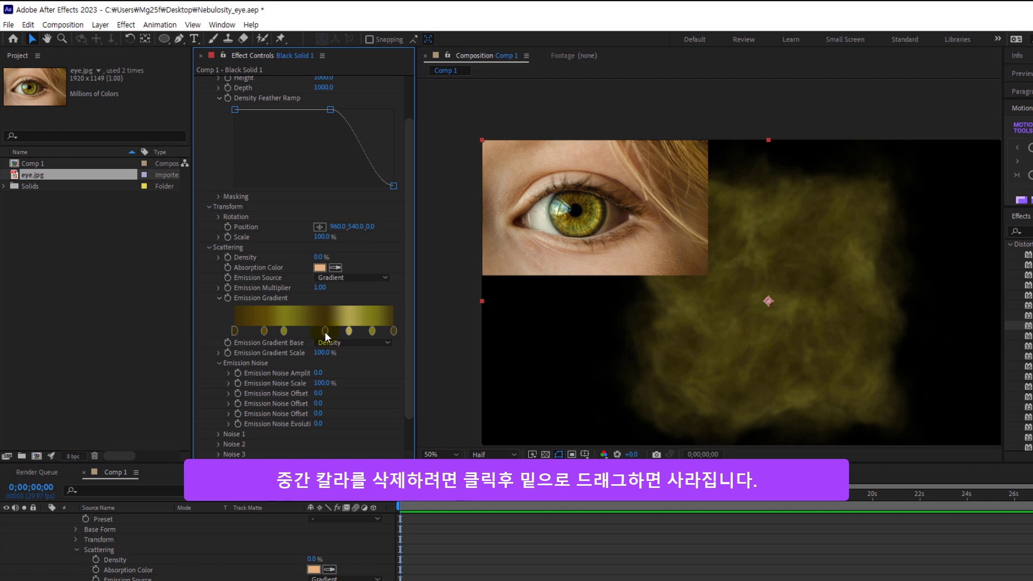
drag(325, 331, 334, 336)
Collapse Black Solid 1, hide the top eye layer, and show the second eye.jpg layer.
scroll(155, 539, up, 3)
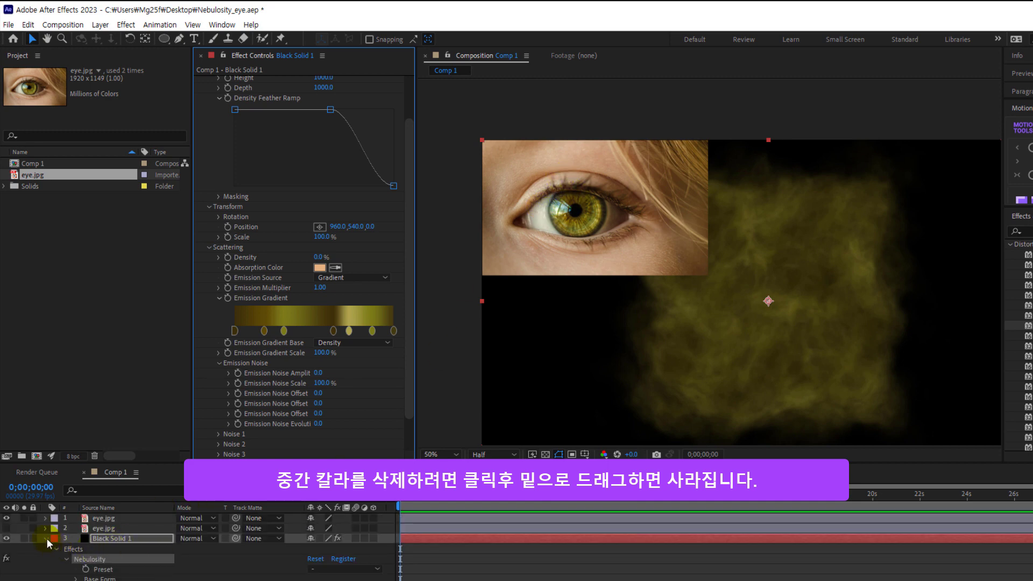
click(46, 538)
click(7, 519)
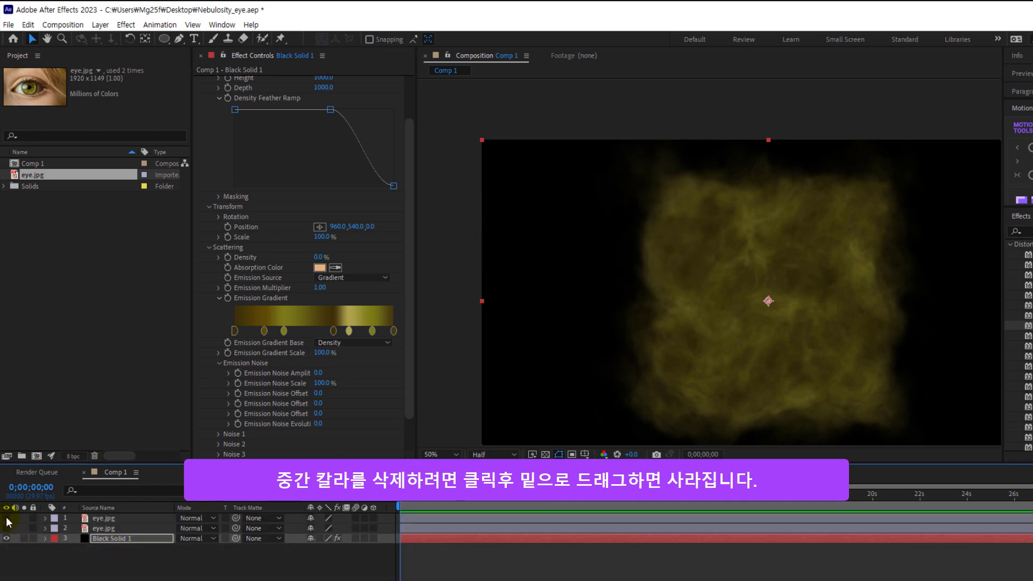
click(143, 562)
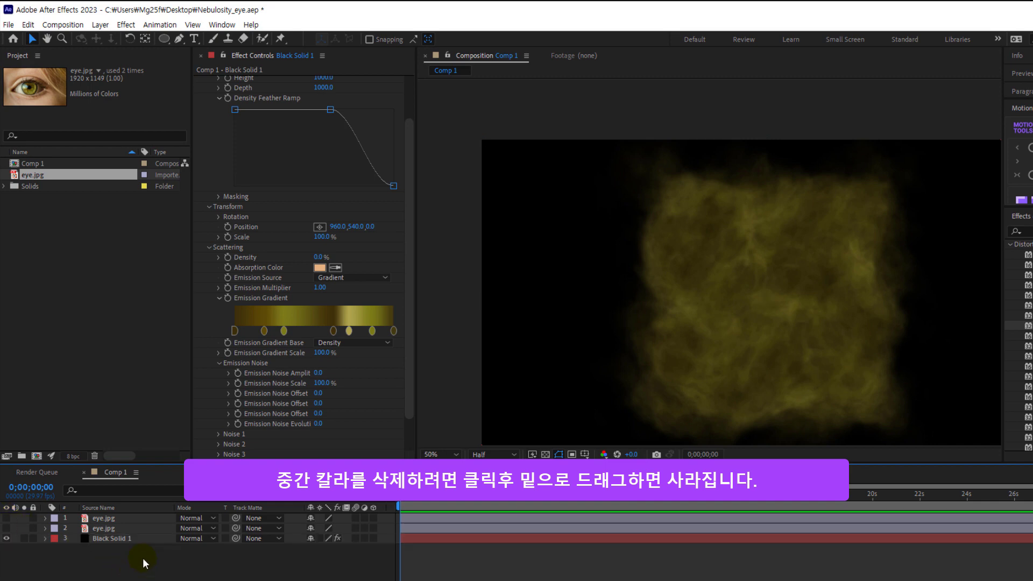
click(138, 519)
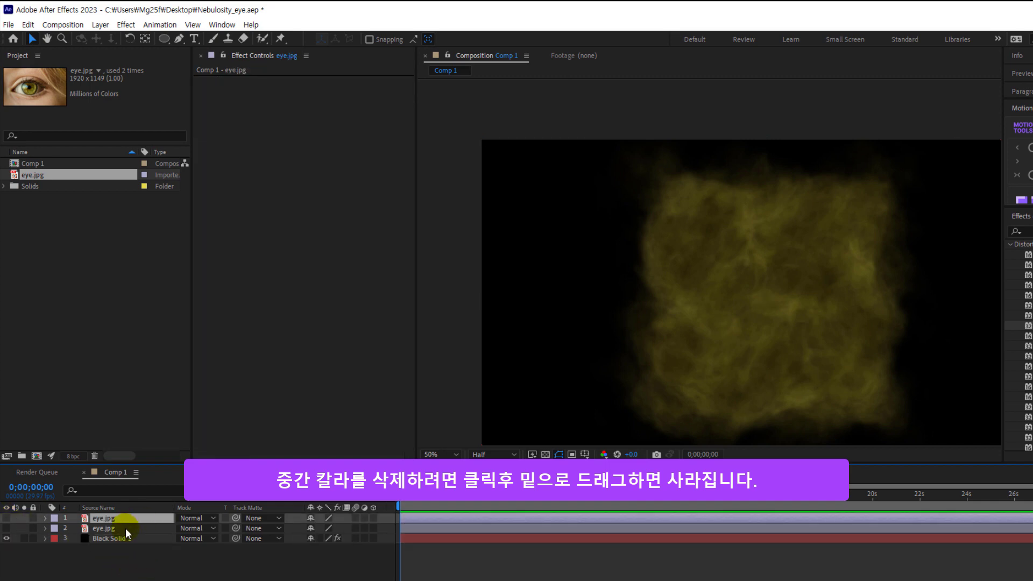
click(125, 528)
click(7, 528)
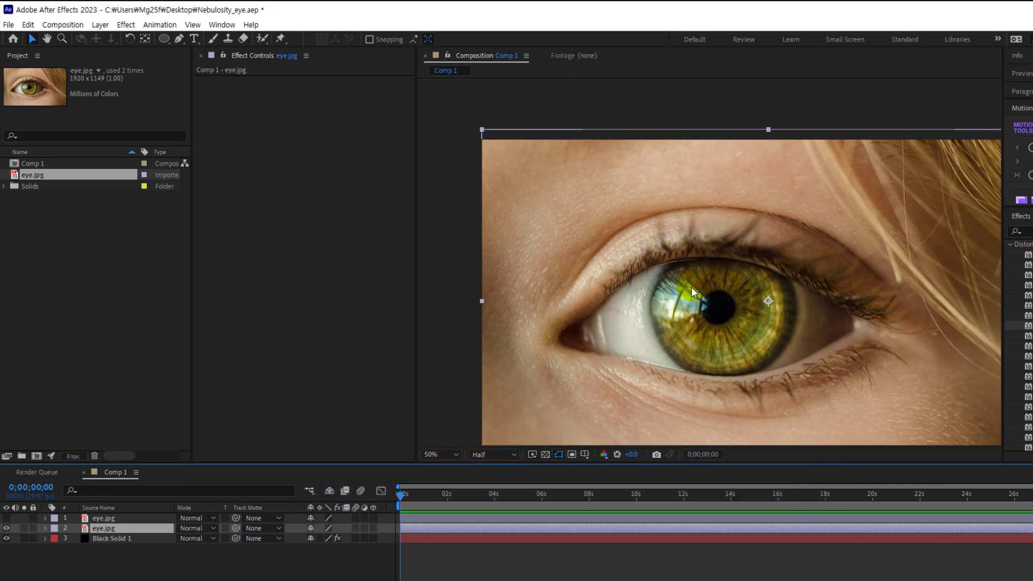
At 25% zoom, enlarge and move the eye so the pupil nears centre, then hide it.
key(comma)
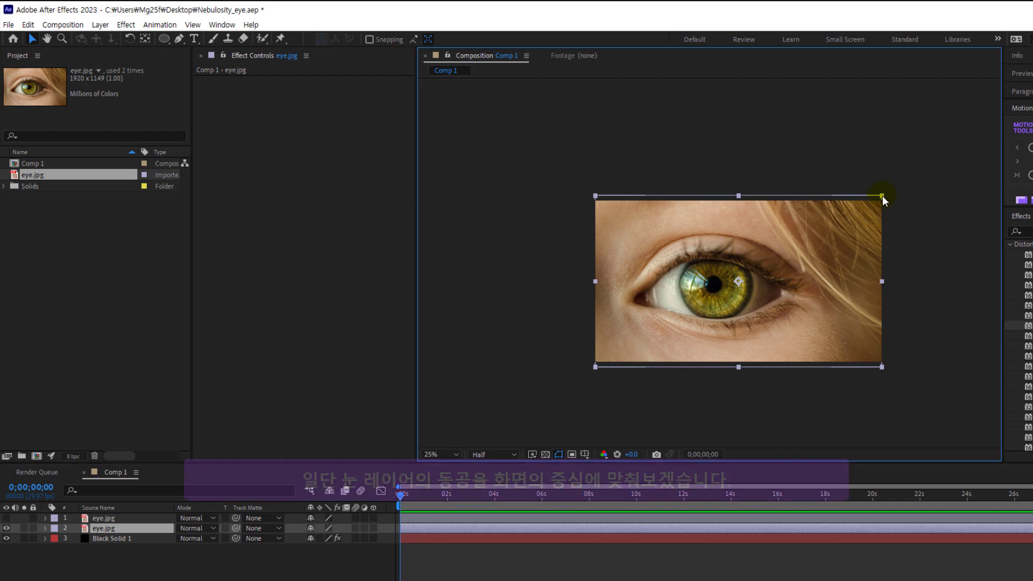
drag(882, 195, 919, 173)
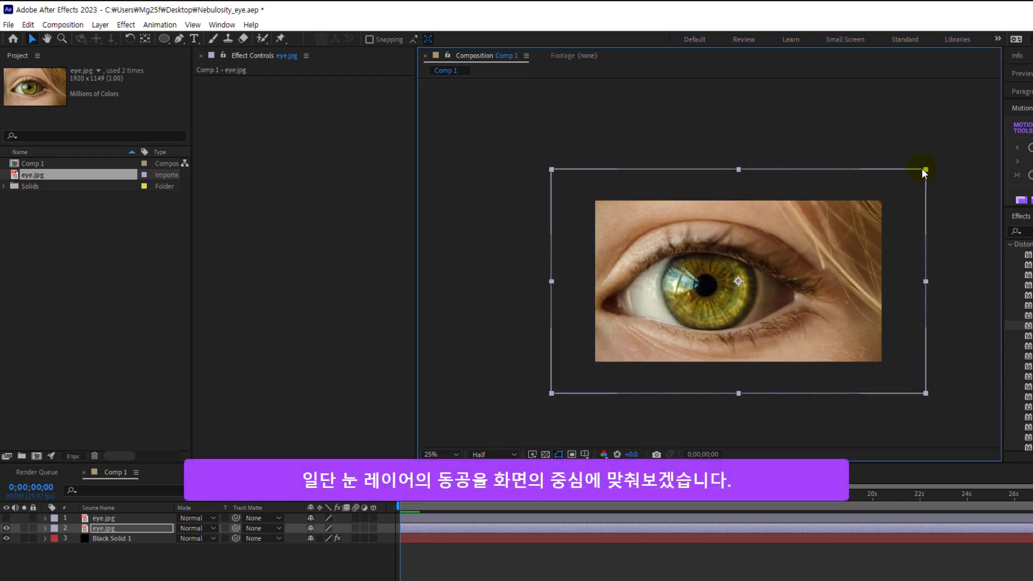
drag(730, 302, 770, 300)
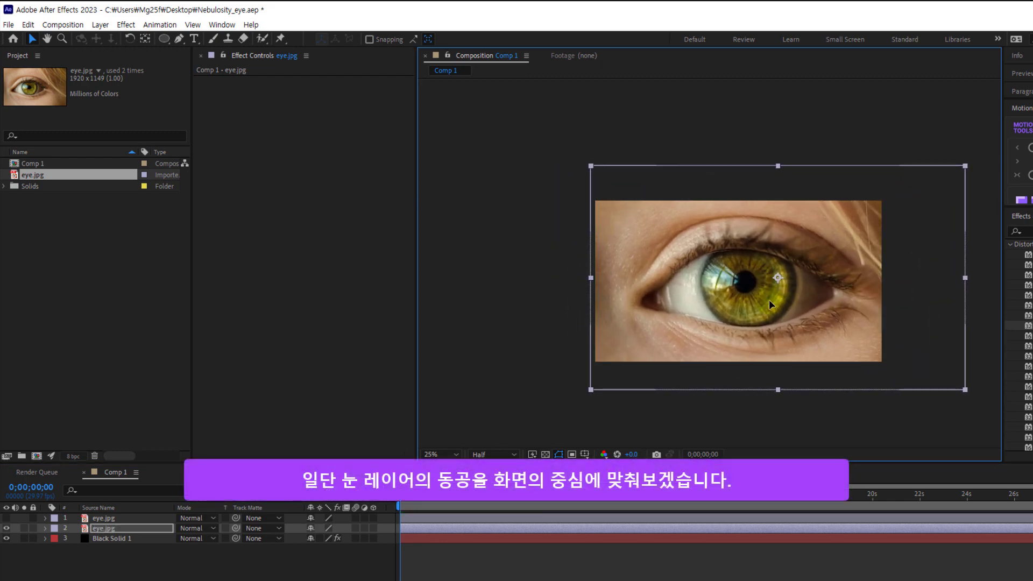
click(686, 405)
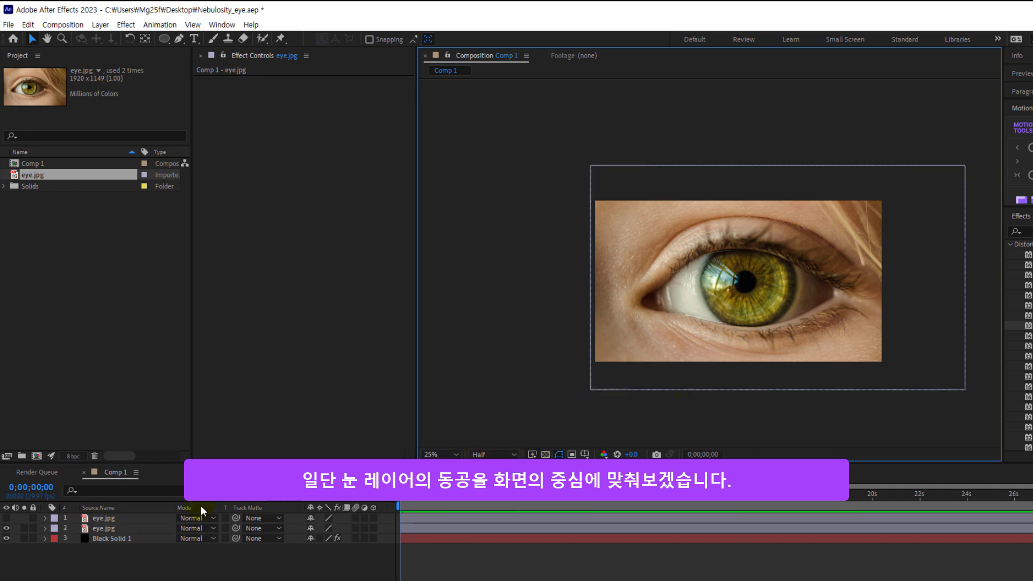
click(7, 528)
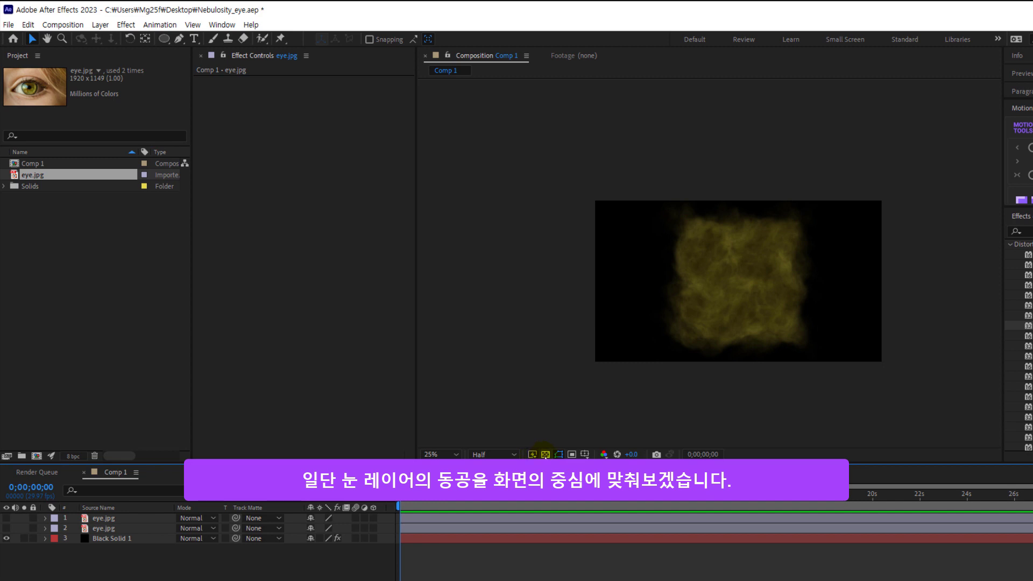
With title/action safe margins and rulers on, drag vertical and horizontal guides to the comp centre.
click(585, 455)
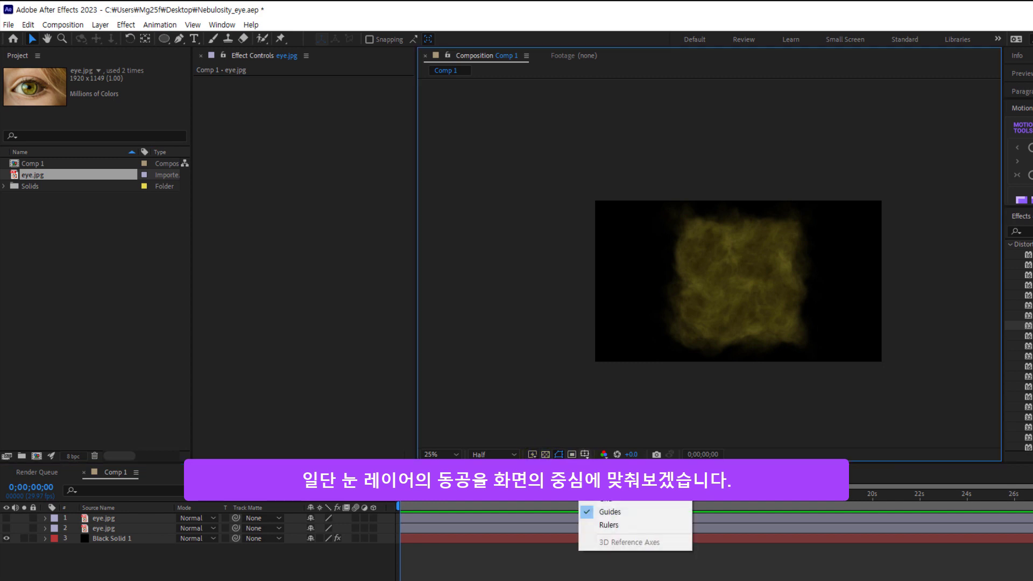
click(614, 498)
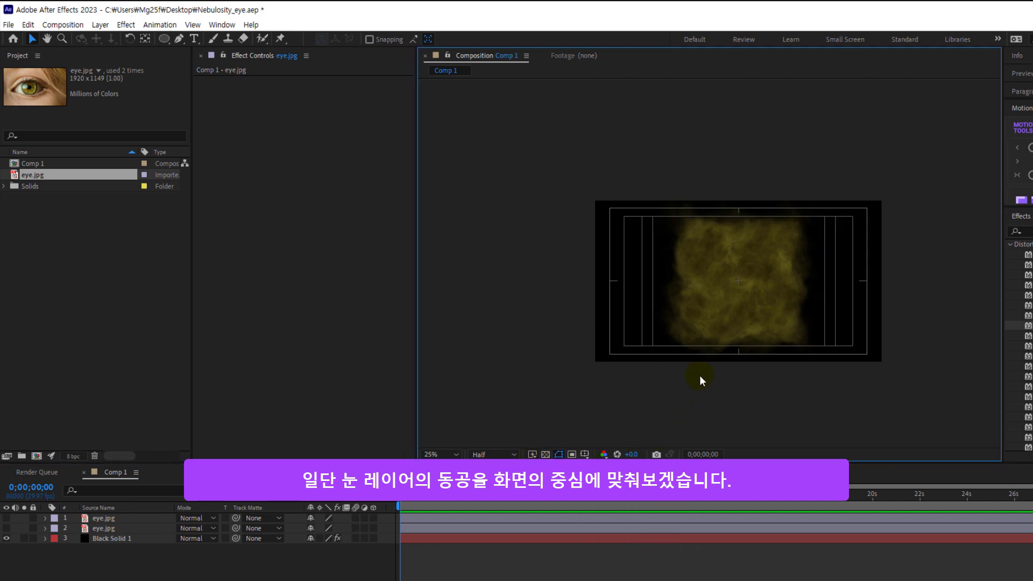
key(ctrl+r)
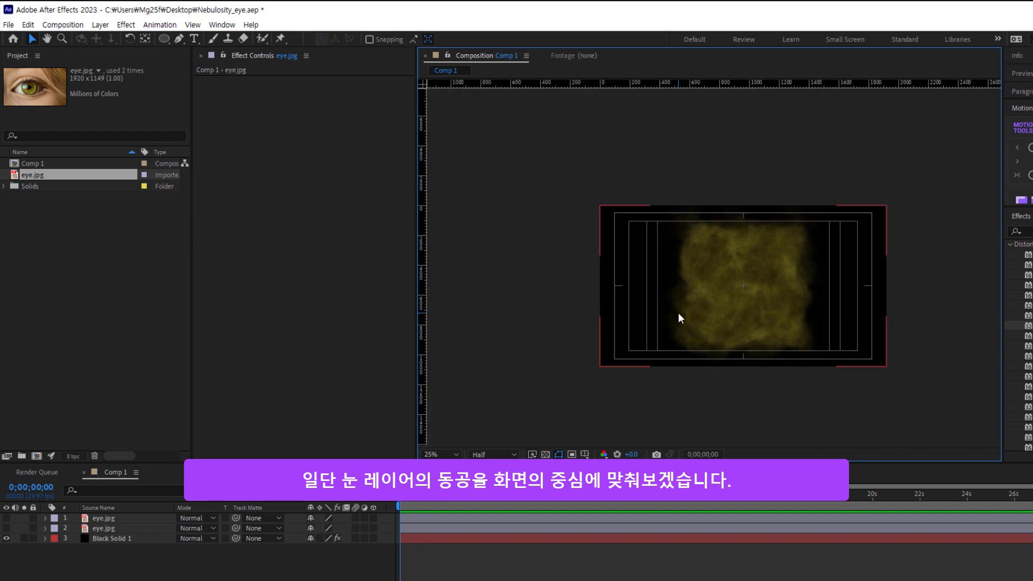
drag(427, 282, 742, 294)
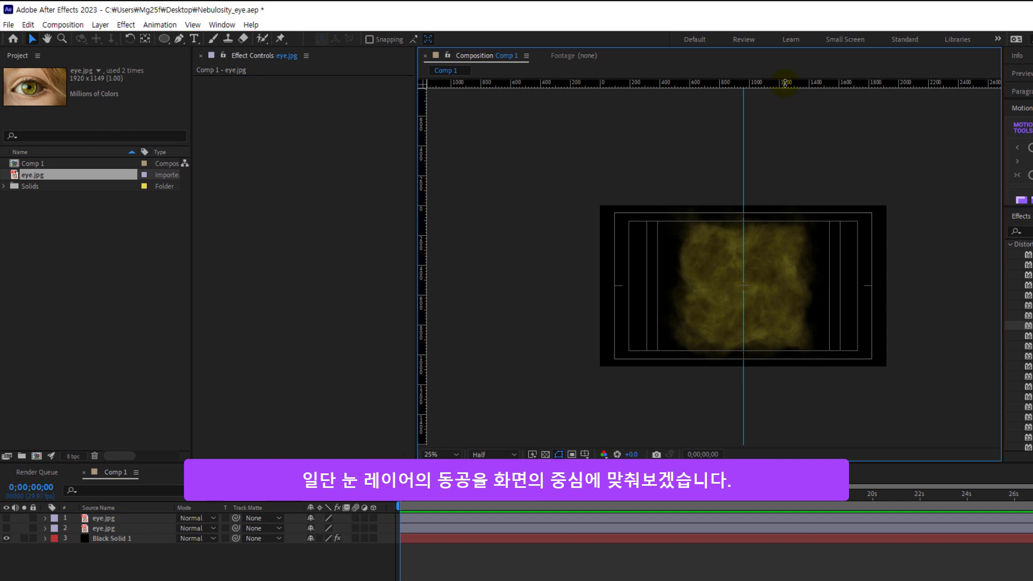
drag(785, 82, 753, 286)
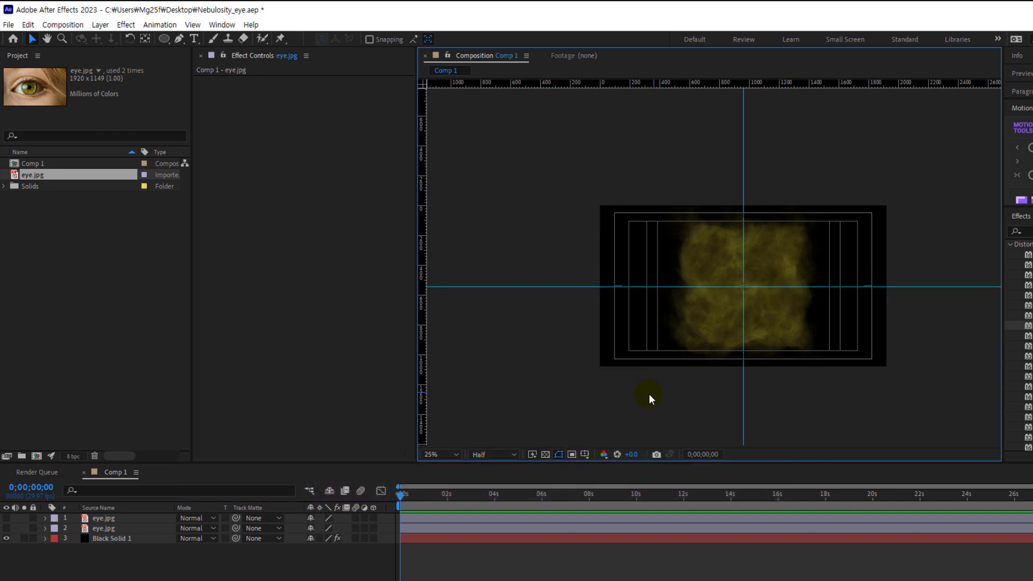
Turn the title/action safe margins back off.
click(572, 454)
click(605, 467)
scroll(765, 347, up, 1)
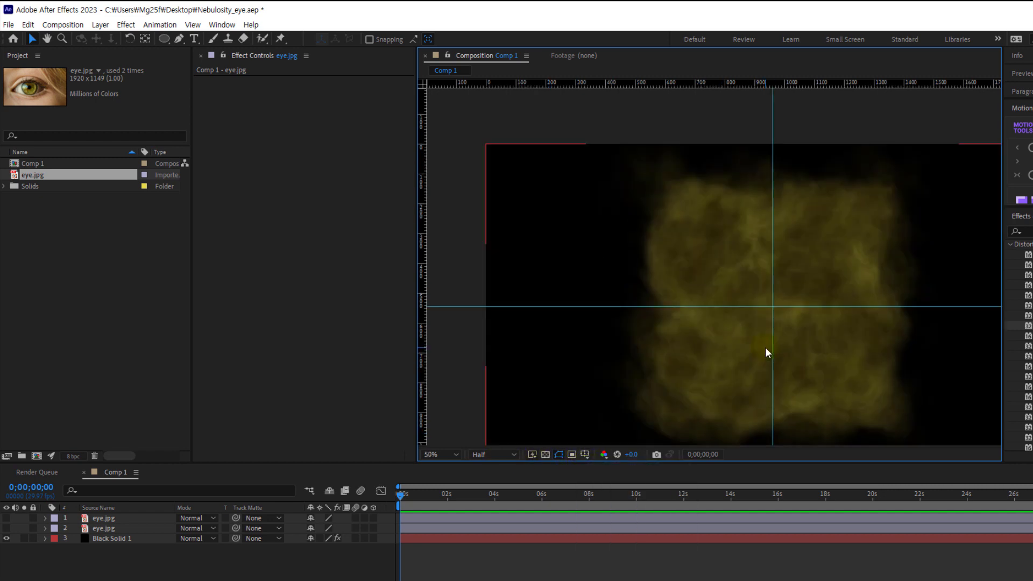
scroll(739, 323, up, 1)
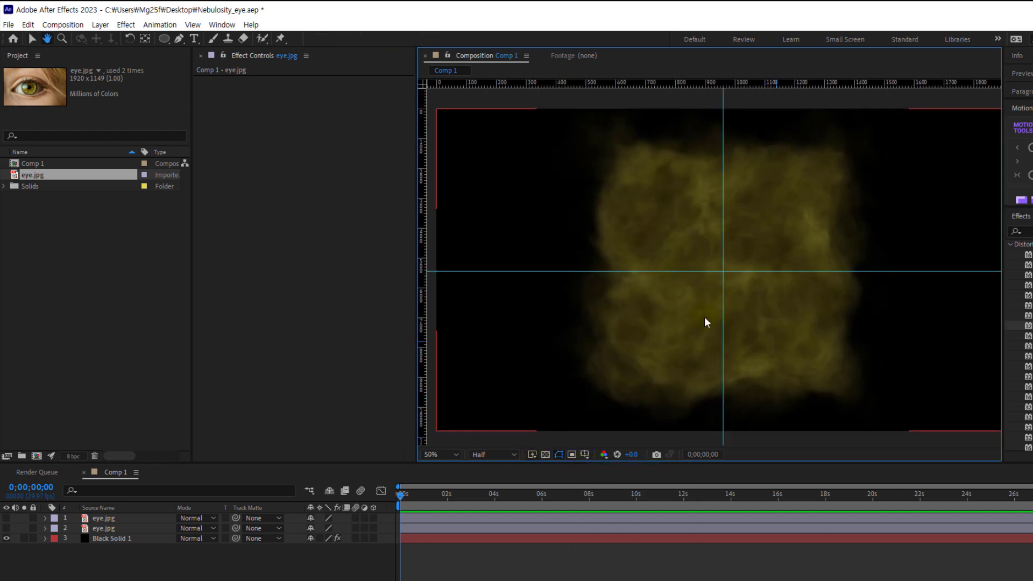
Show the eye layer, nudge its pupil onto the guide crossing, then hide it again.
click(98, 528)
click(6, 529)
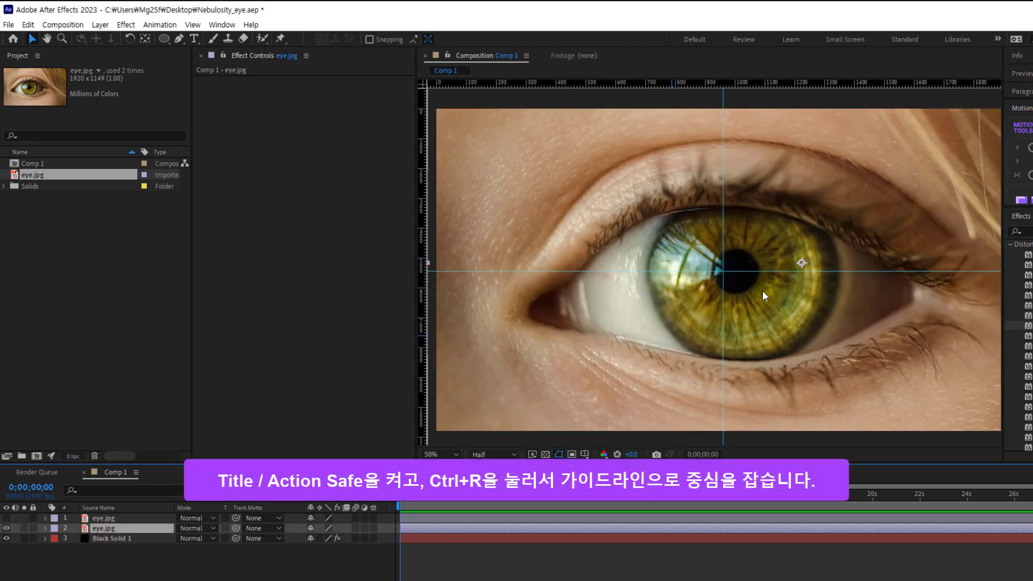
drag(781, 338, 769, 340)
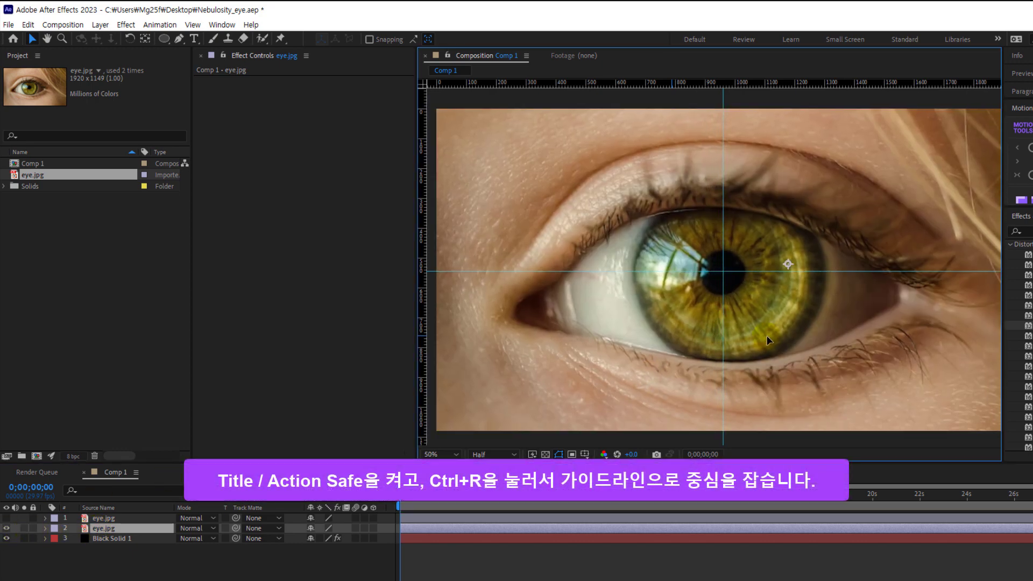
key(comma)
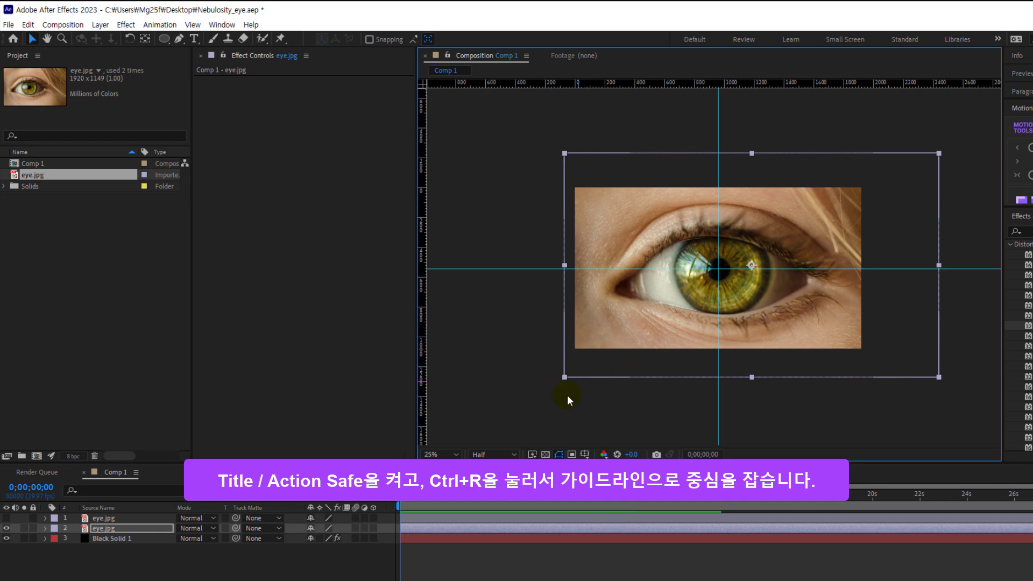
click(560, 405)
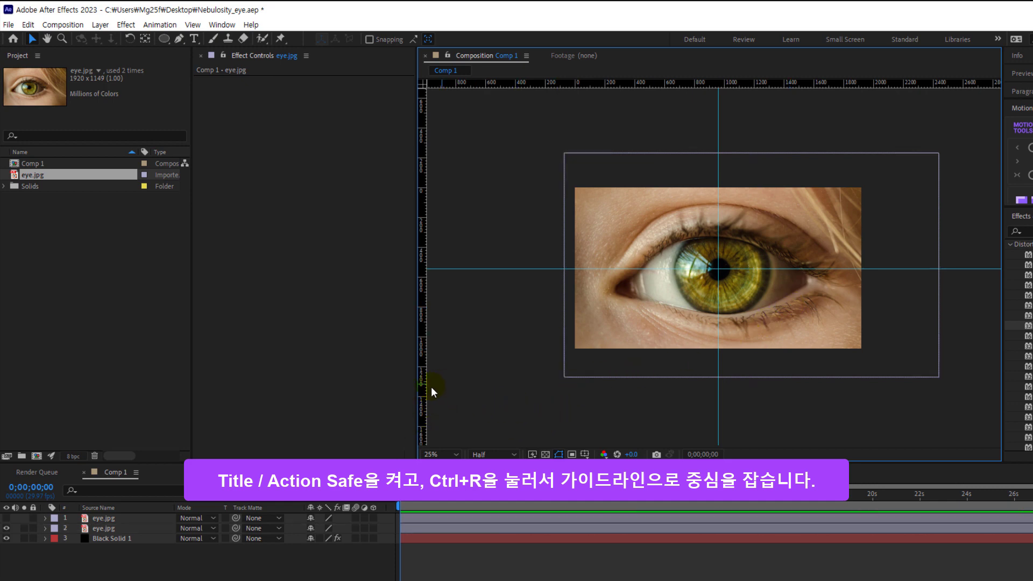
click(6, 528)
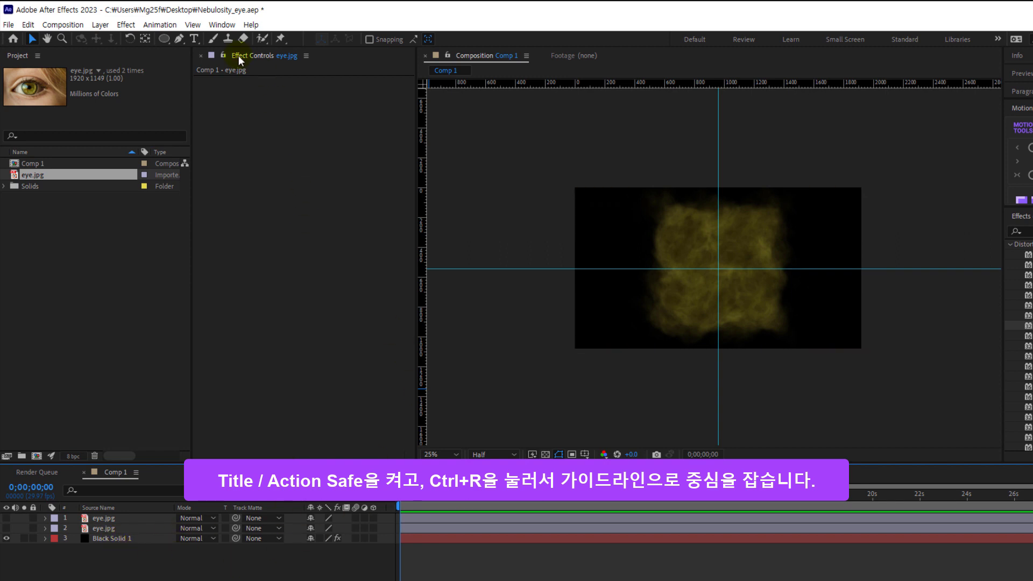
Add Camera 1 with default settings and orbit it slightly around the nebula.
click(101, 25)
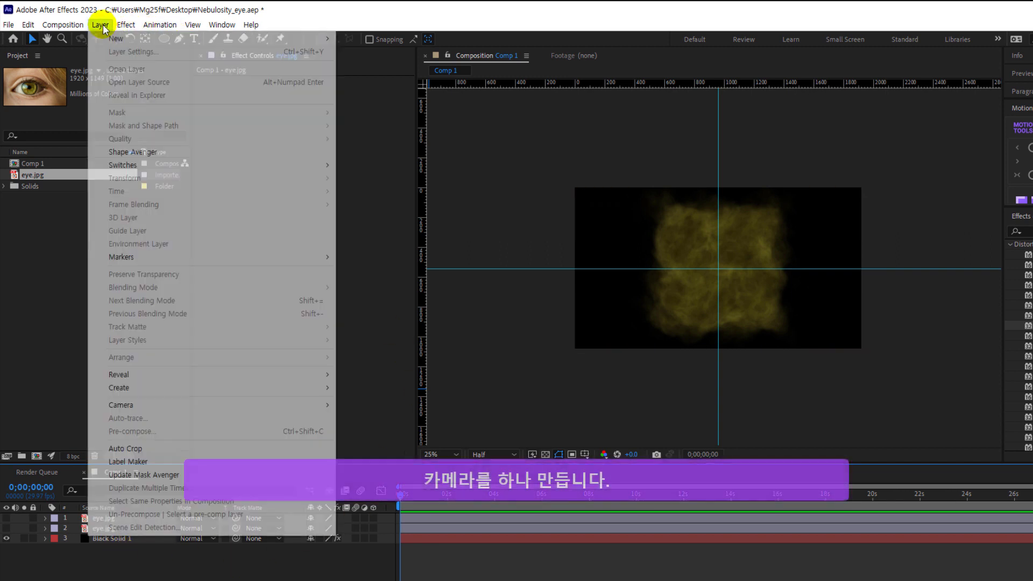
mouse_move(240, 39)
click(390, 78)
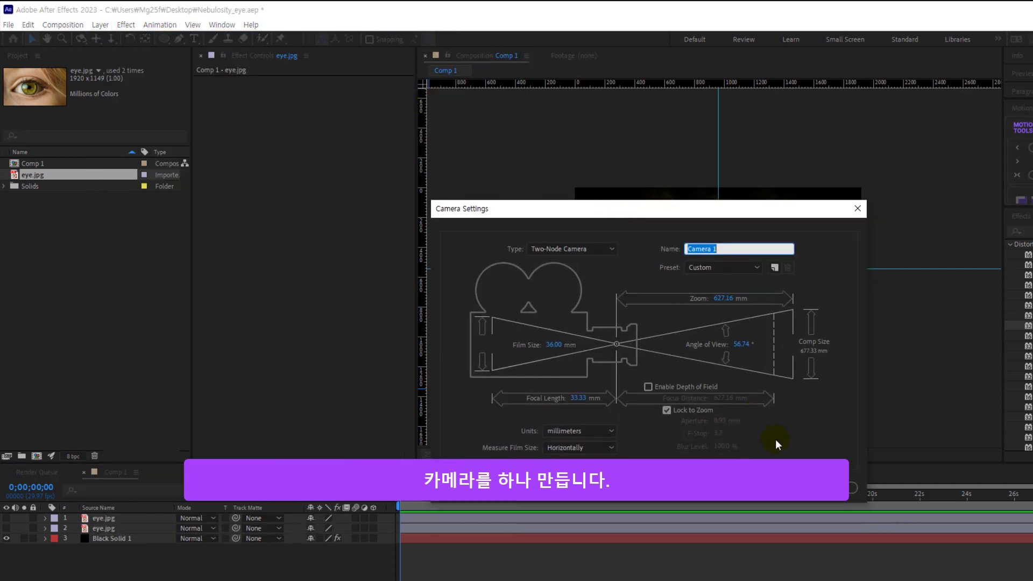
key(Return)
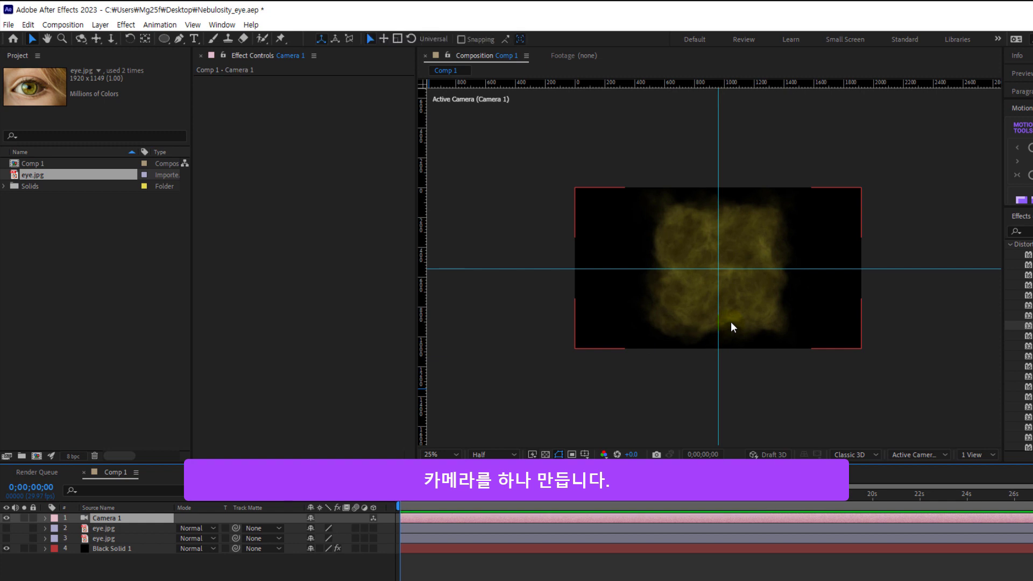
key(c)
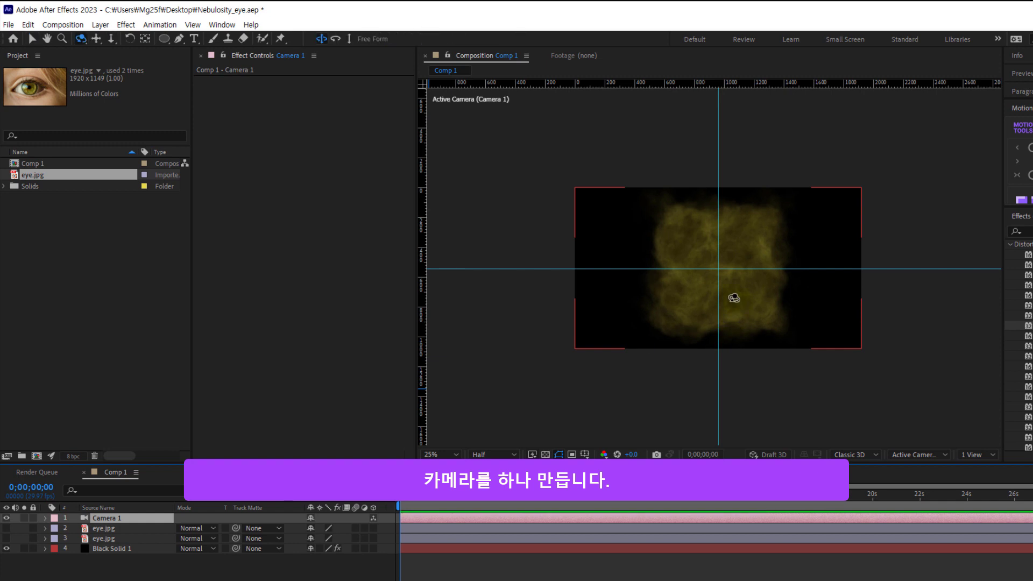
mouse_move(749, 296)
mouse_down()
mouse_move(759, 312)
mouse_move(729, 301)
mouse_up()
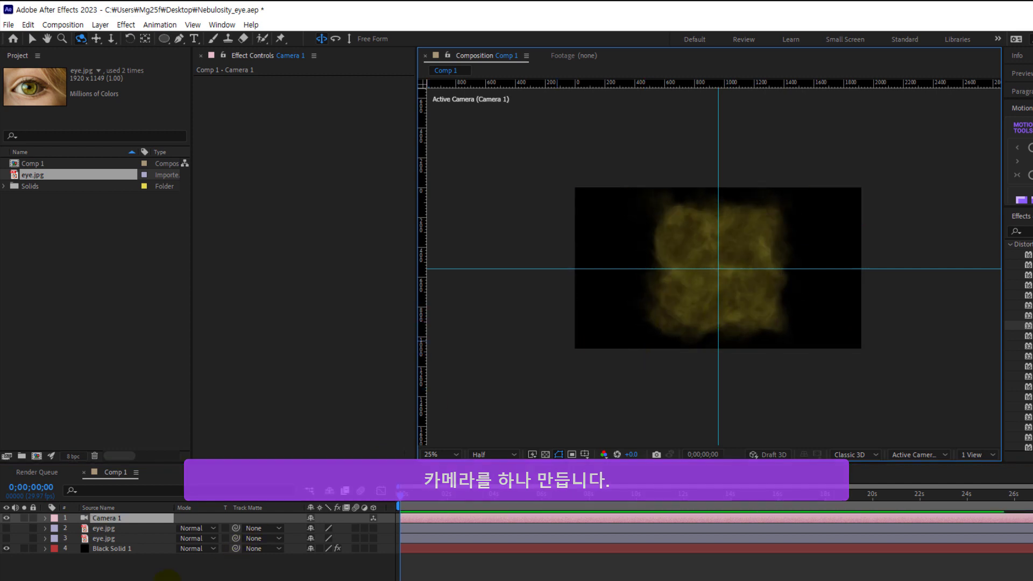
Select the lower eye.jpg layer and briefly toggle its visibility on and off.
click(171, 575)
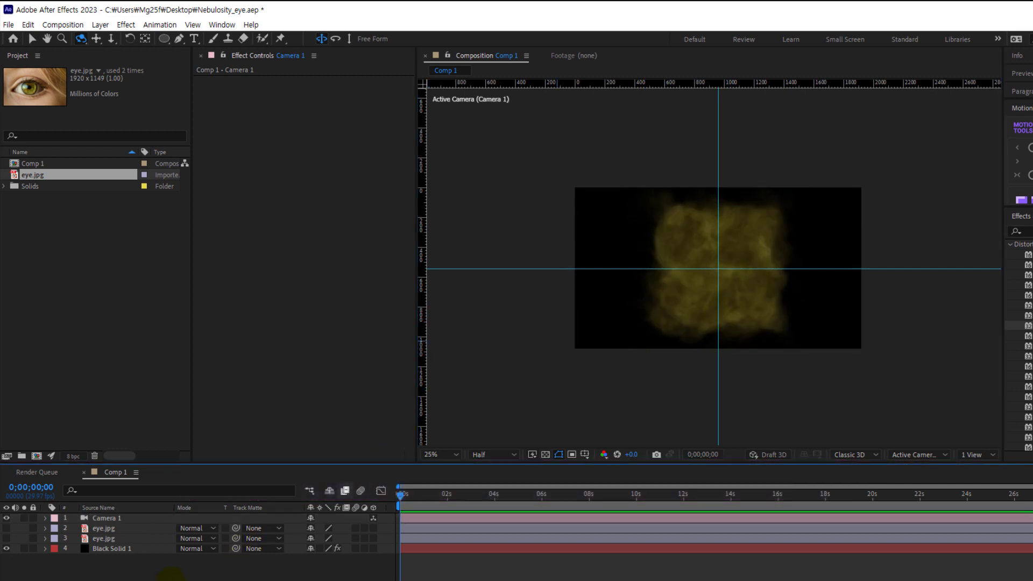
click(113, 540)
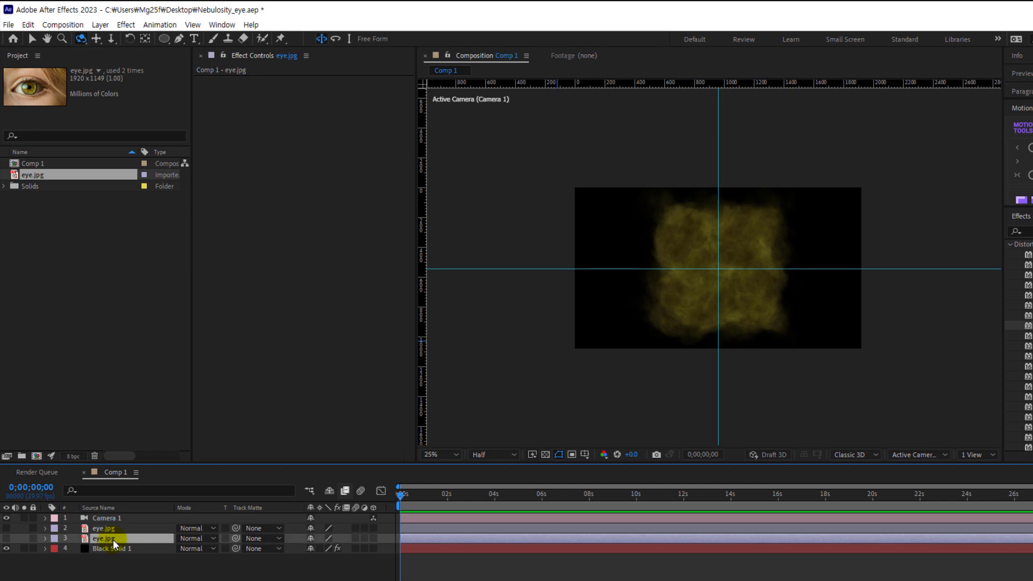
click(7, 538)
click(7, 538)
Create a new 600×600 composition, Comp 2.
click(37, 457)
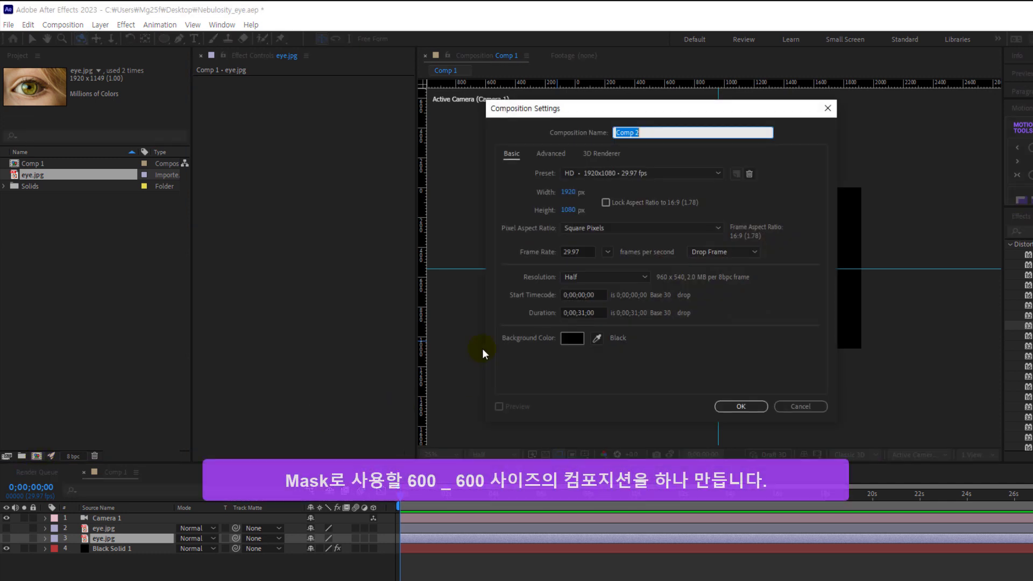
click(568, 192)
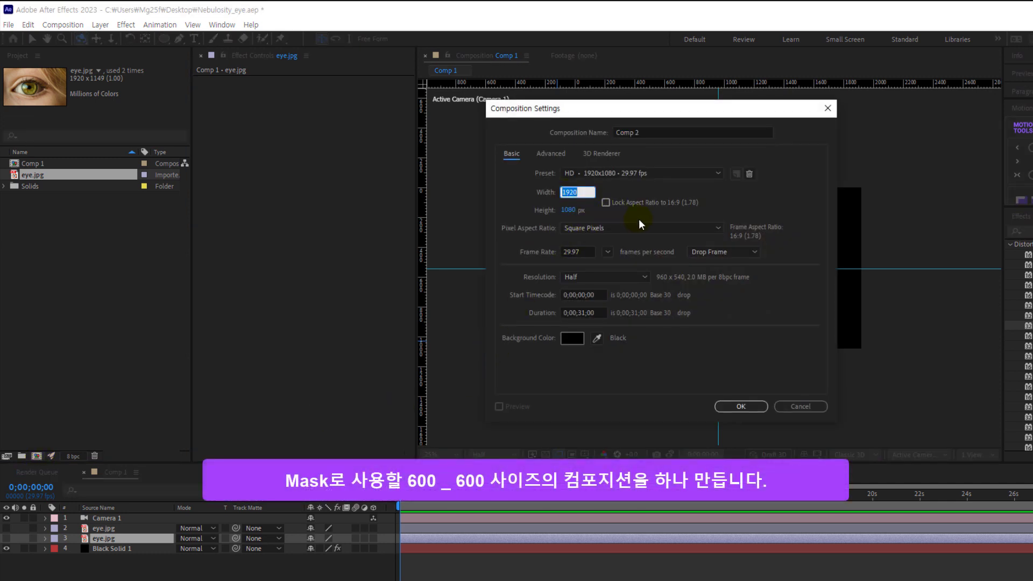
text(600)
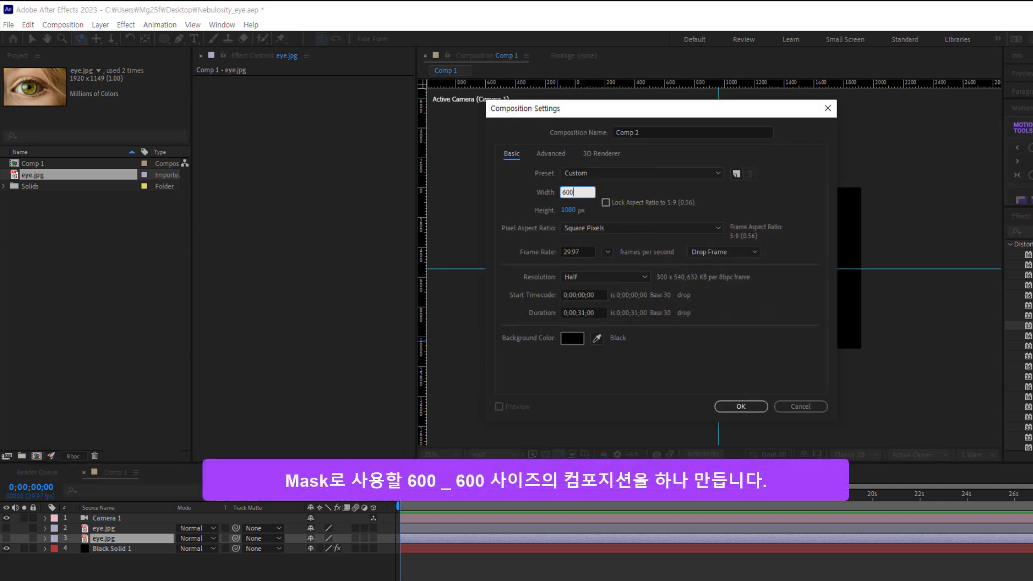
key(Tab)
text(600)
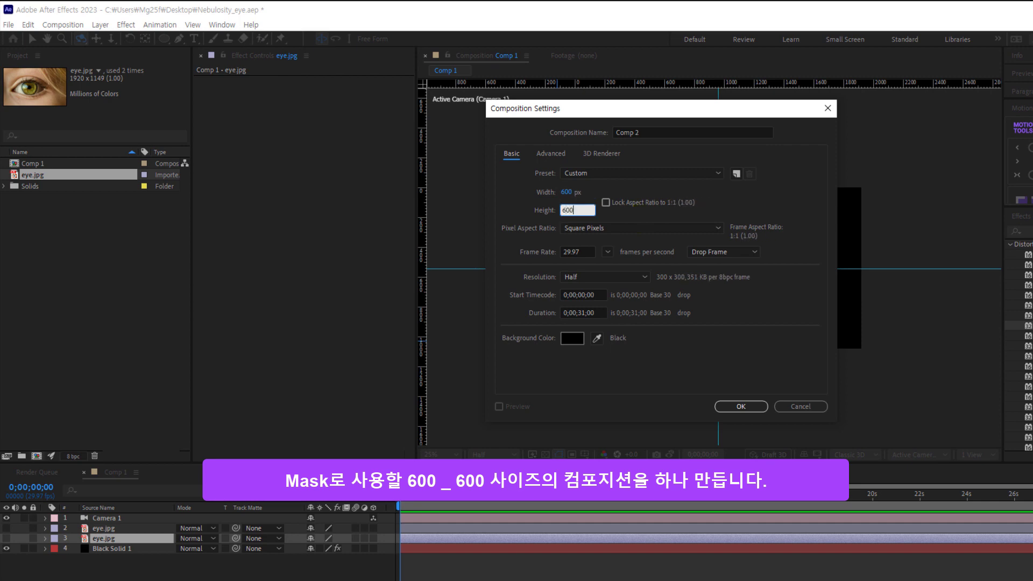
click(647, 390)
click(738, 405)
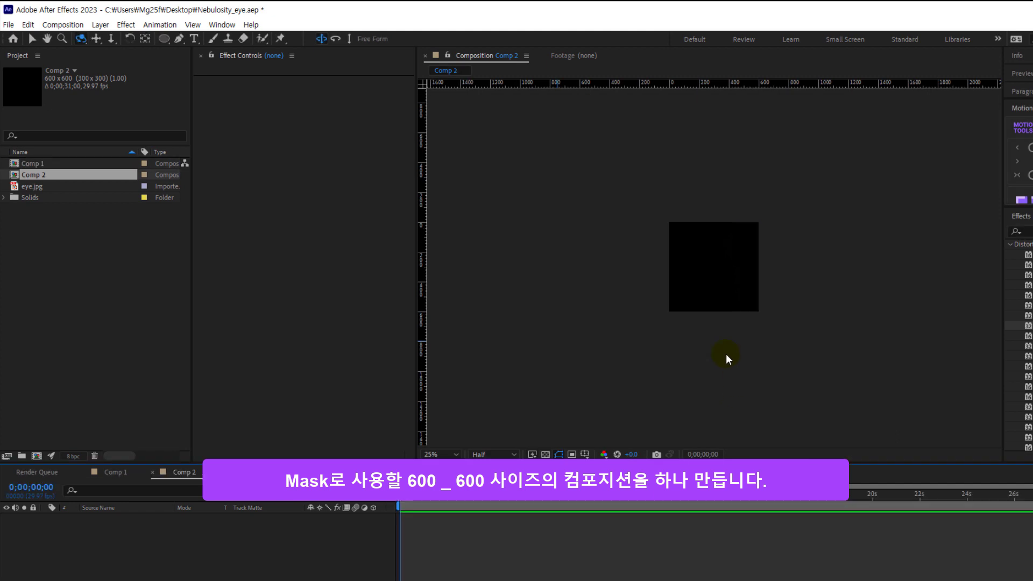
Zoom Comp 2 to 50% and add a 600×600 Black Solid 2.
key(v)
key(period)
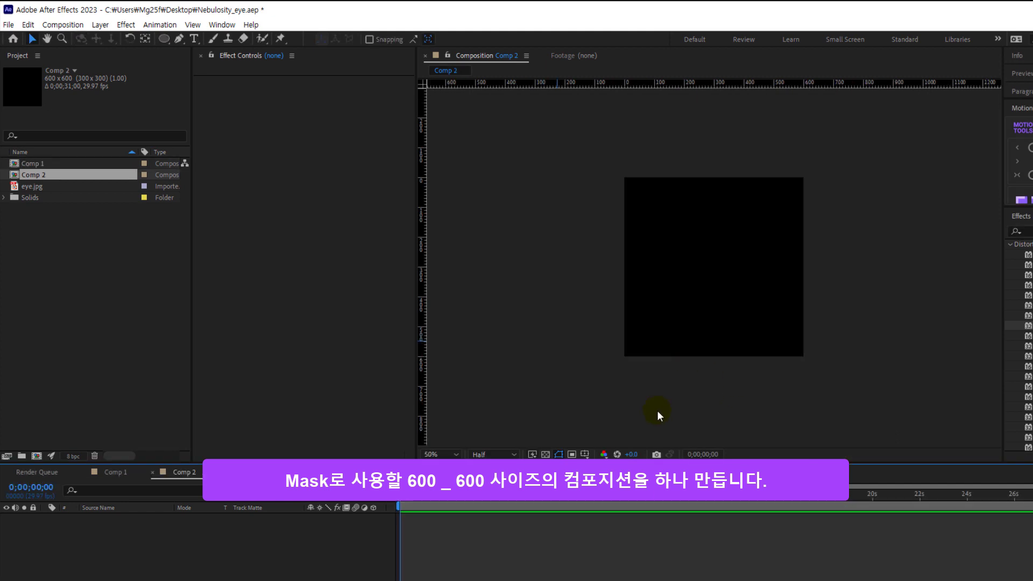
key(ctrl+y)
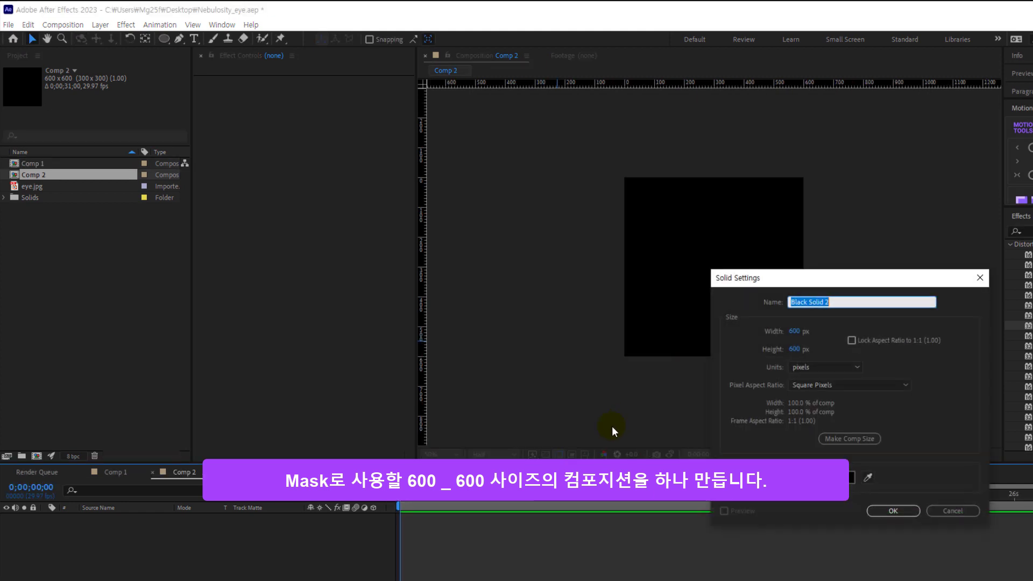
click(892, 512)
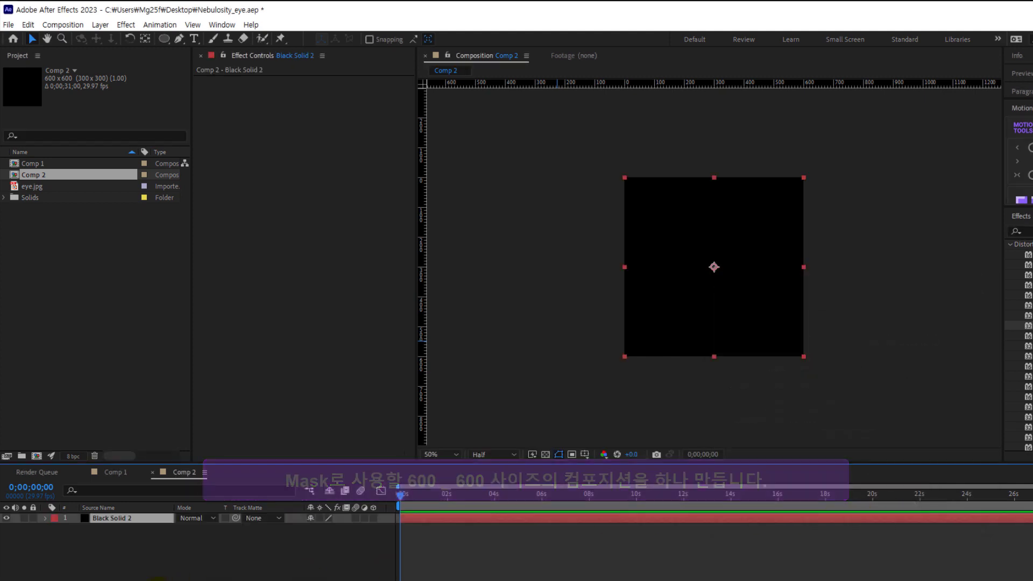
Add White Solid 1 above Black Solid 2.
key(ctrl+y)
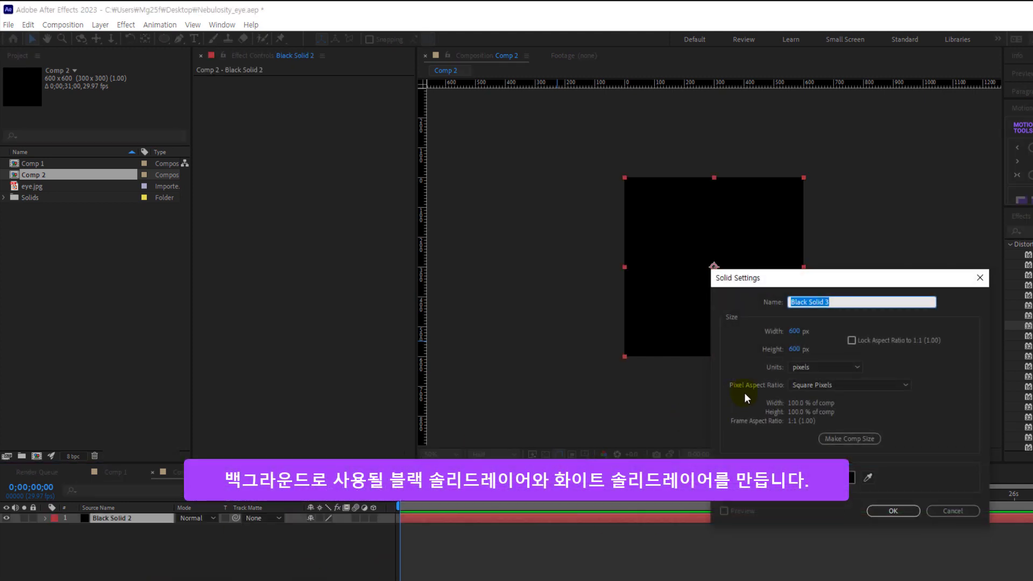
click(851, 477)
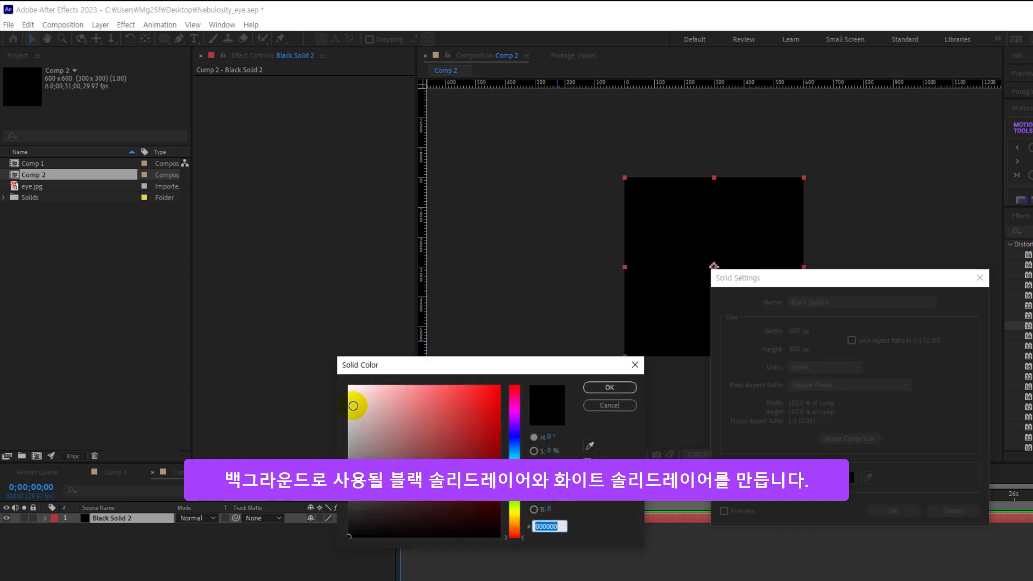
click(348, 386)
click(608, 387)
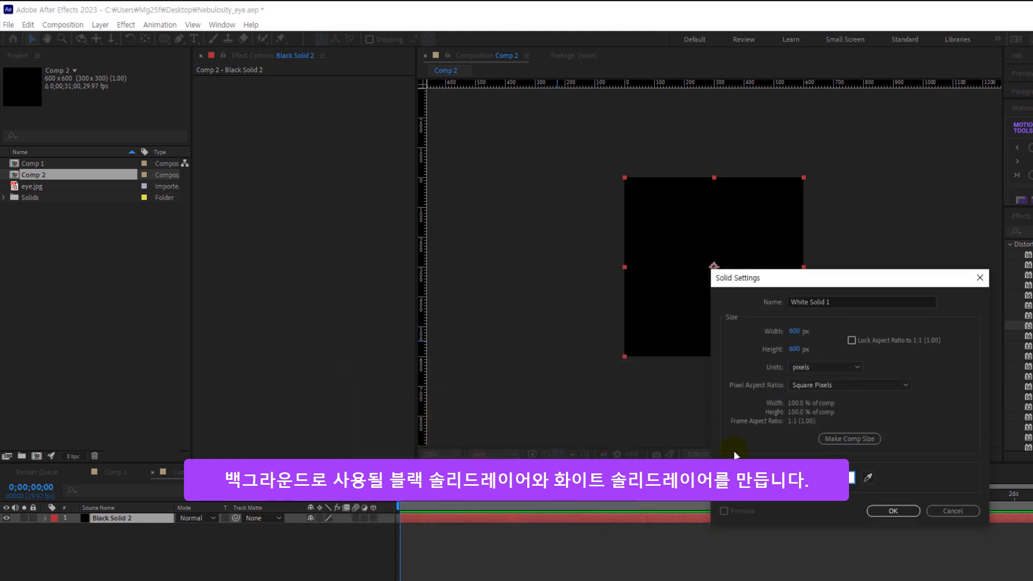
click(883, 511)
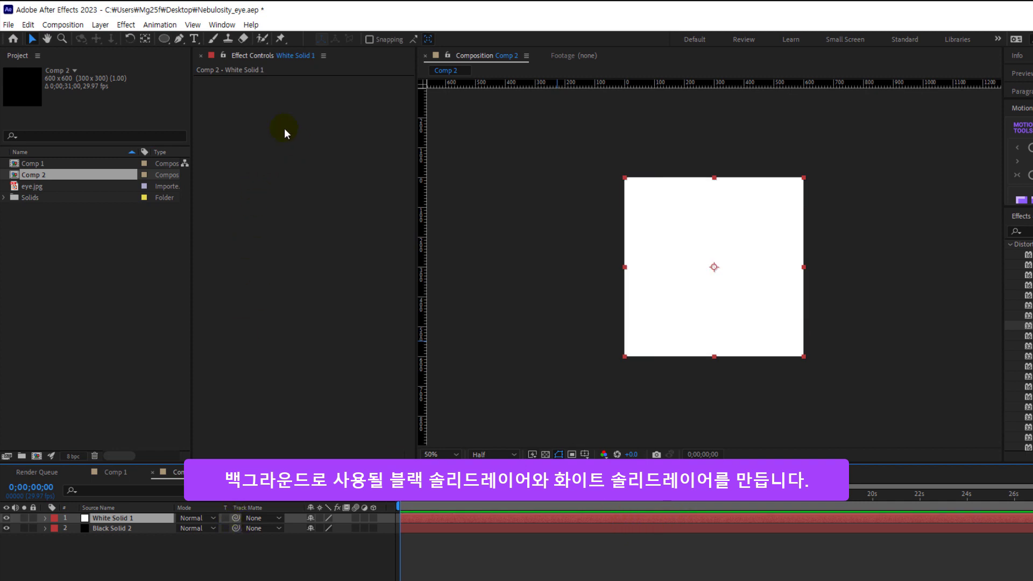
click(164, 39)
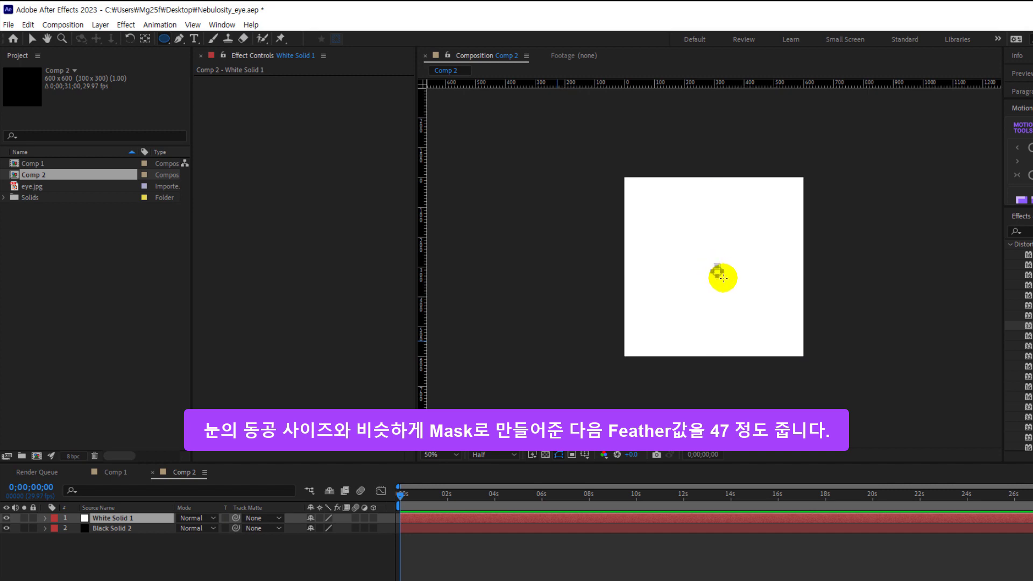
Draw a centred ellipse mask on White Solid 1, feather it 47 px and invert it.
drag(713, 267, 738, 302)
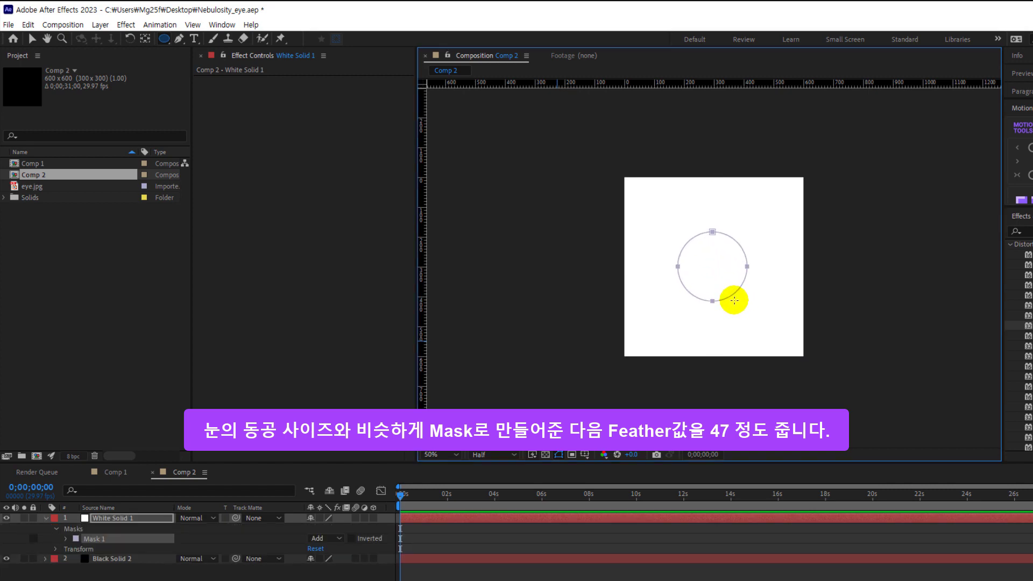
drag(737, 302, 744, 298)
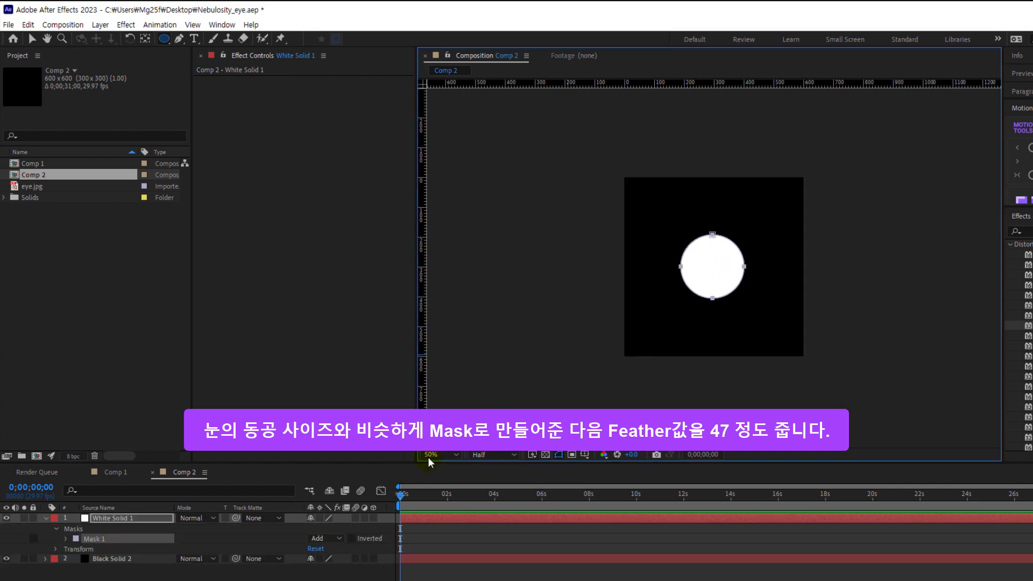
click(71, 541)
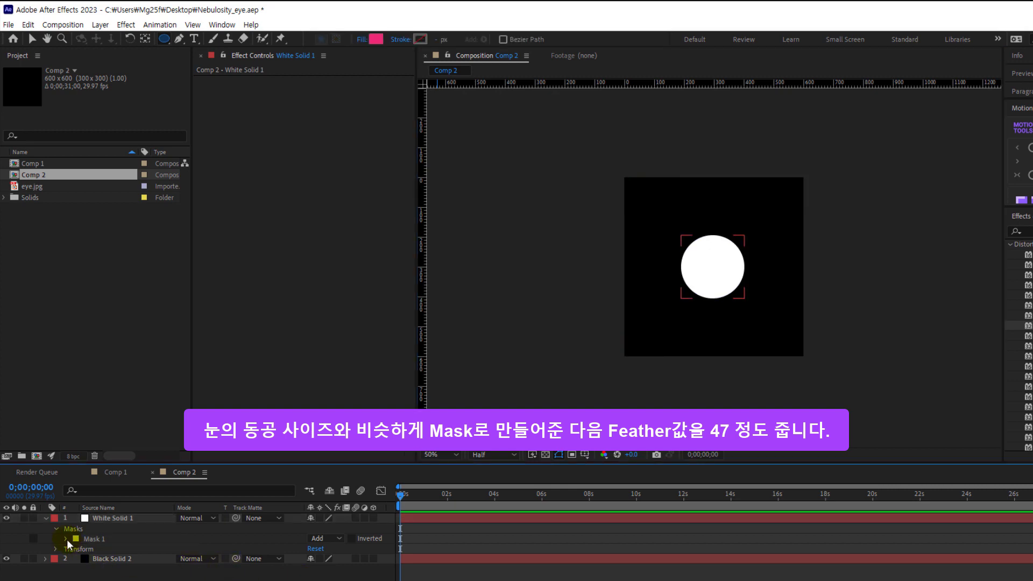
click(66, 538)
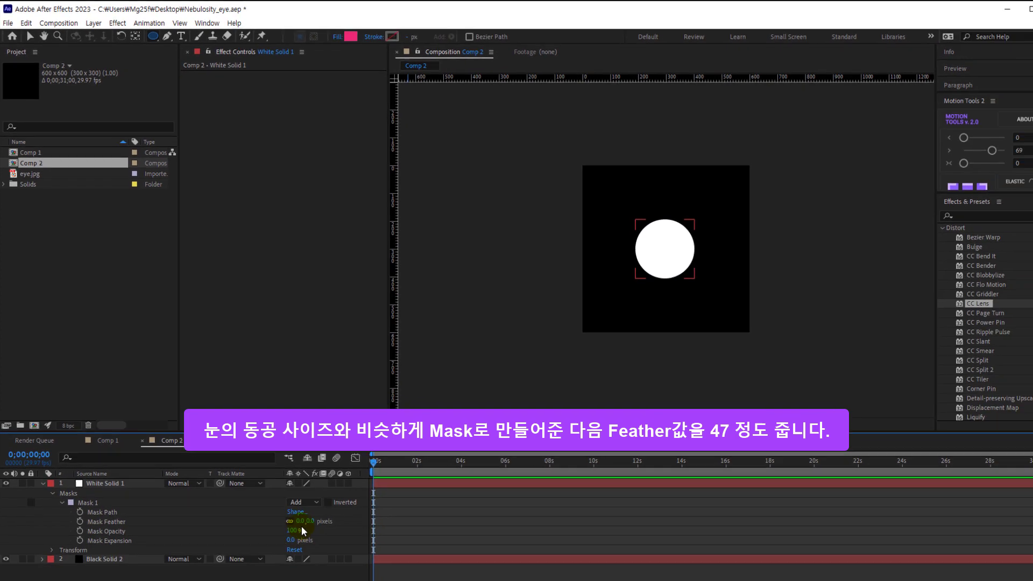
drag(291, 504, 315, 504)
click(317, 485)
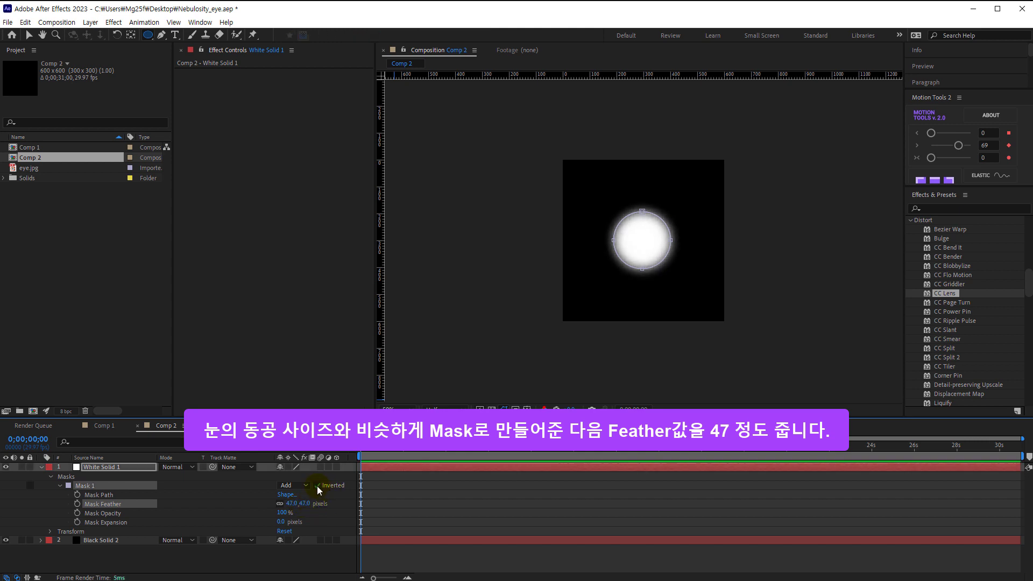
click(414, 559)
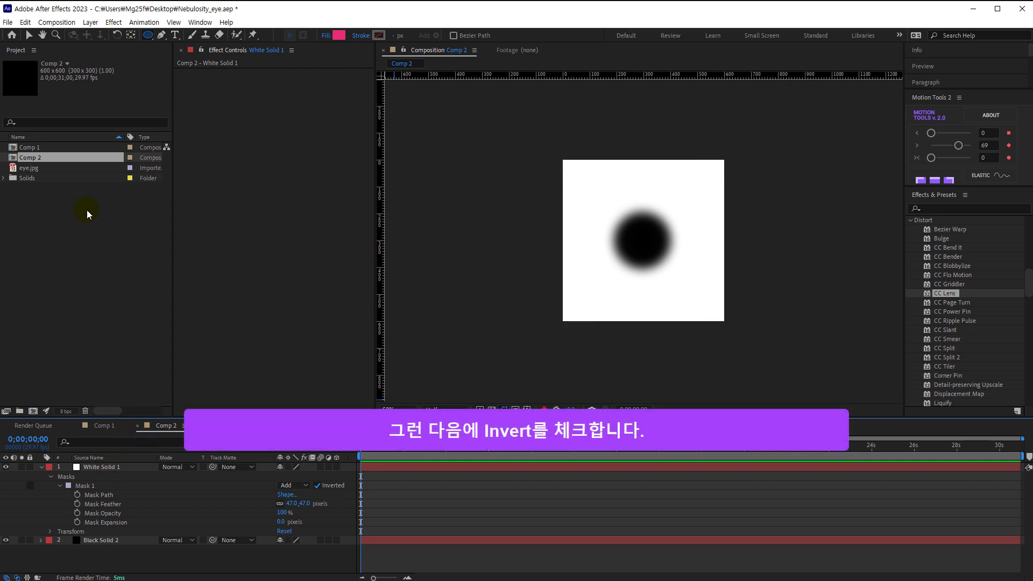
Rename Comp 2 to 'Mask' in the Project panel.
click(29, 158)
key(Return)
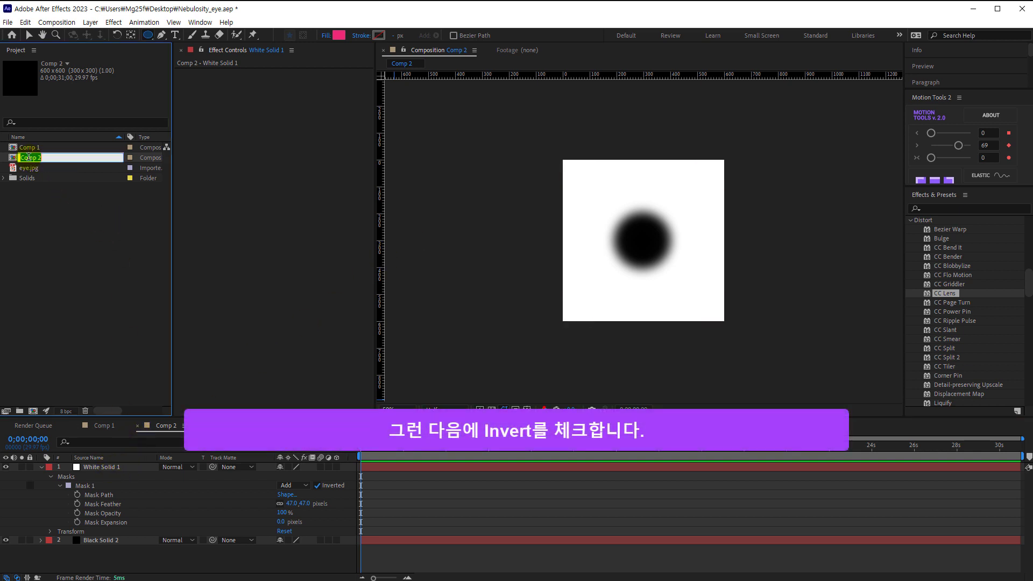
text(Mask)
key(Return)
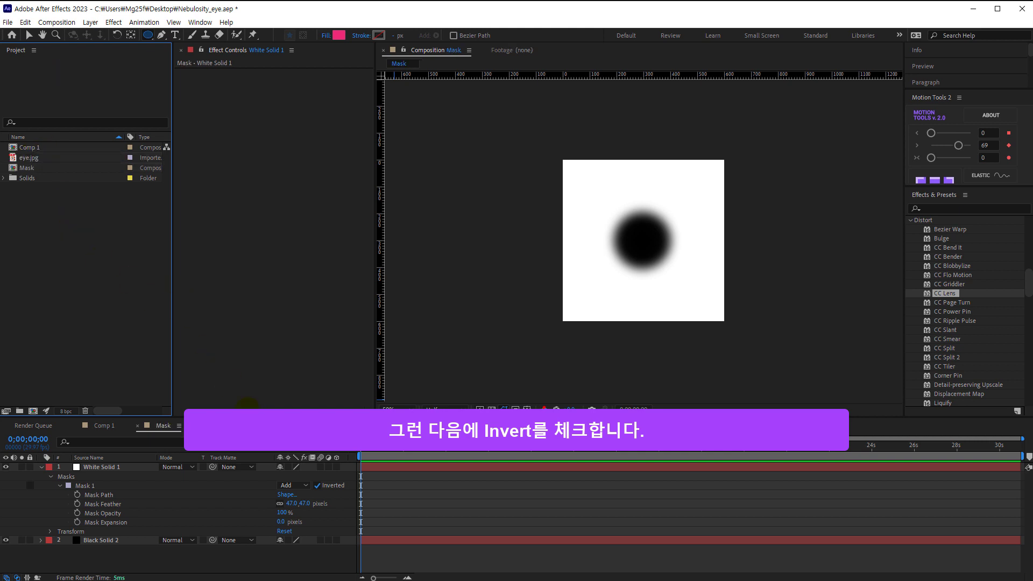
Close the Mask comp and add it to Comp 1 as a hidden layer.
click(138, 426)
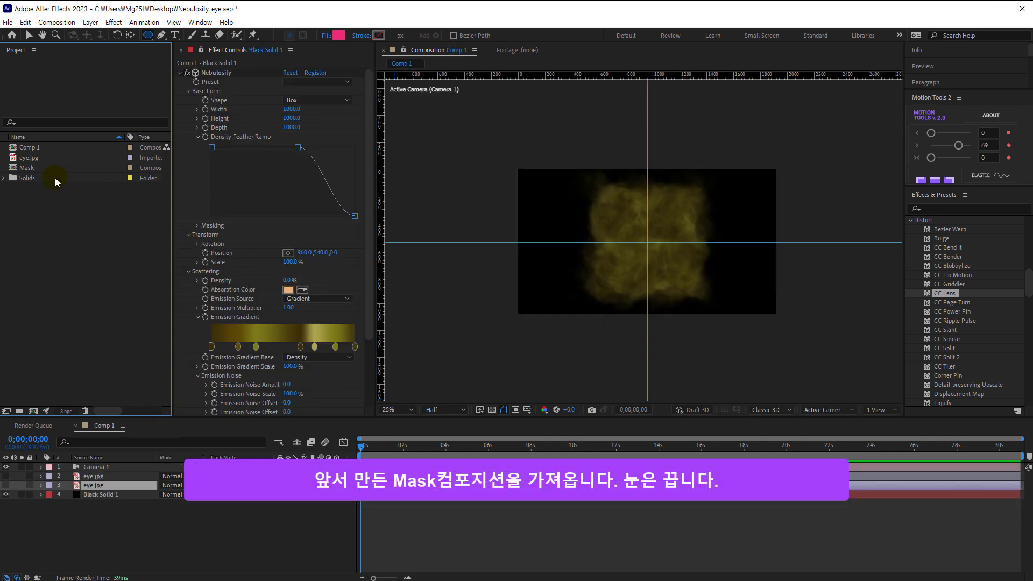
drag(32, 172, 92, 526)
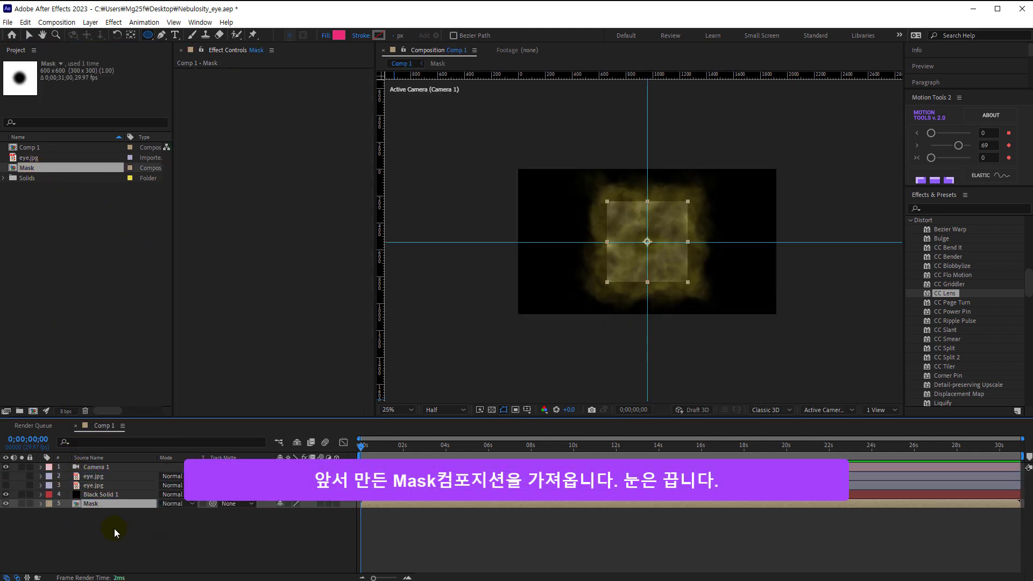
click(7, 504)
Set Black Solid 1's Nebulosity Masking Layer Z to the Mask layer.
click(102, 494)
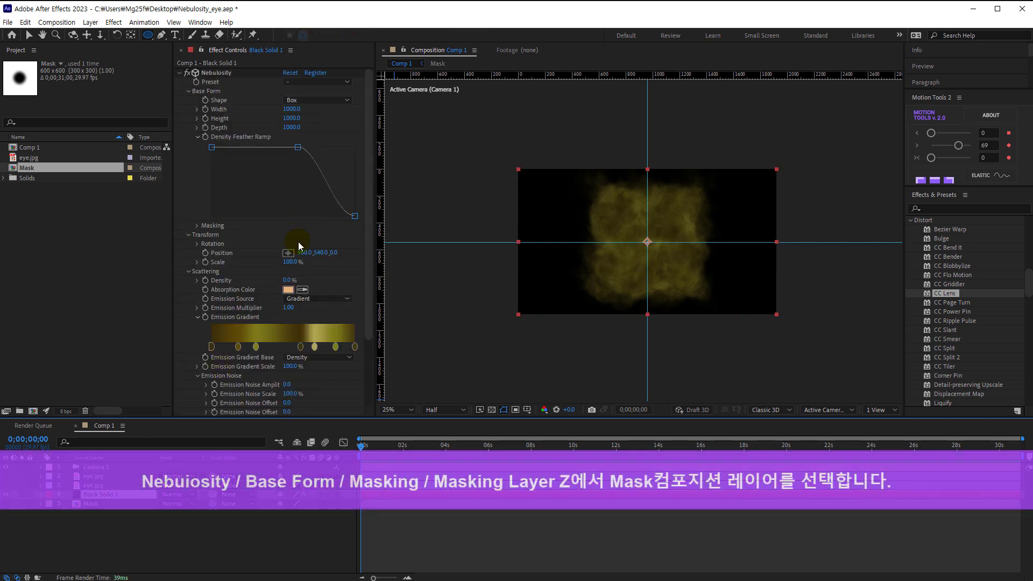
scroll(298, 241, down, 3)
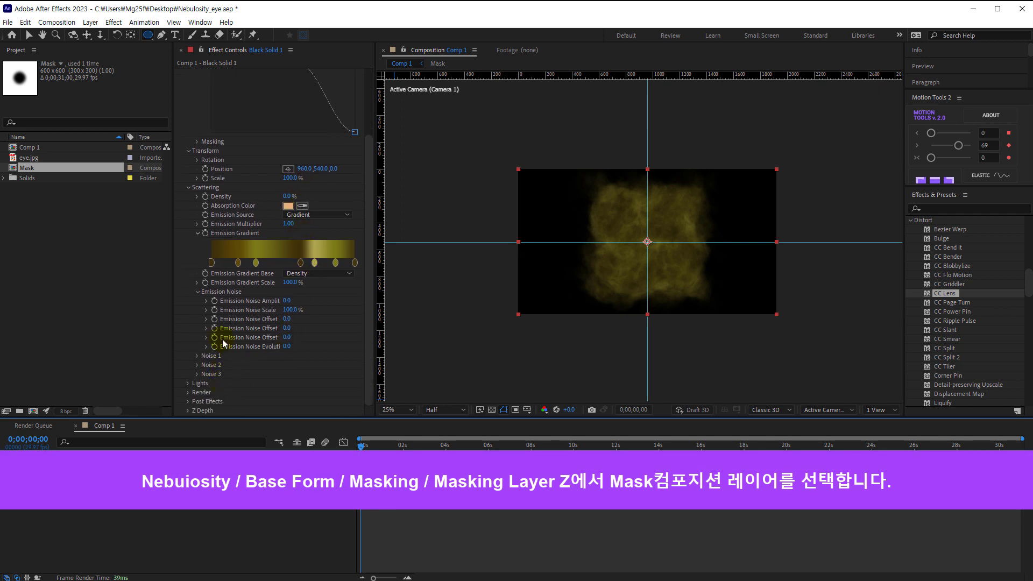
scroll(221, 205, up, 2)
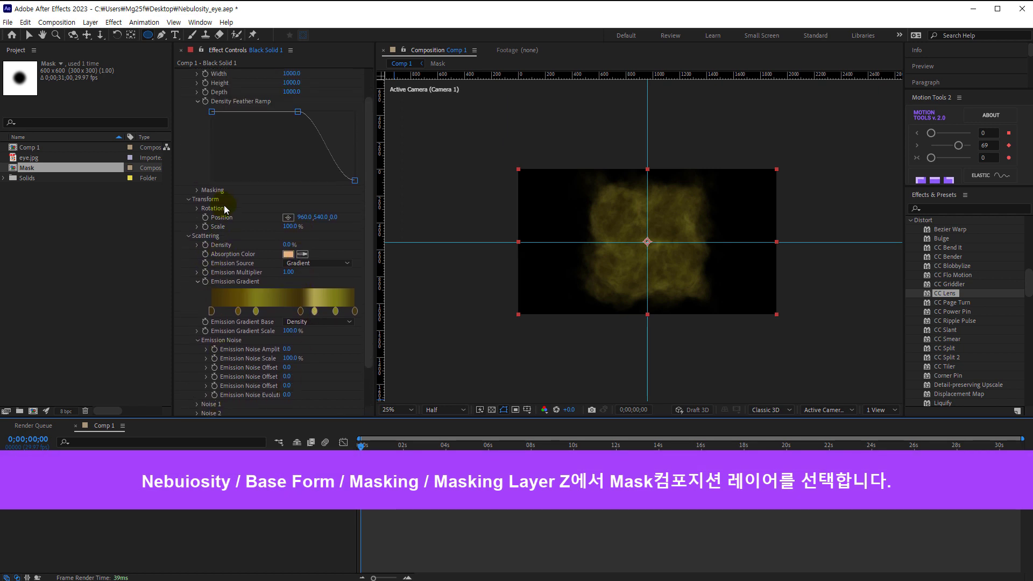
click(197, 191)
click(198, 191)
scroll(332, 237, up, 1)
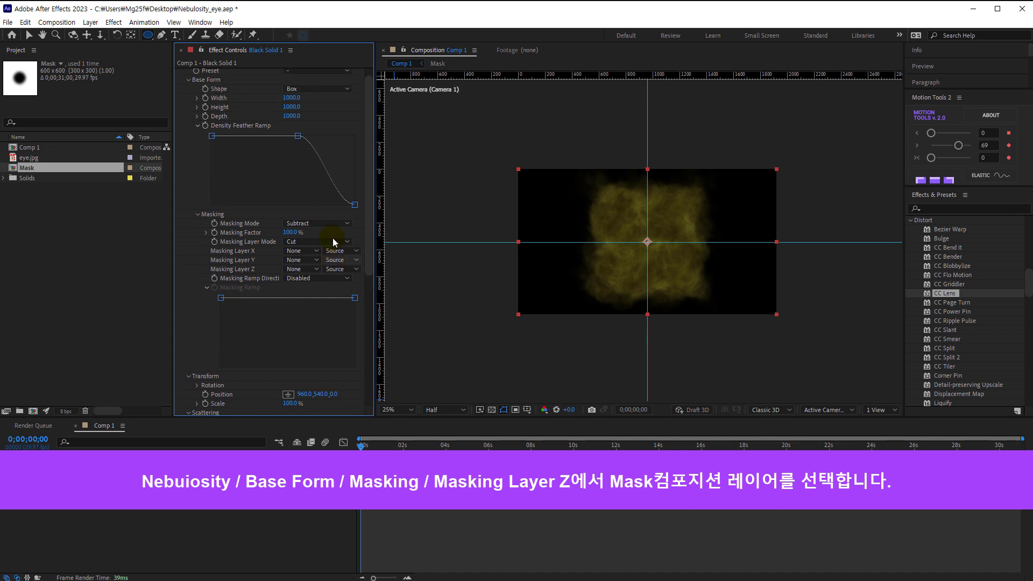
click(314, 270)
click(316, 331)
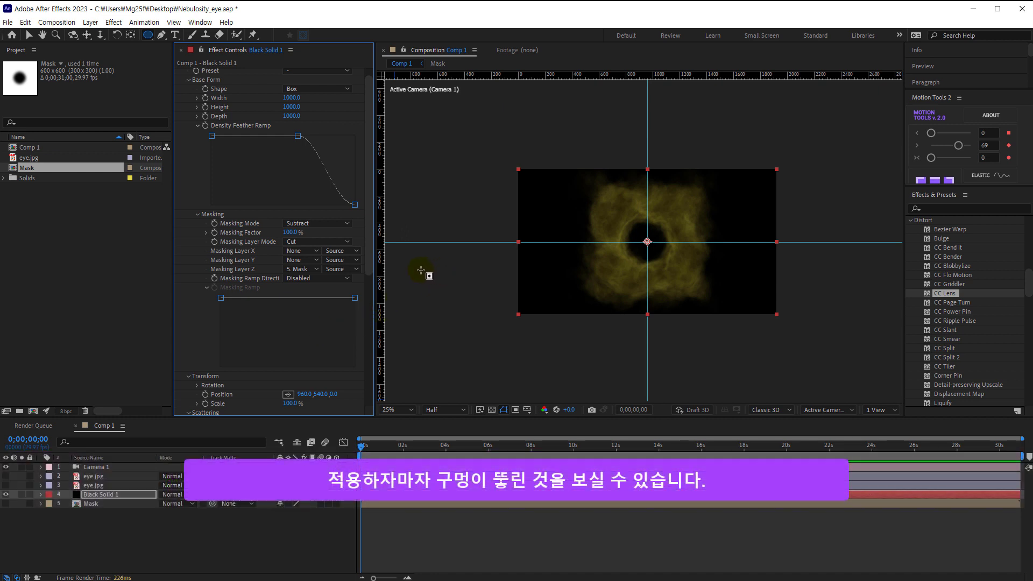
Toggle the eye photo's visibility to compare it with the nebula's new hole.
click(8, 488)
click(7, 487)
click(8, 488)
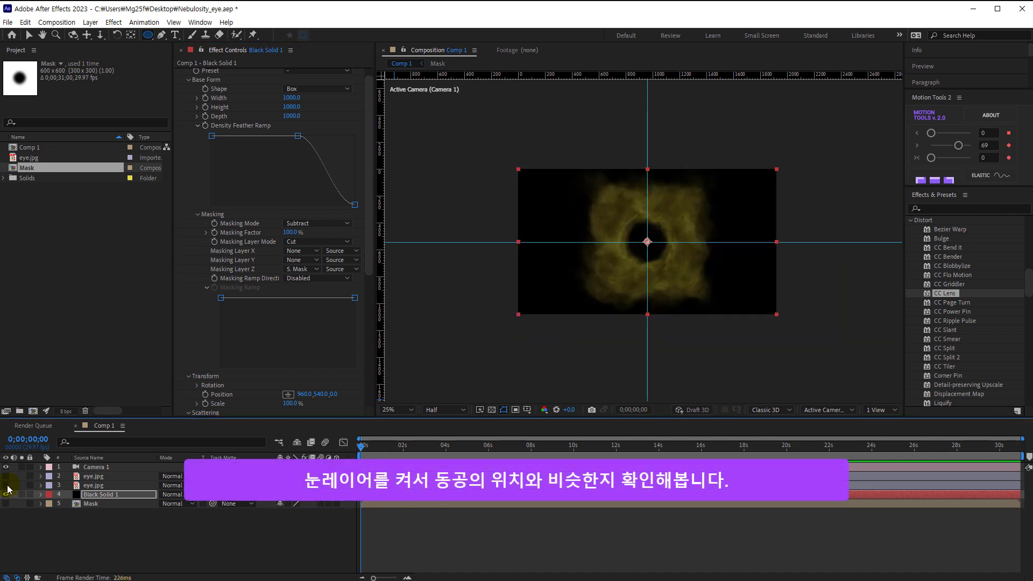
click(8, 487)
click(8, 488)
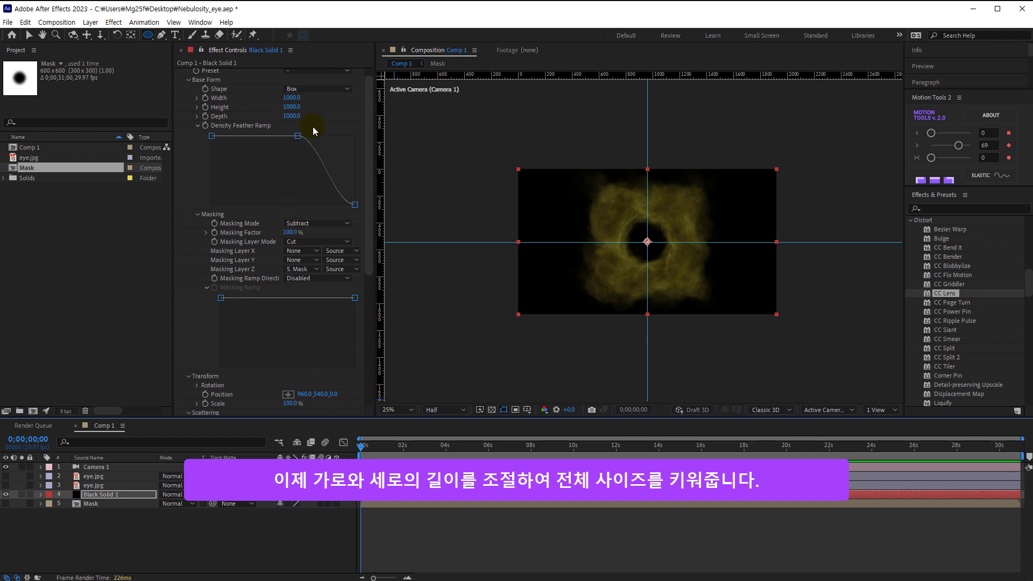
Set the Nebulosity Width and Height to 1700.
drag(291, 97, 588, 98)
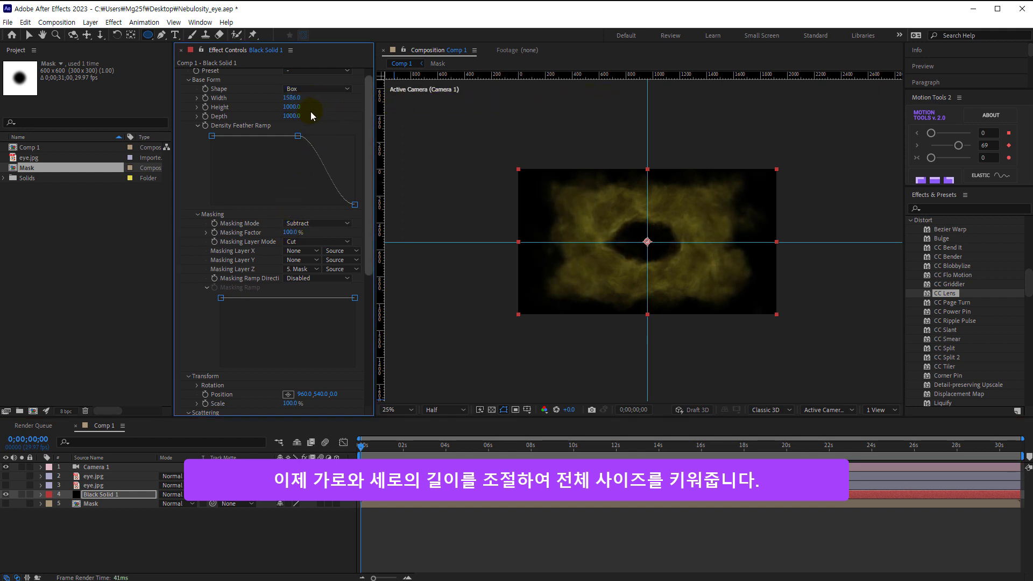
click(292, 99)
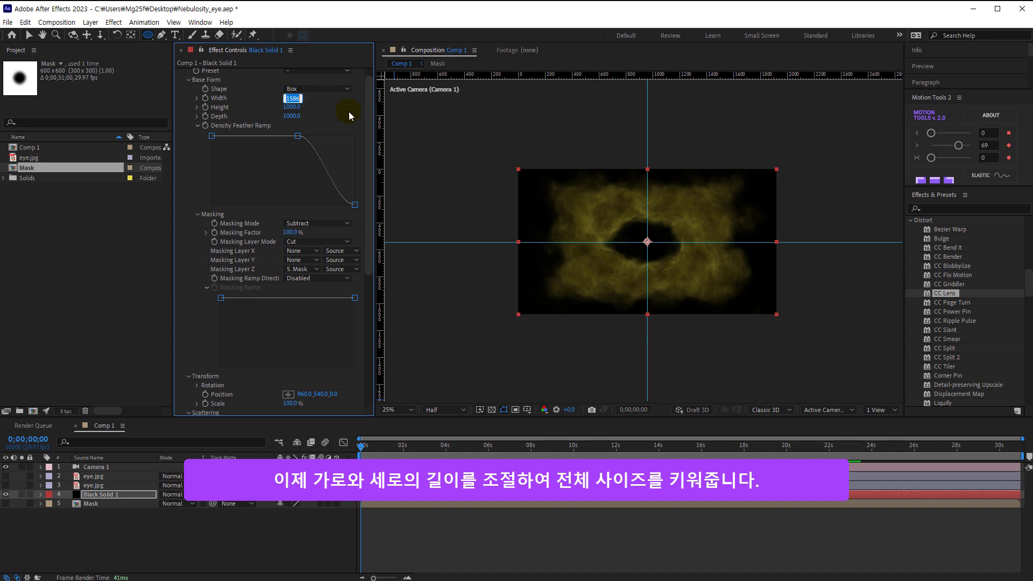
text(1700)
click(324, 113)
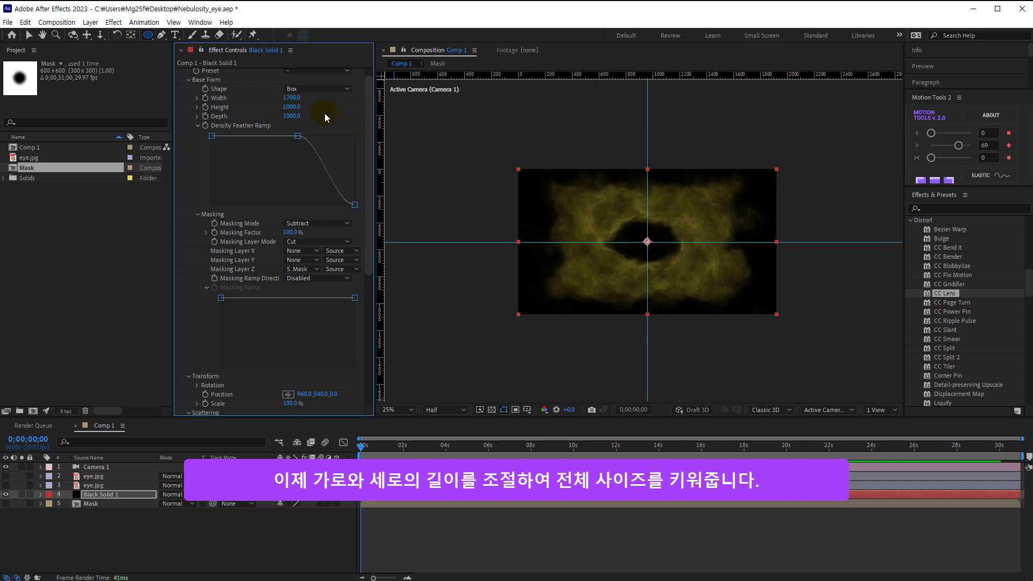
click(292, 107)
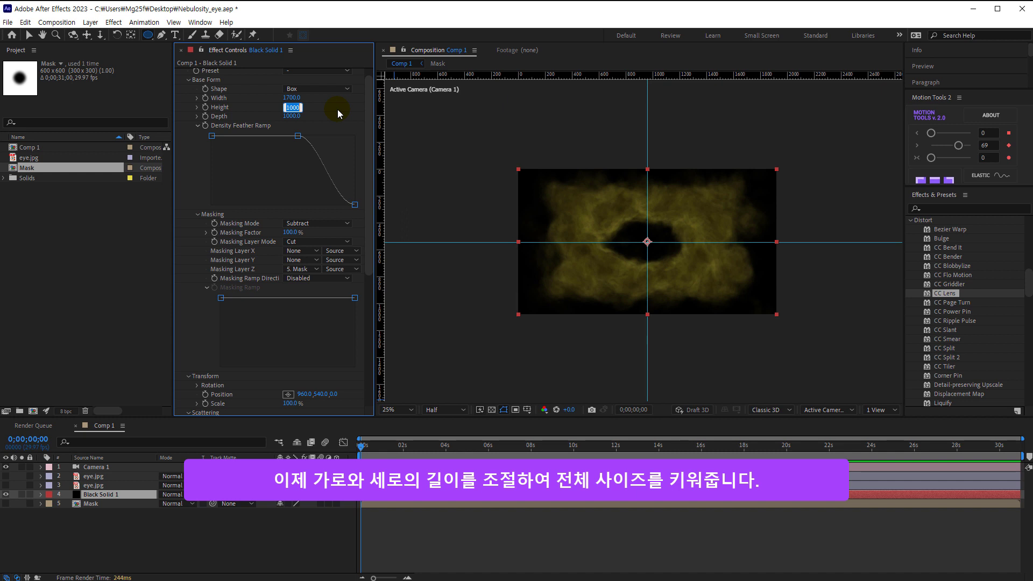
text(17)
key(Return)
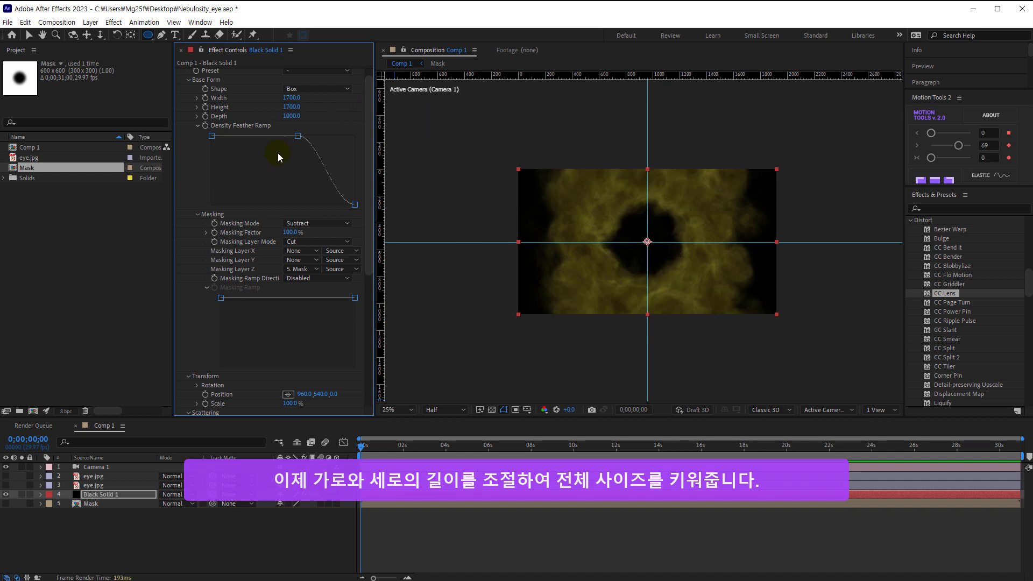
Try Nebulosity Depth values of 6000 and then 5000.
click(292, 120)
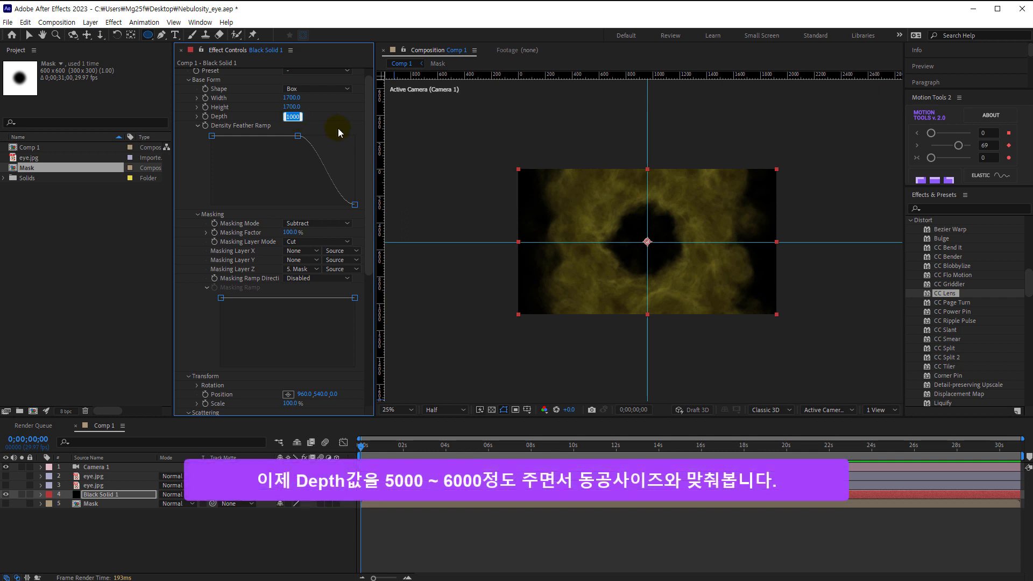
text(60)
key(Return)
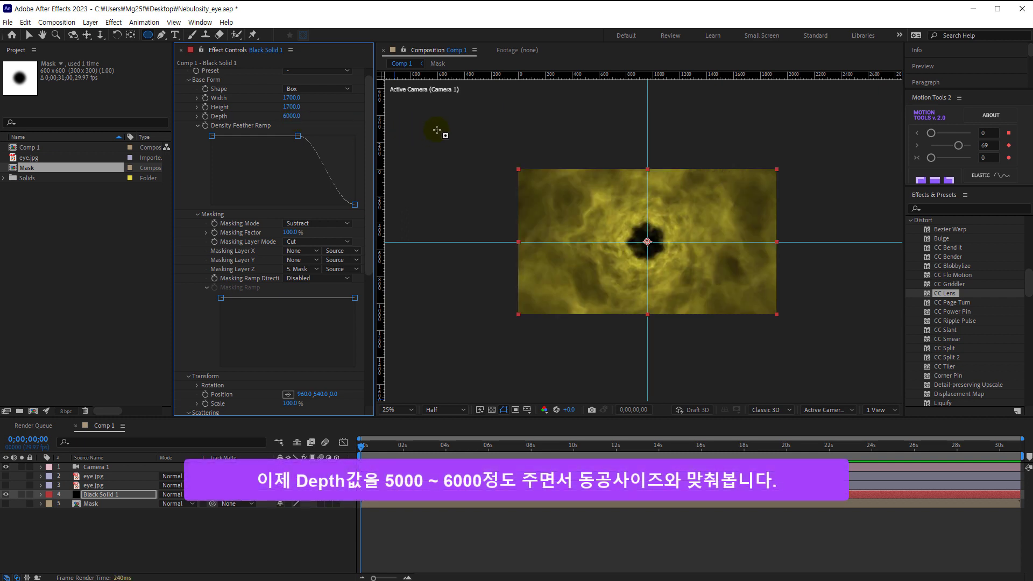
click(291, 117)
text(500)
key(Return)
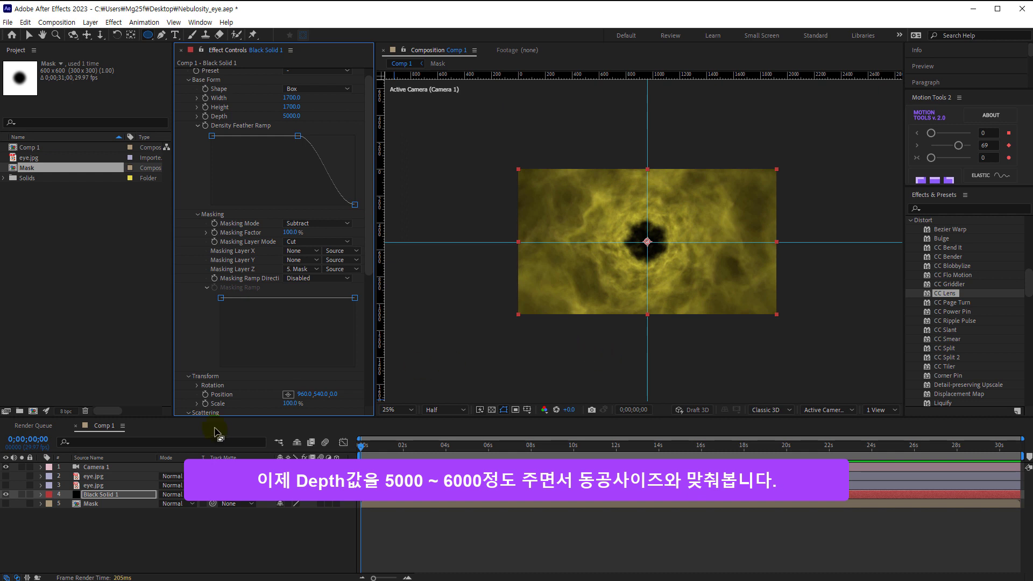
Compare the hole against the eye photo, then set Depth back to 6000.
click(7, 486)
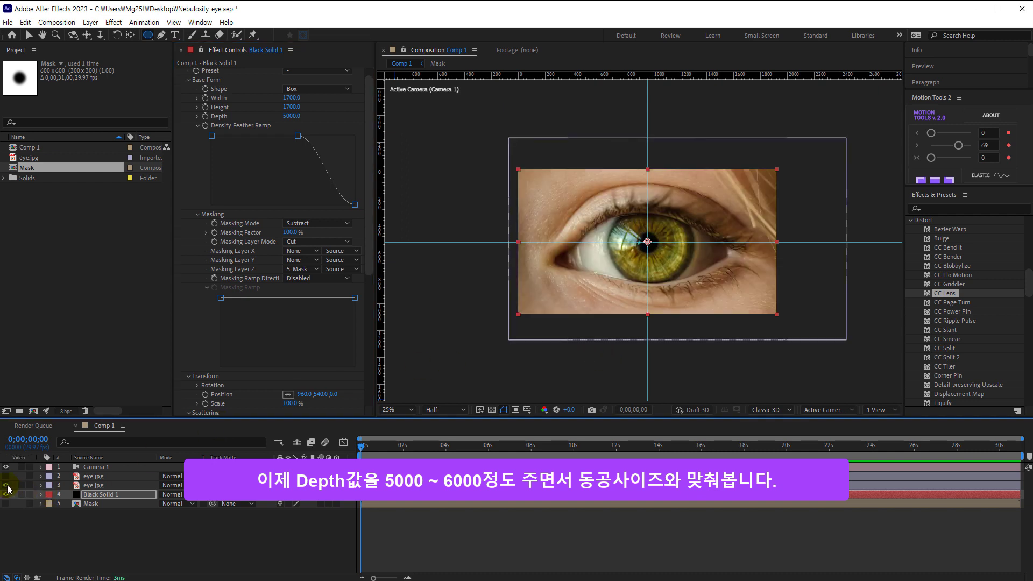
click(7, 486)
click(7, 486)
click(6, 486)
click(7, 485)
click(6, 485)
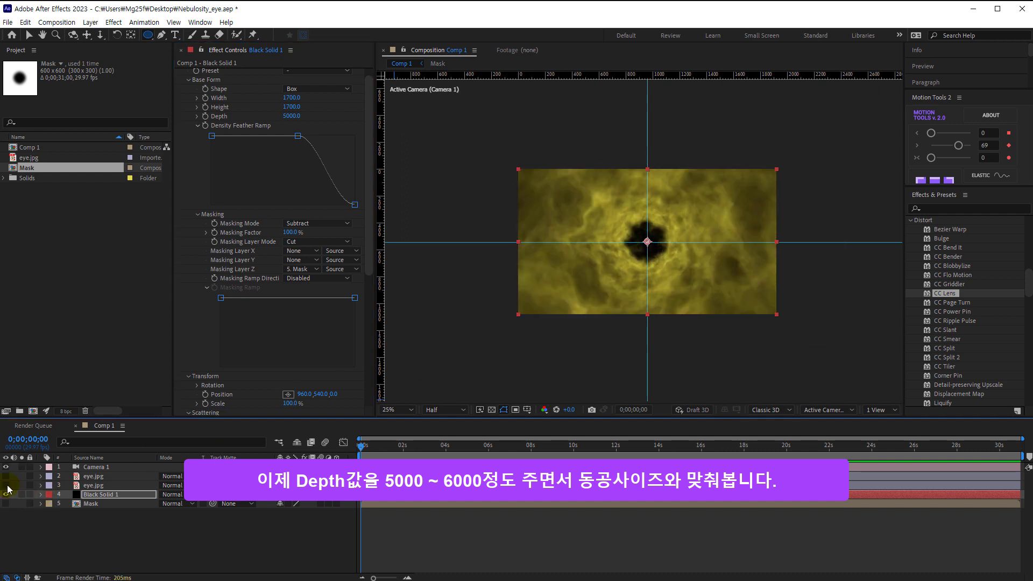
click(292, 117)
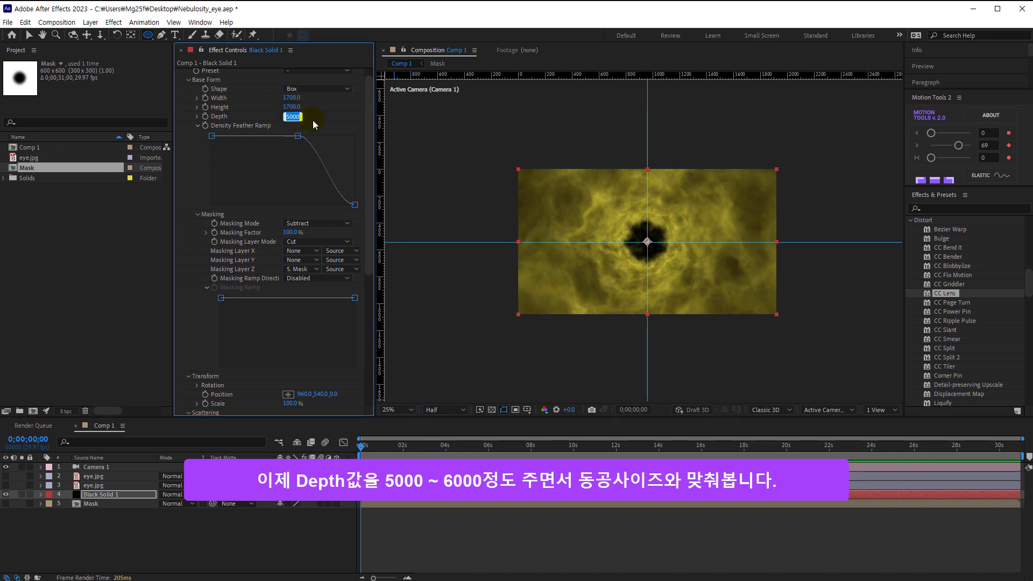
text(6000)
key(Return)
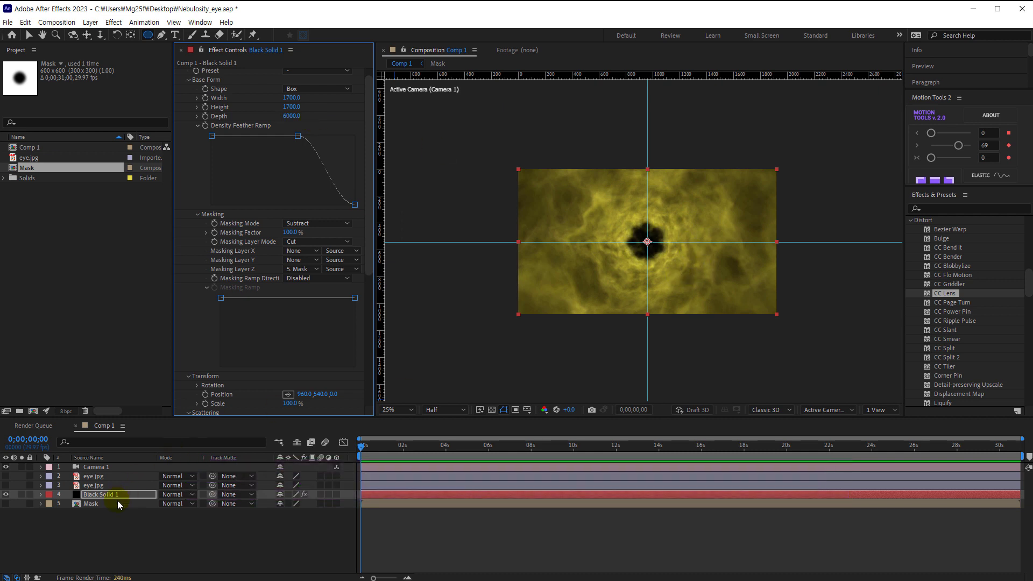
Show the eye photo layer and make it a 3D layer.
click(106, 516)
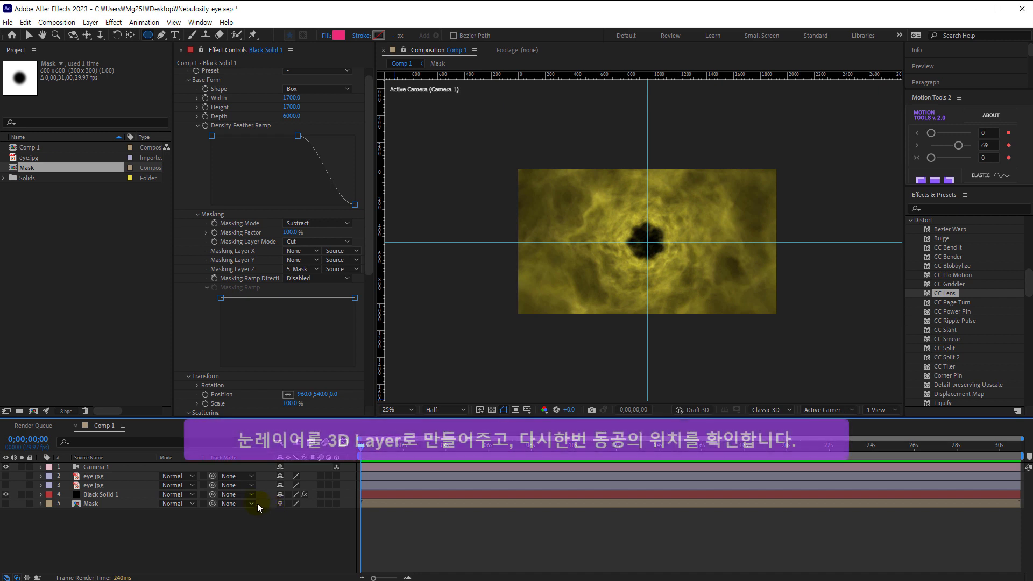
click(91, 486)
click(6, 486)
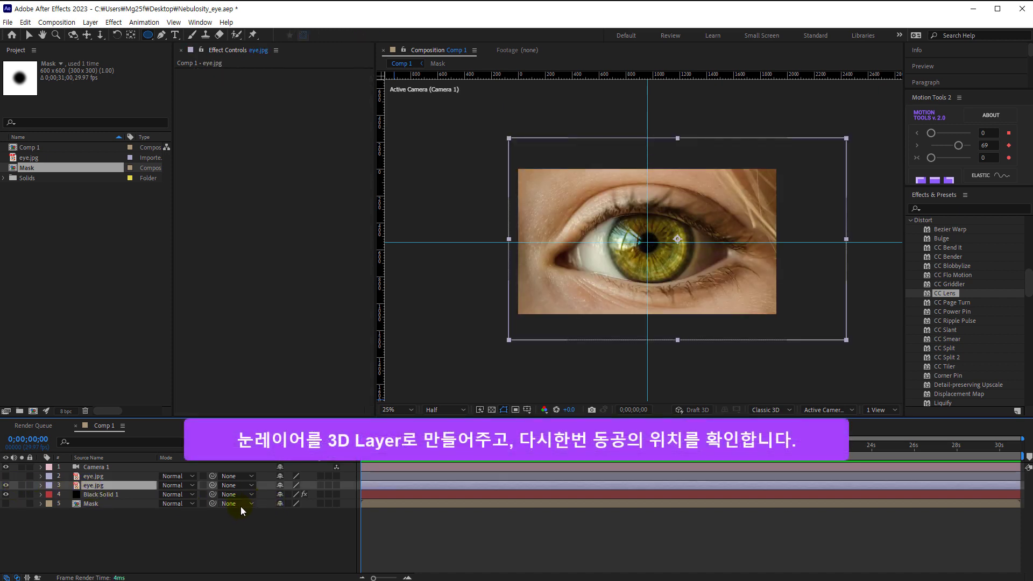
click(336, 485)
click(29, 35)
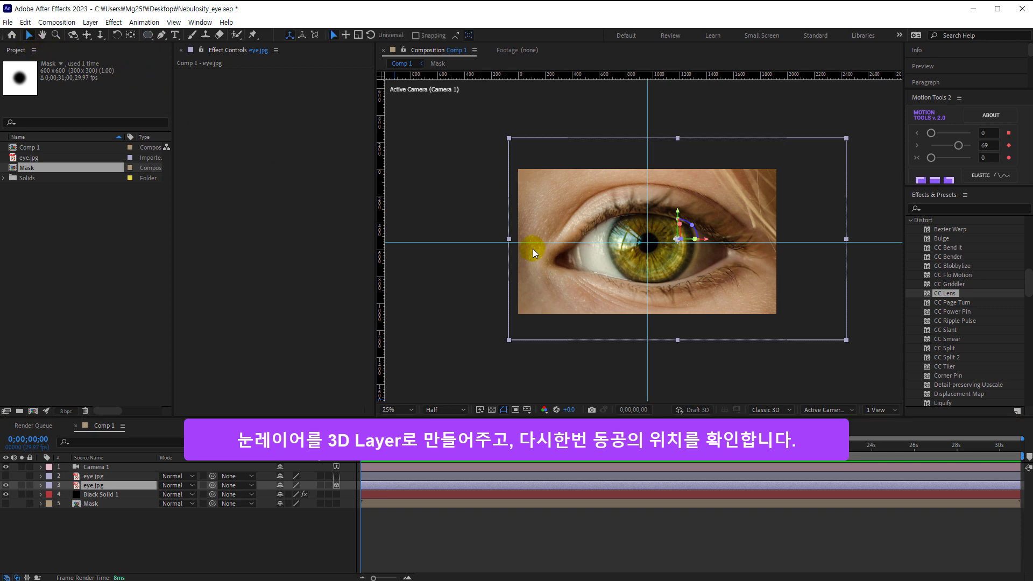
click(157, 515)
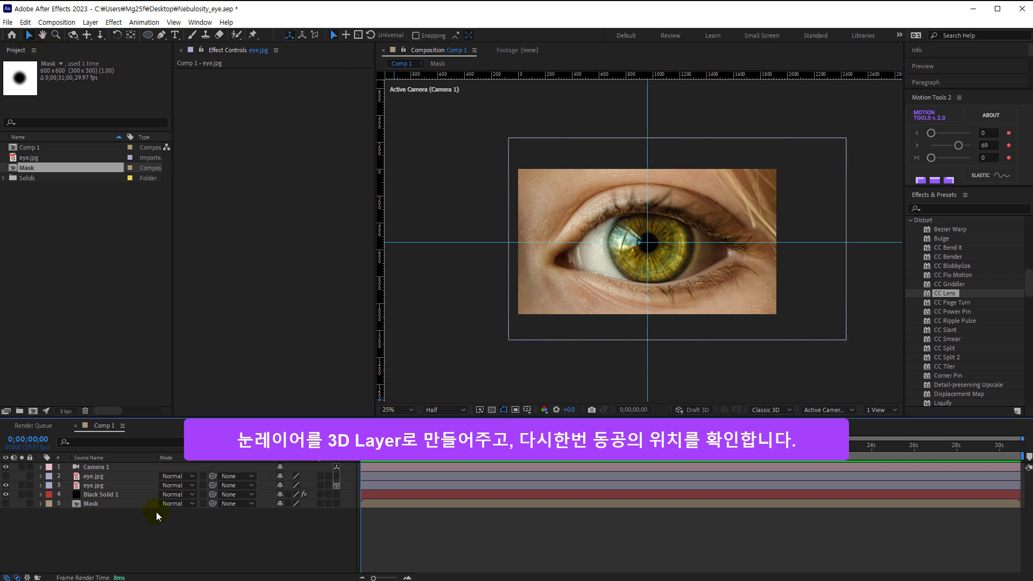
Toggle the eye photo's visibility to compare it against the nebula.
click(7, 486)
click(7, 485)
click(6, 485)
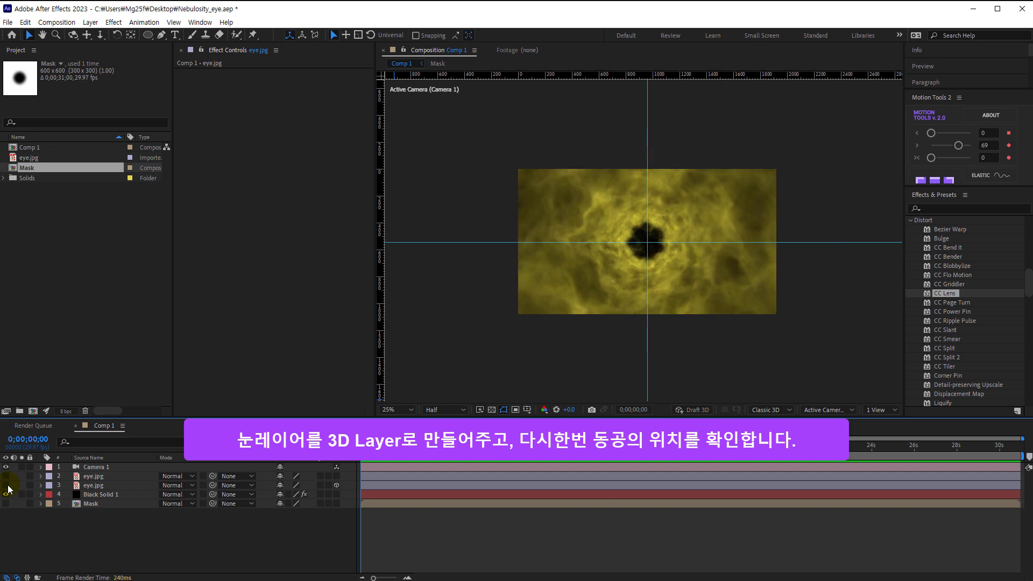
click(6, 485)
click(6, 486)
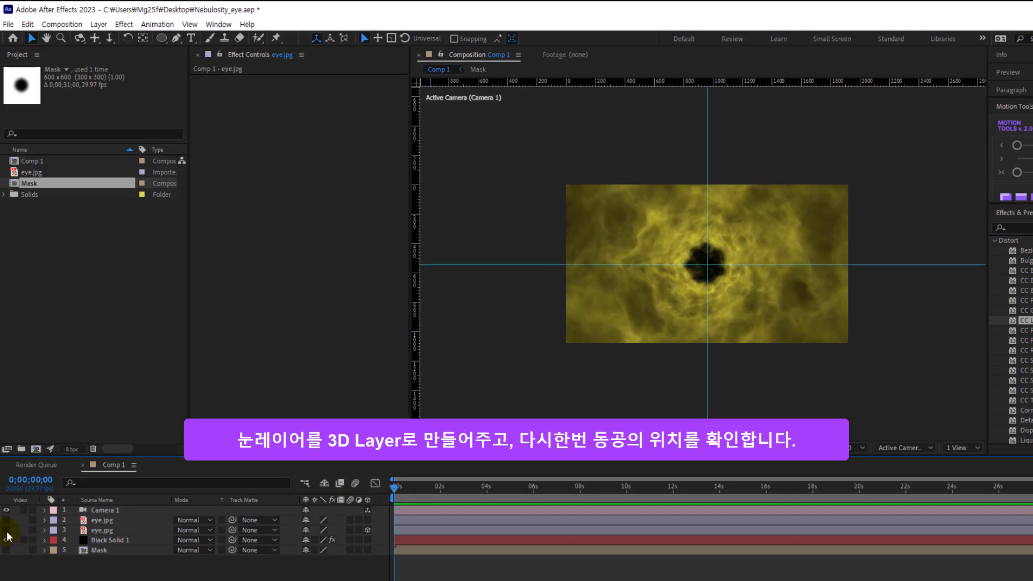
click(6, 531)
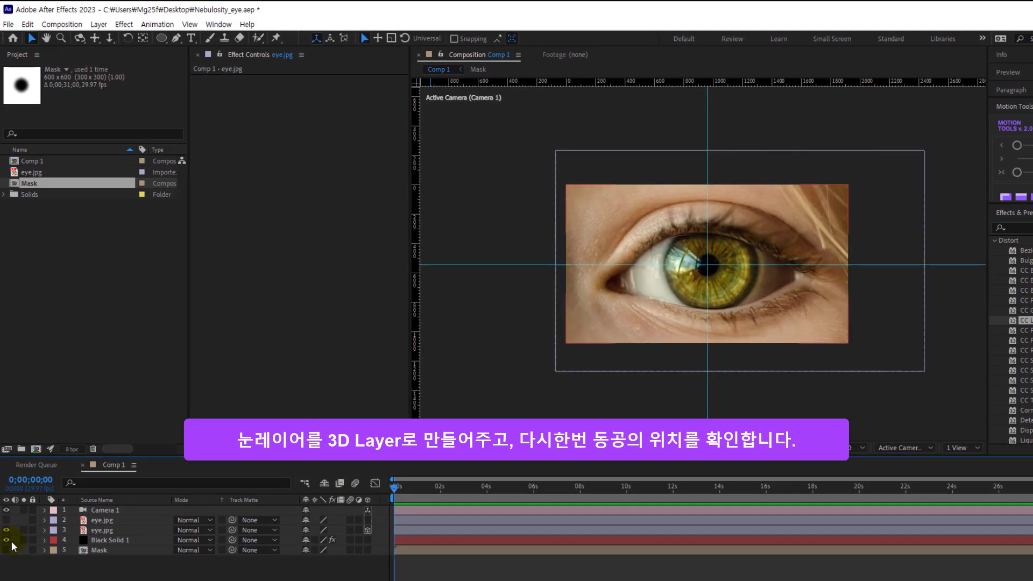
Lower the eye photo's Opacity to 42%, switch it back to 2D and zoom in on the pupil.
click(106, 530)
key(t)
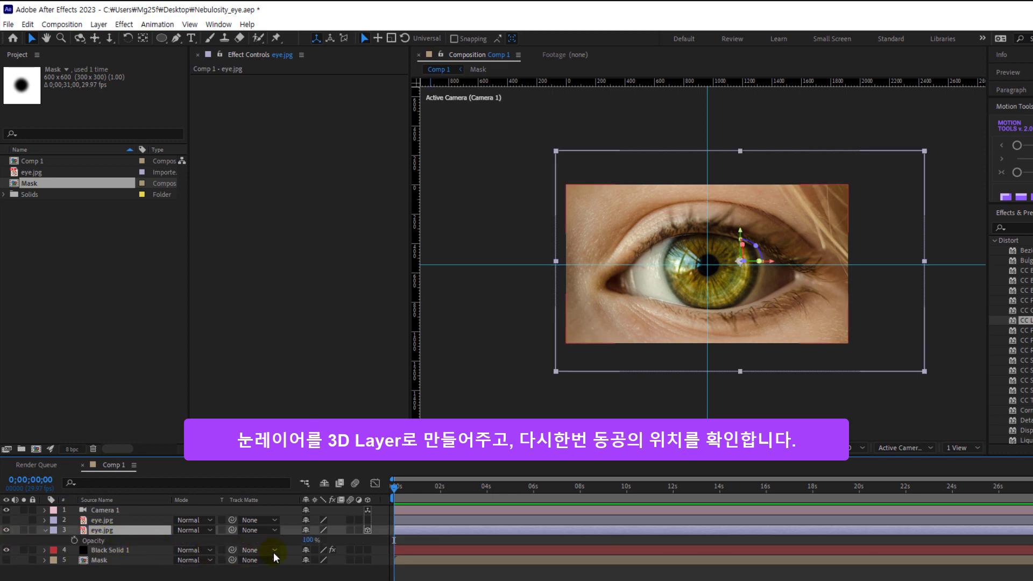
mouse_move(309, 540)
mouse_down()
mouse_move(276, 540)
mouse_move(296, 549)
mouse_up()
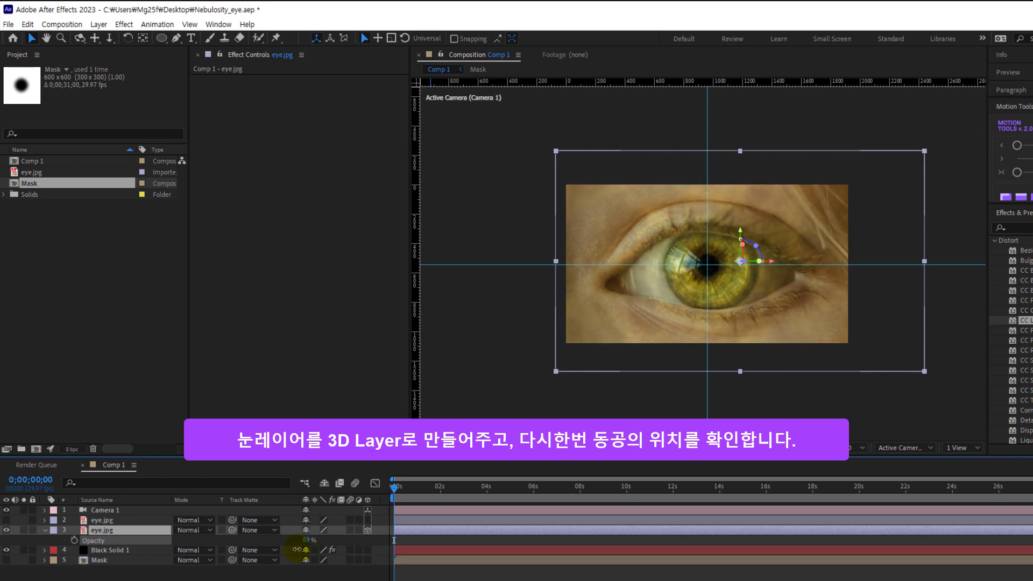
drag(295, 554, 292, 547)
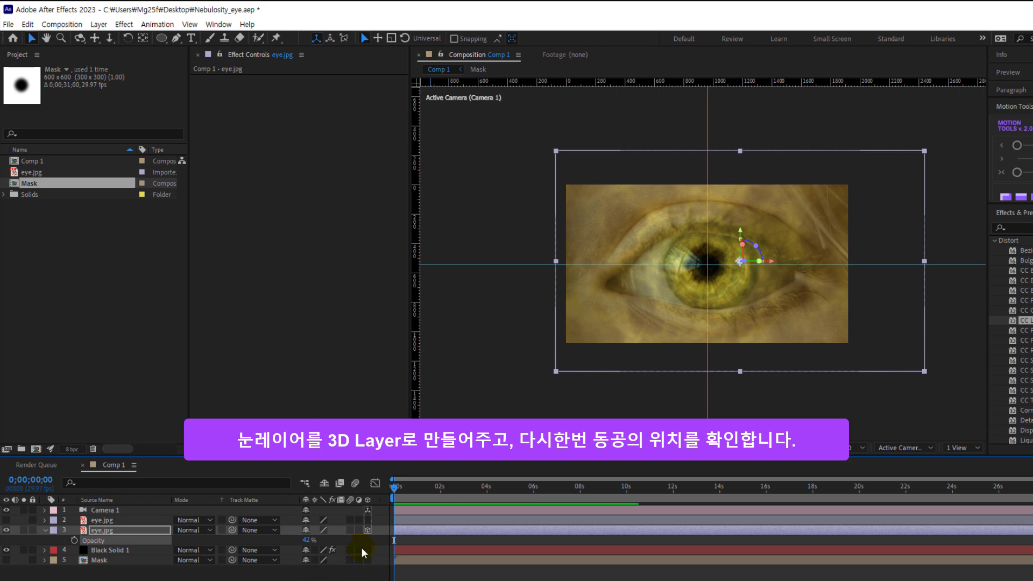
click(368, 531)
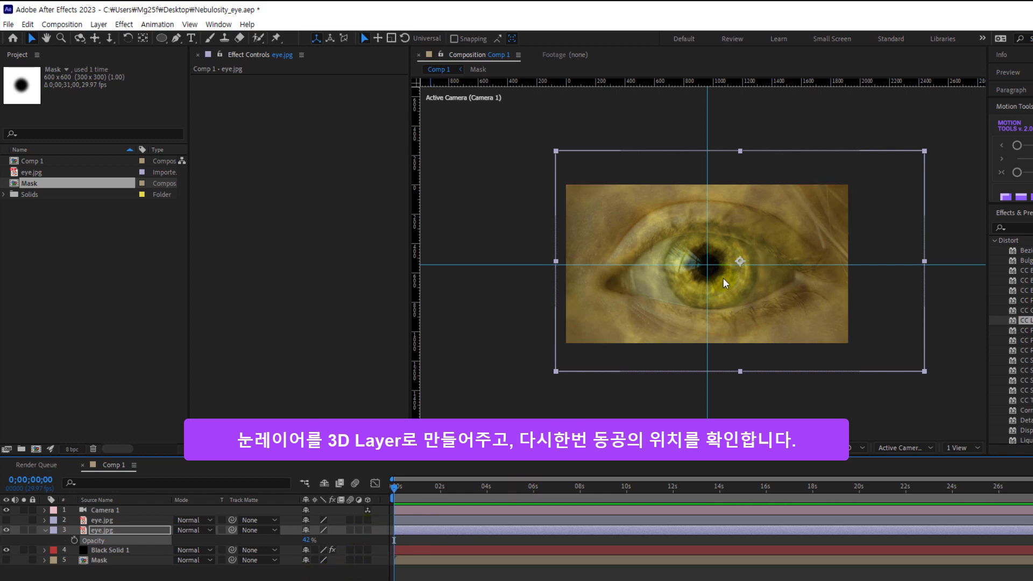
key(period)
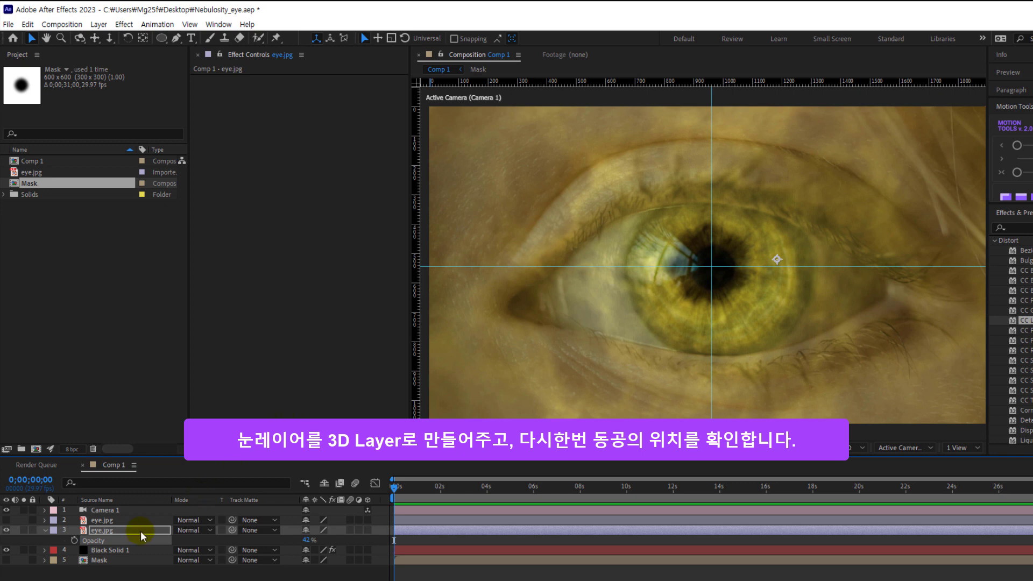
click(152, 551)
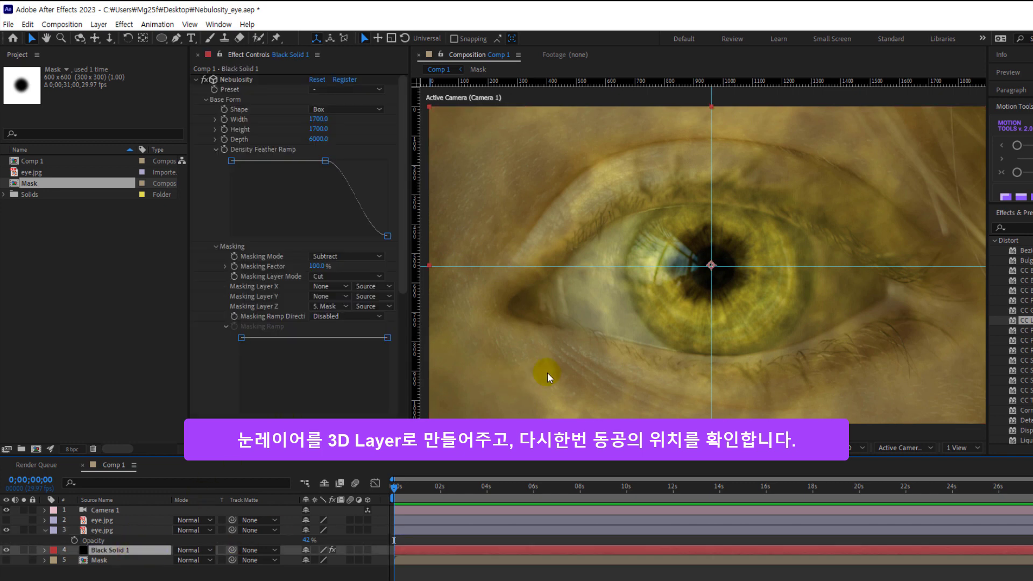
Track Camera 1 sideways and in depth so the nebula's hole lines up with the pupil.
key(c)
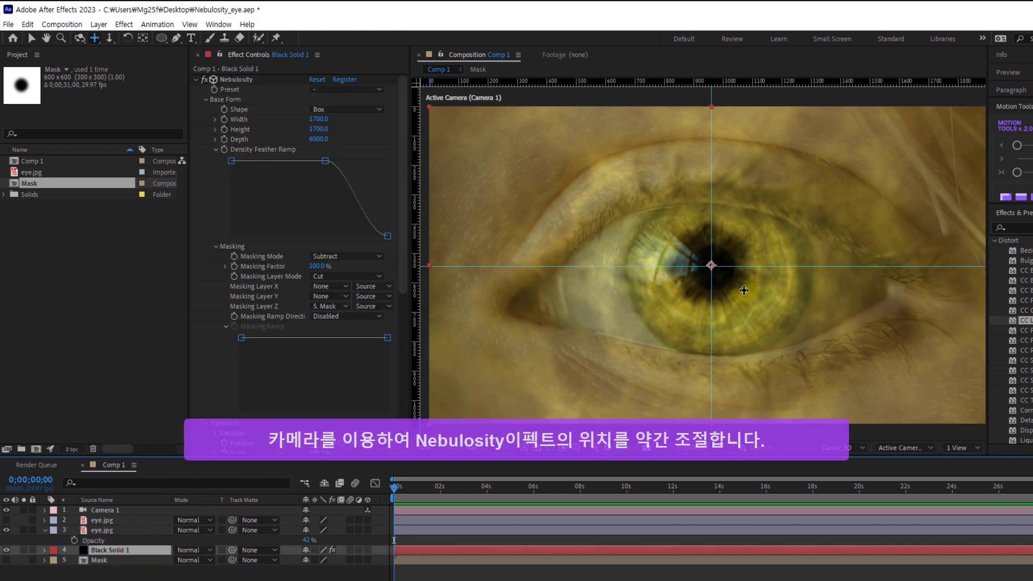
click(744, 295)
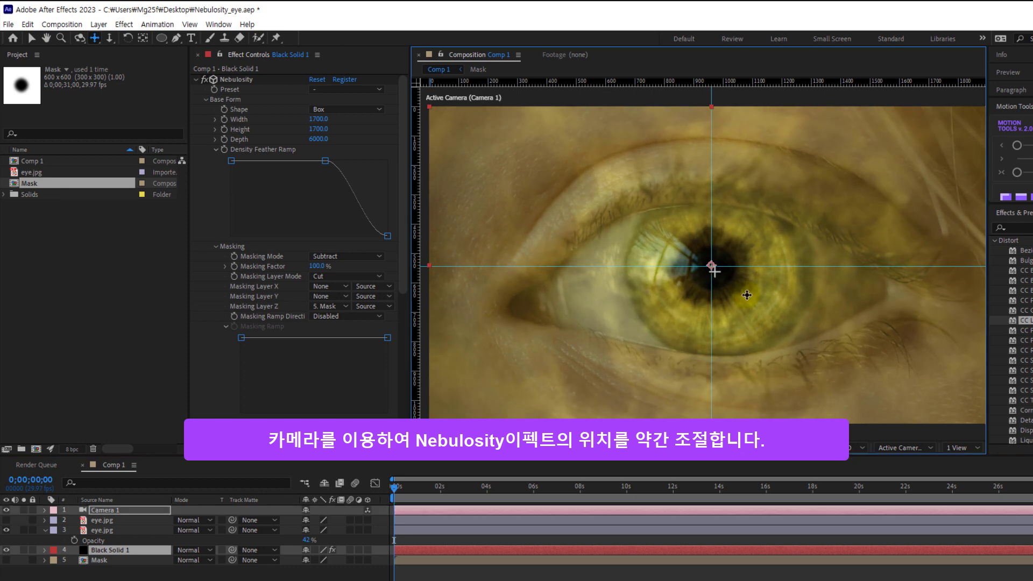
drag(746, 295, 745, 424)
key(c)
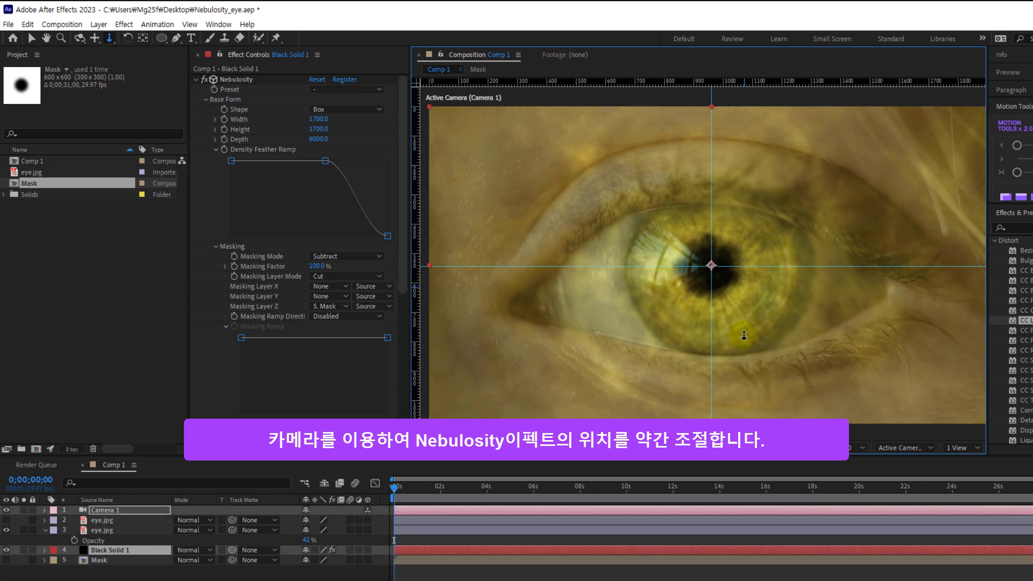
scroll(745, 331, down, 2)
Toggle the eye photo's visibility to check the hole sits over the pupil.
click(124, 570)
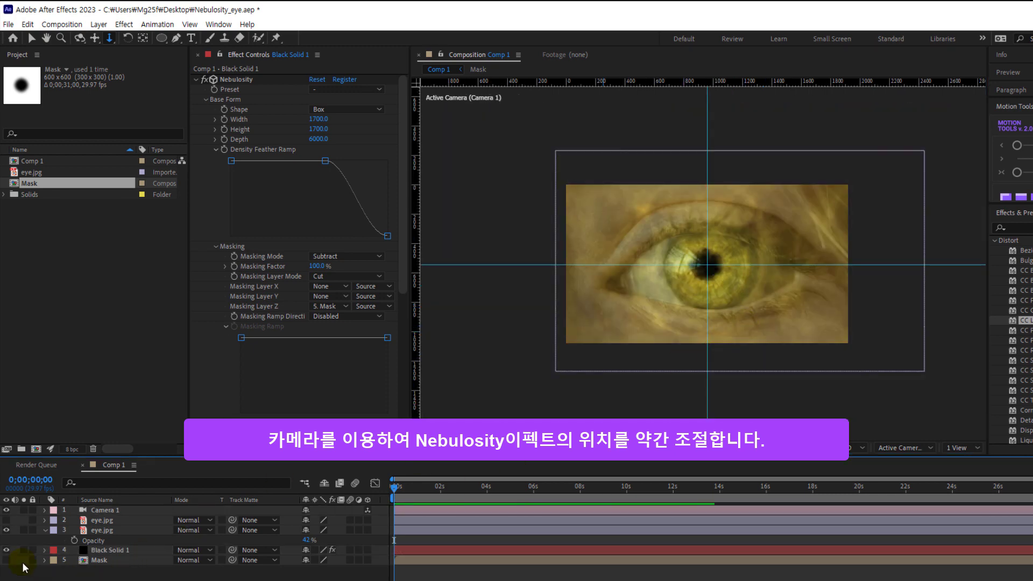
click(6, 530)
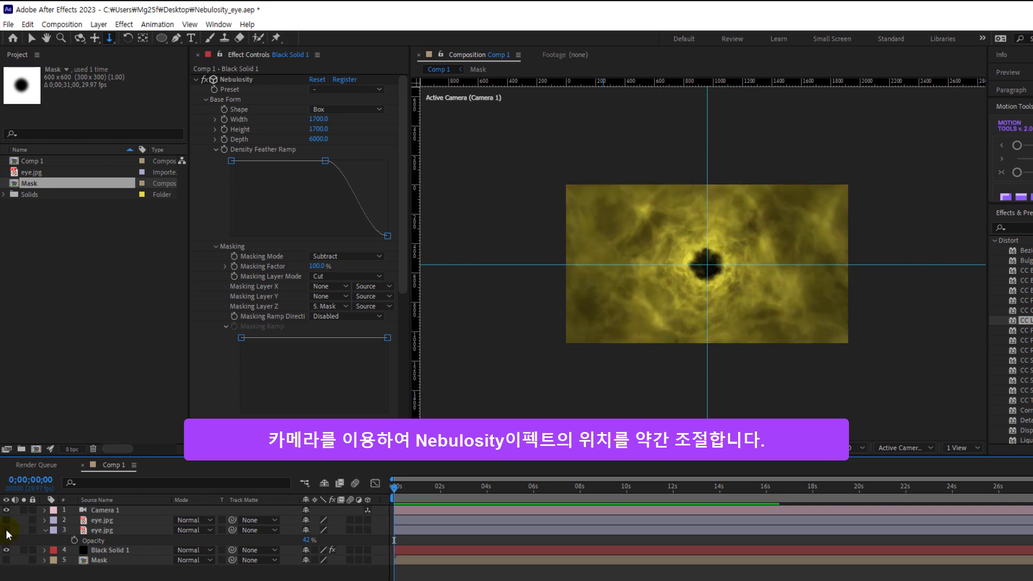
click(7, 531)
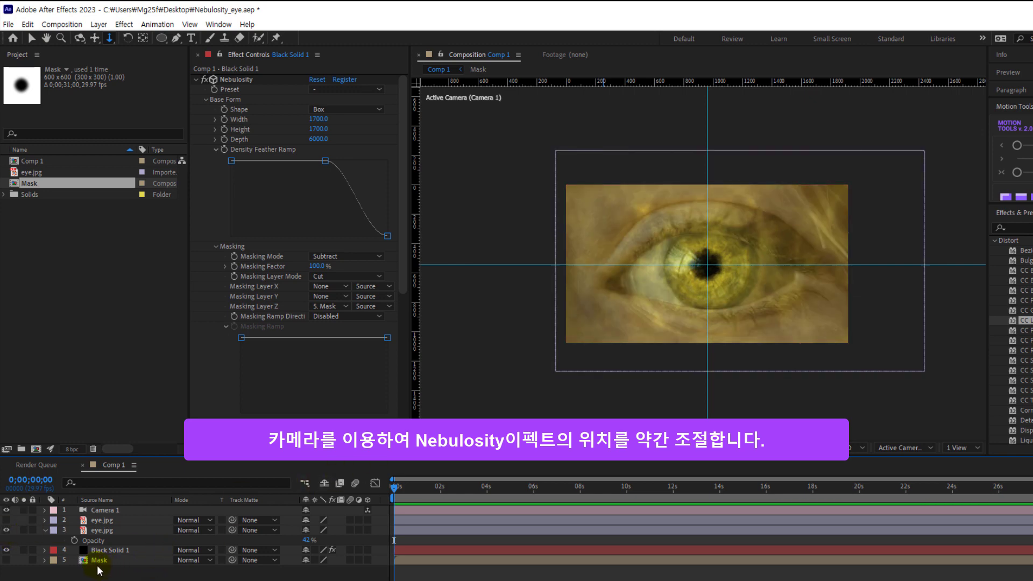
click(58, 538)
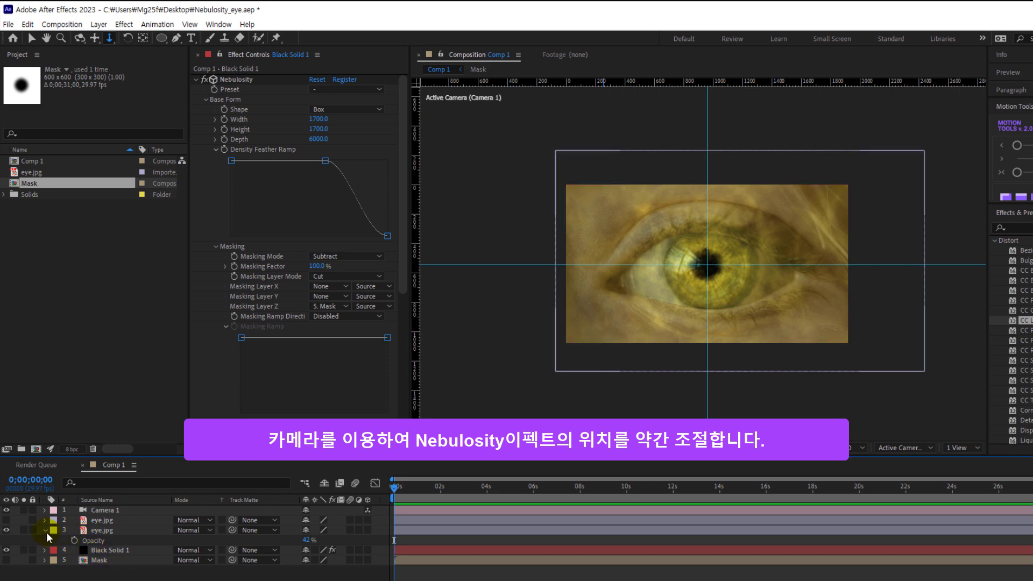
click(46, 531)
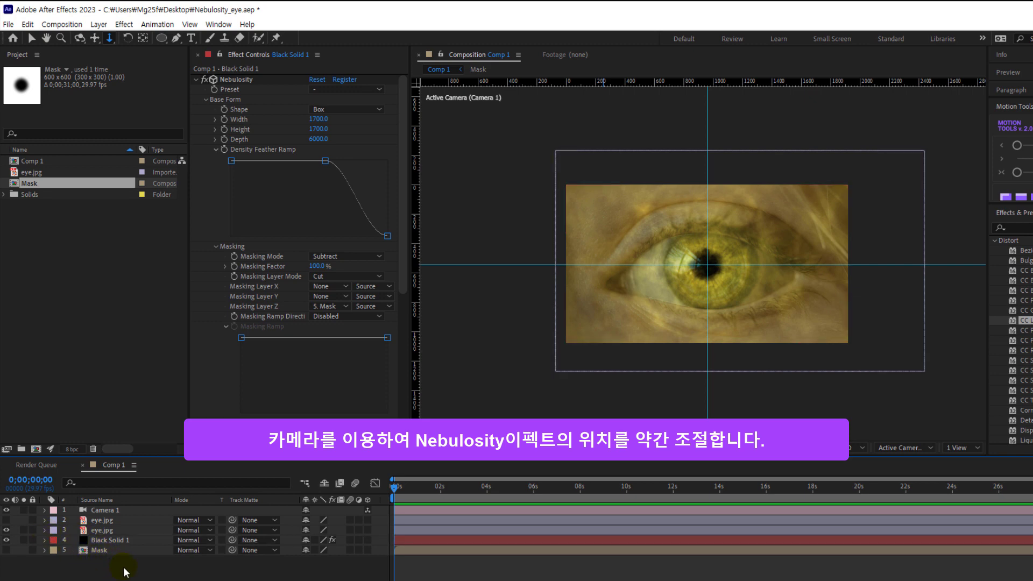
click(111, 542)
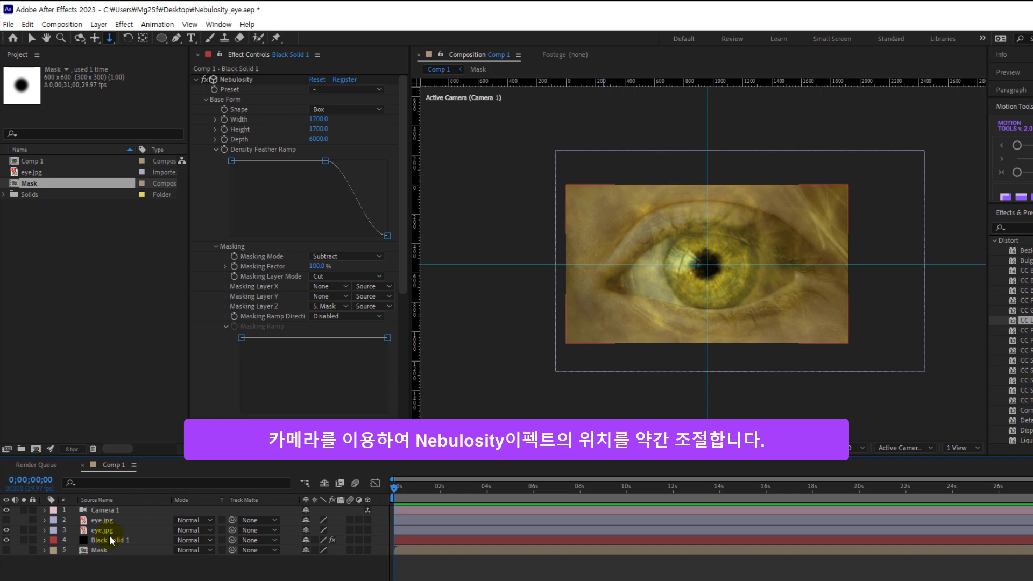
click(106, 531)
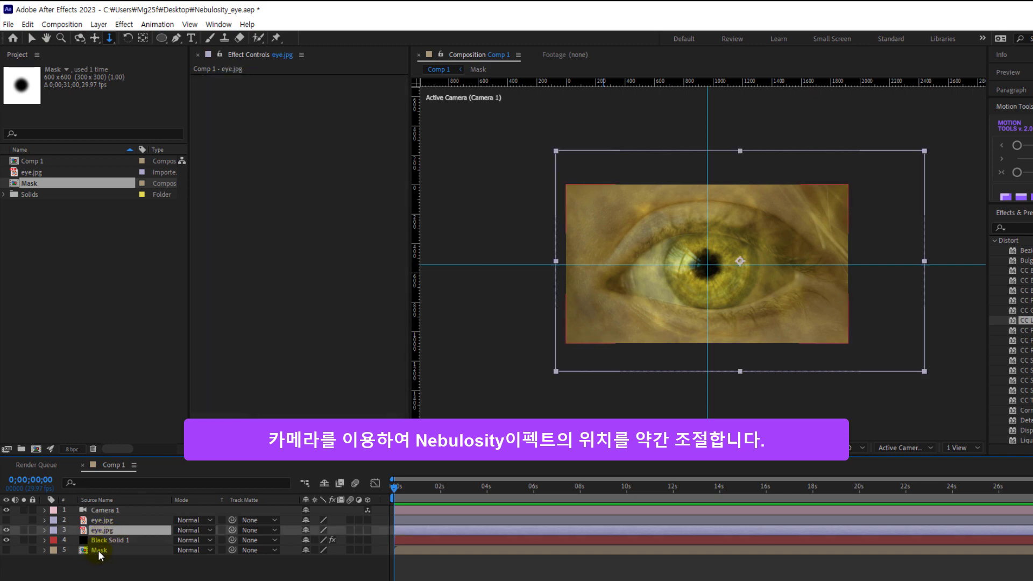
Delete the extra eye.jpg layer and set the remaining eye photo's Opacity back to 100%.
click(103, 520)
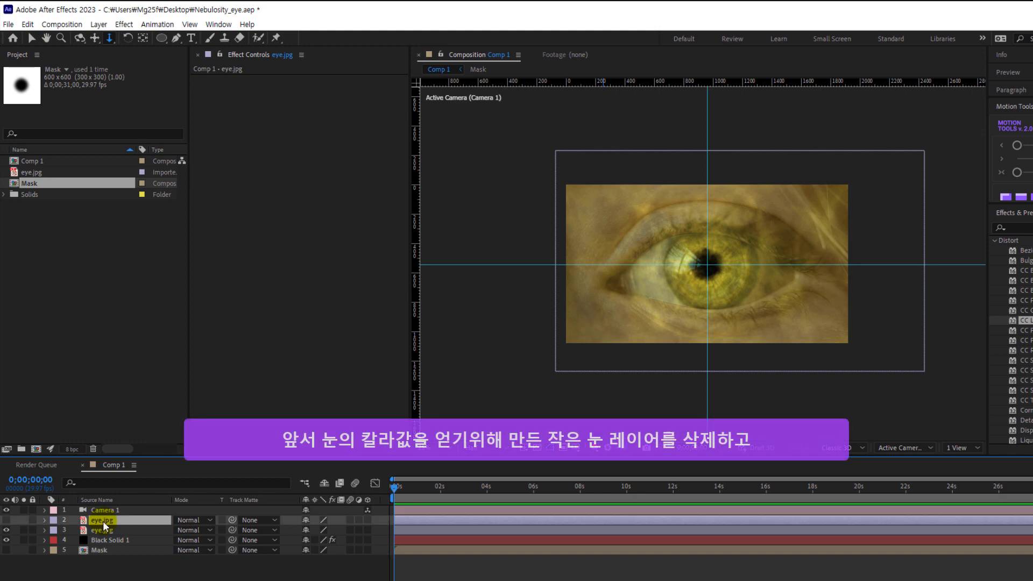
key(Delete)
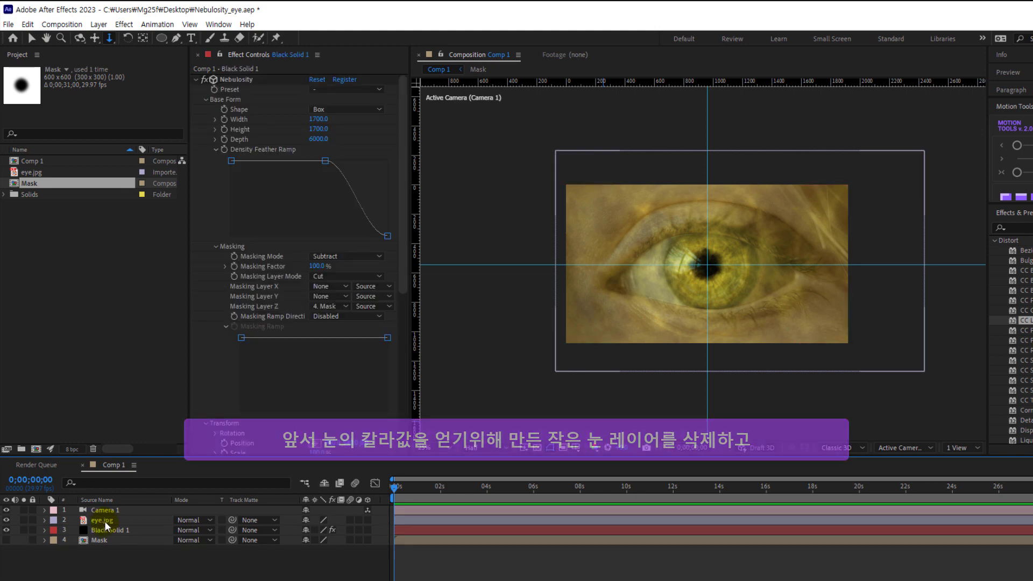
click(108, 520)
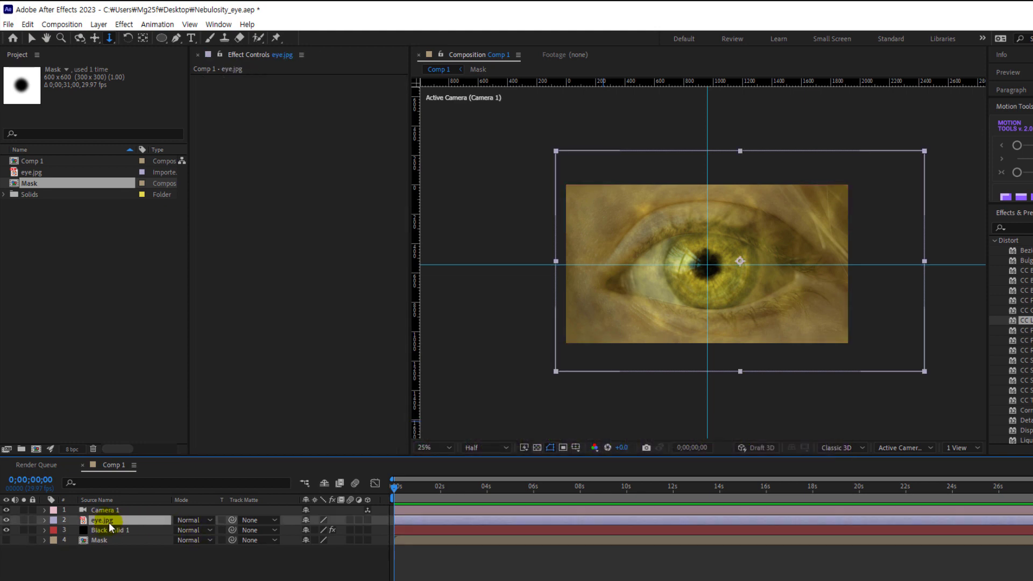
key(t)
drag(307, 530, 410, 534)
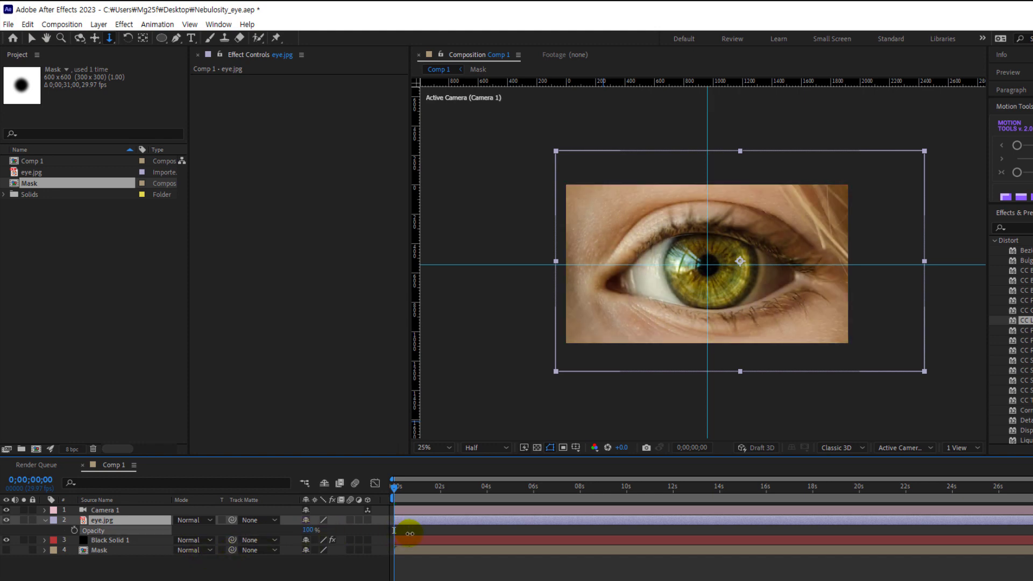
Duplicate the eye layer, undo the duplicate, and zoom the view toward the pupil.
click(107, 521)
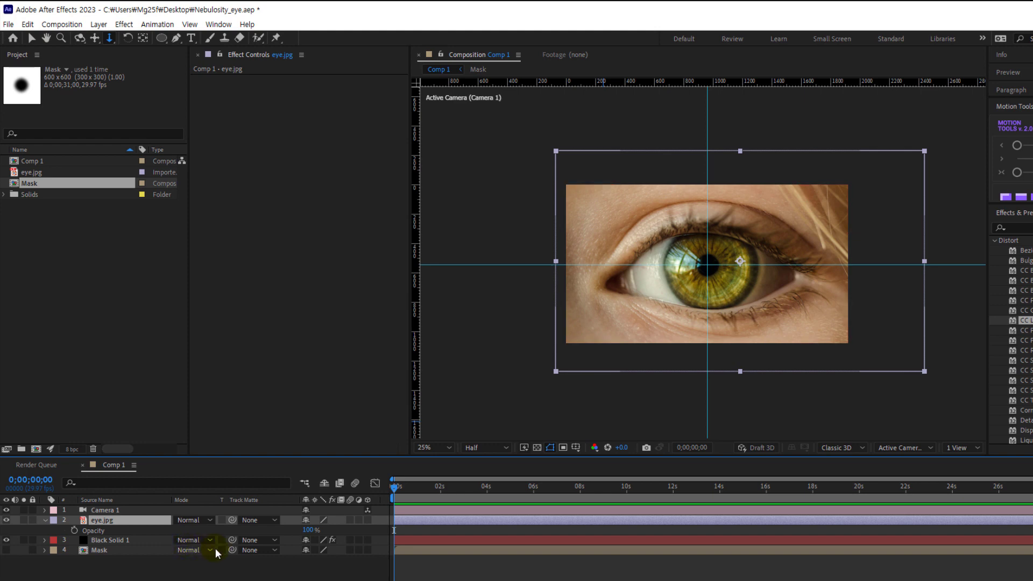
key(ctrl+d)
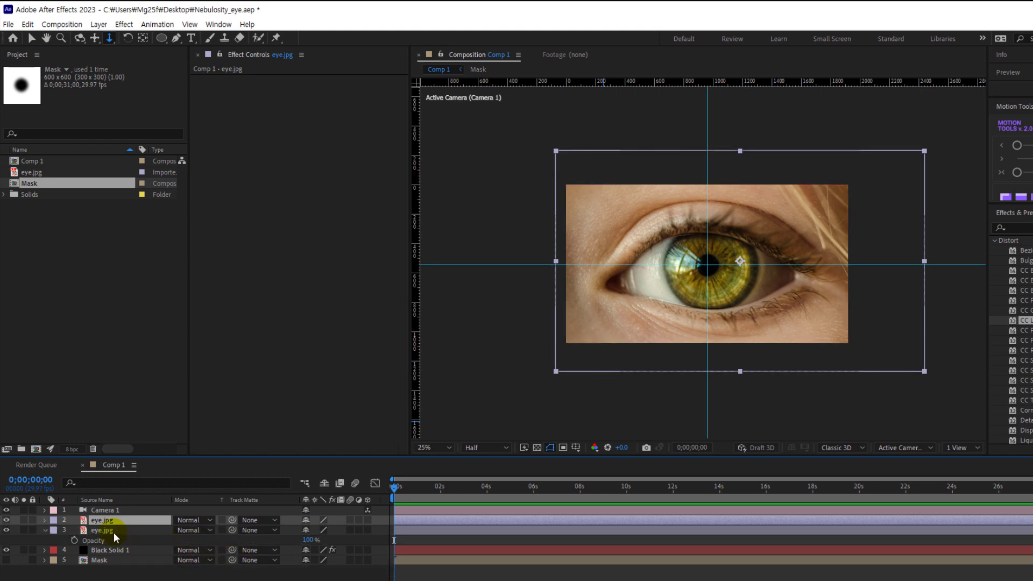
key(ctrl+z)
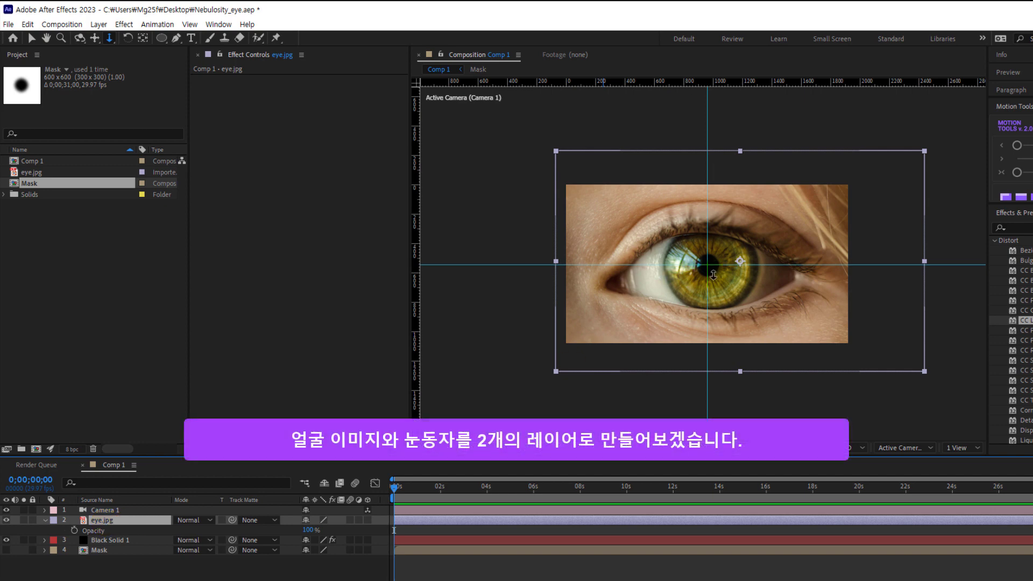
scroll(694, 264, up, 2)
Draw a circular ellipse mask around the iris on the eye.jpg layer.
click(162, 38)
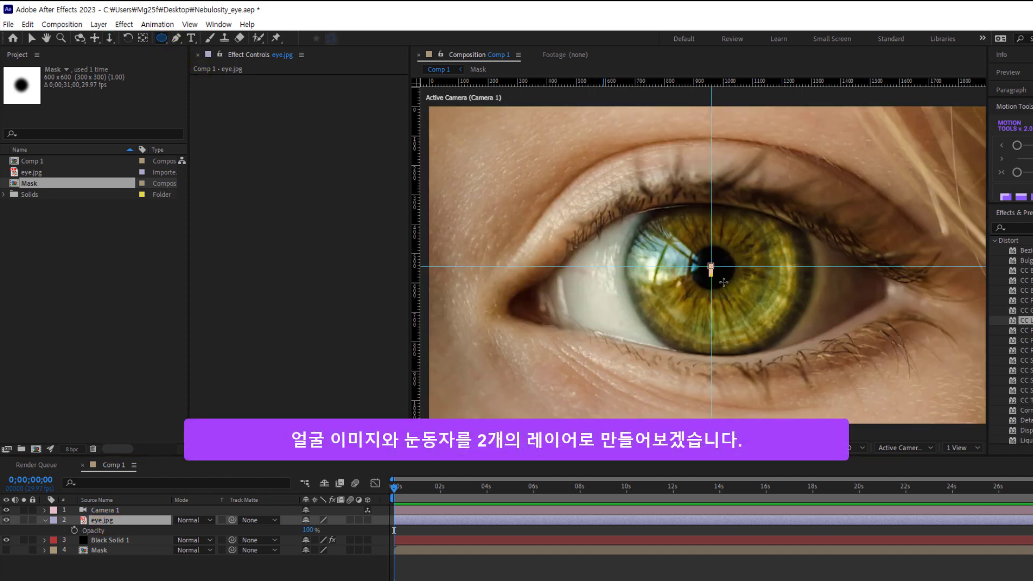
drag(711, 265, 789, 356)
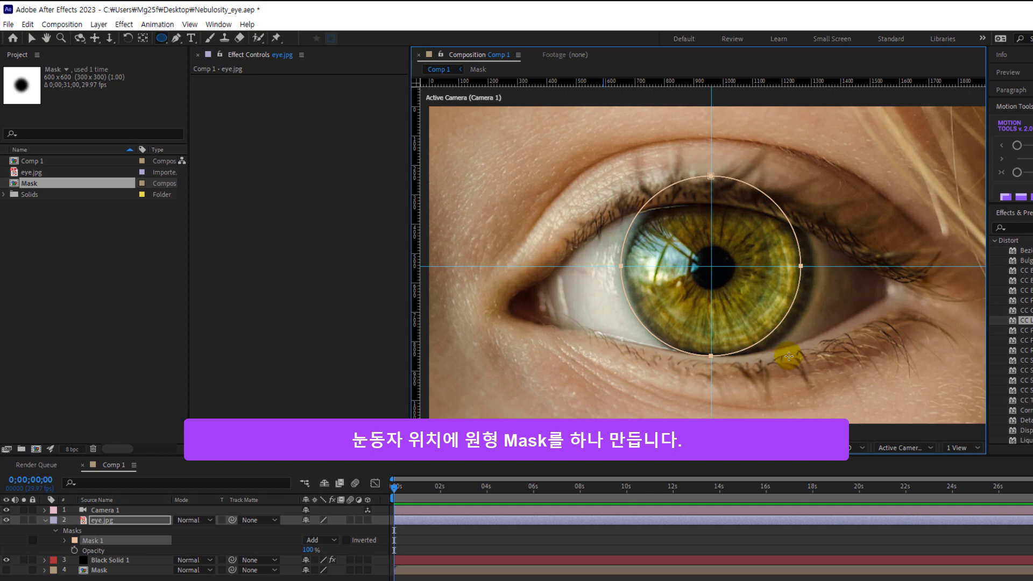
drag(789, 356, 789, 357)
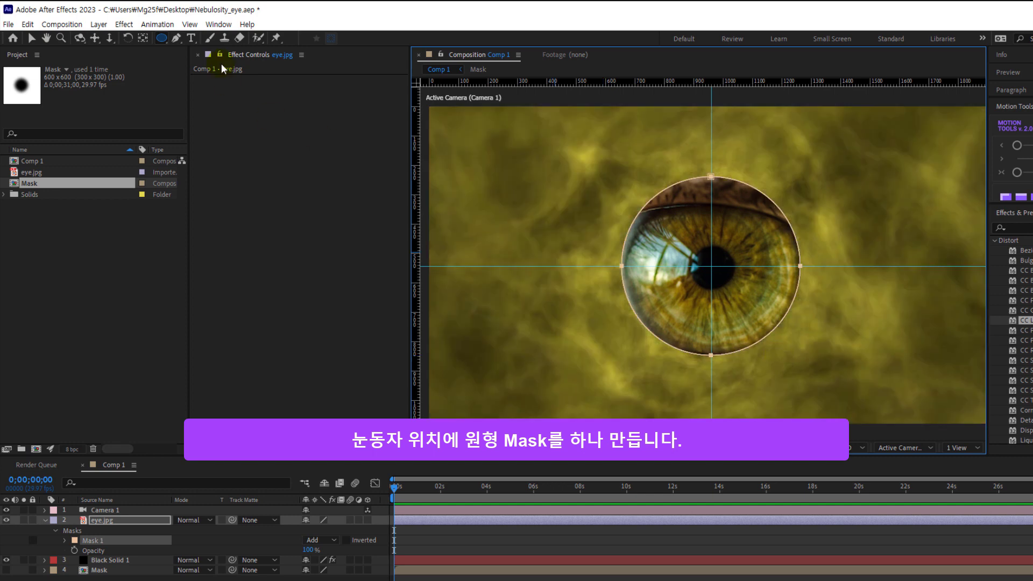
click(31, 38)
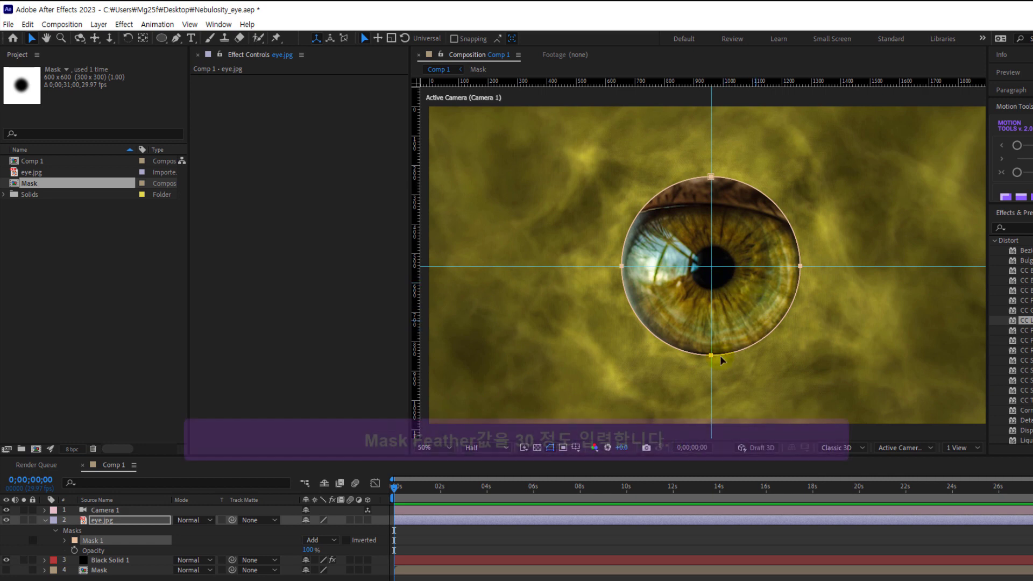
Set Mask 1's Mask Feather to 30 pixels.
click(64, 540)
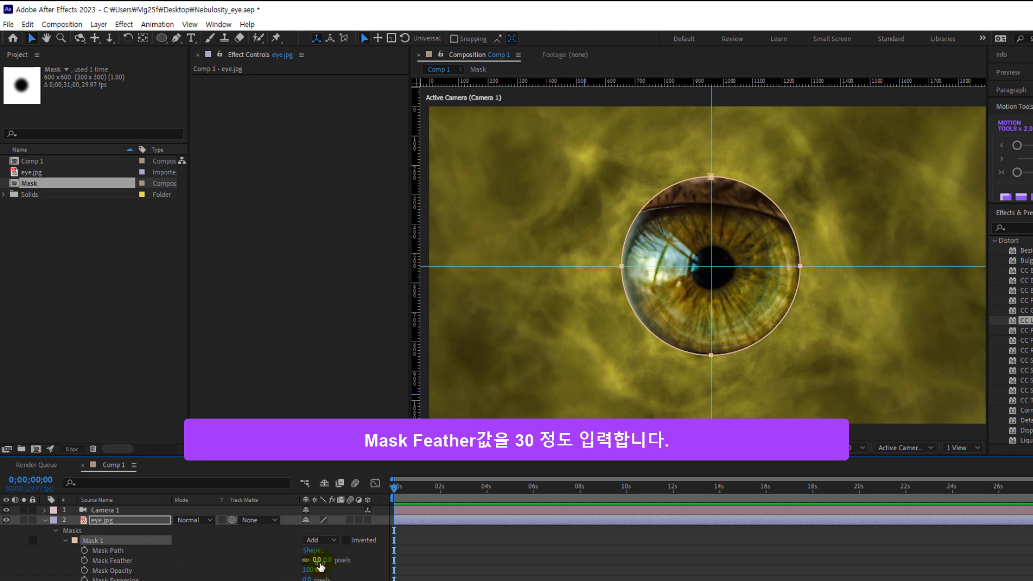
drag(321, 560, 361, 560)
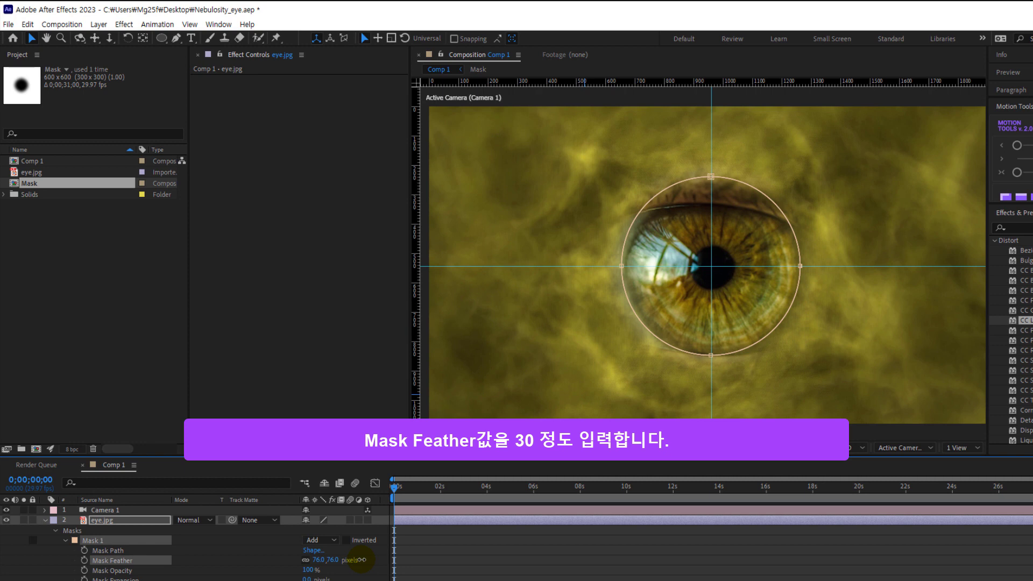
click(319, 560)
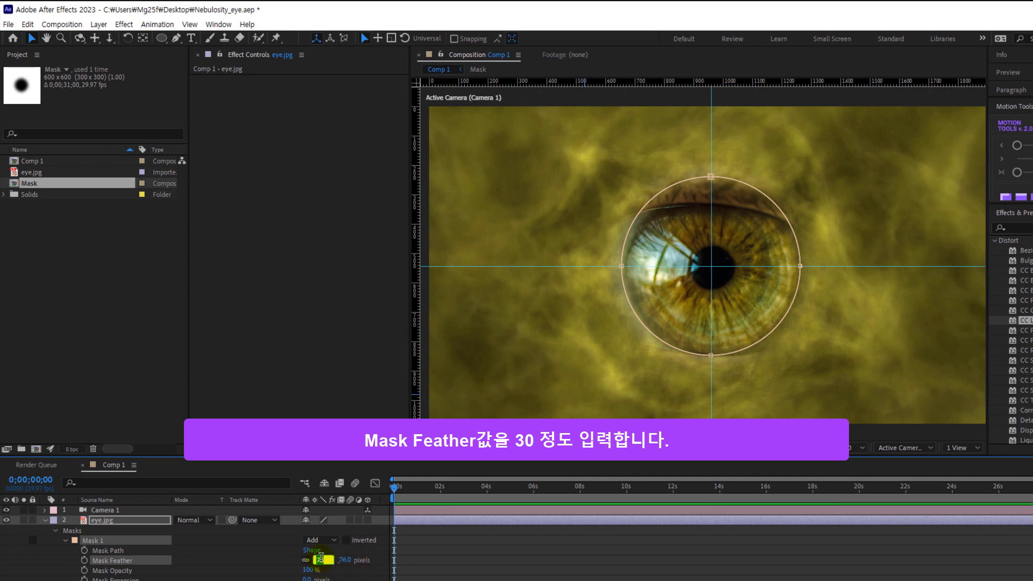
text(30)
key(Return)
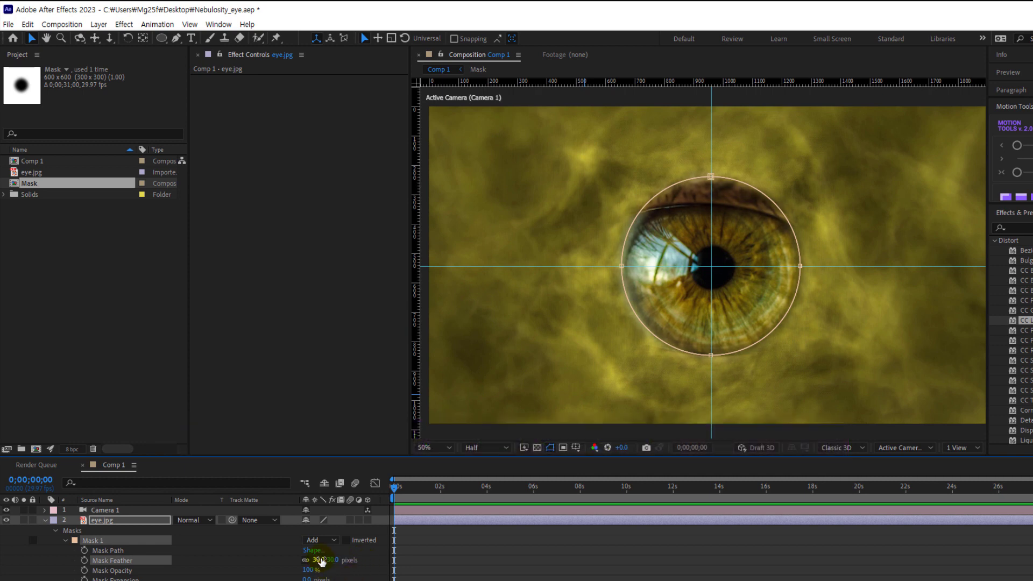
click(442, 562)
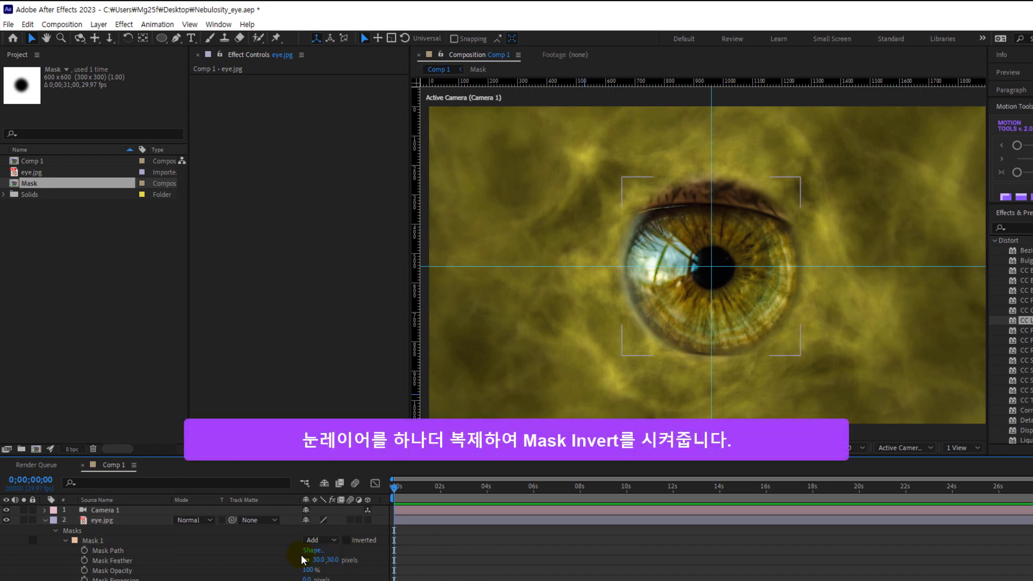
Duplicate the masked eye.jpg layer and reveal both layers' mask settings.
click(45, 519)
click(103, 521)
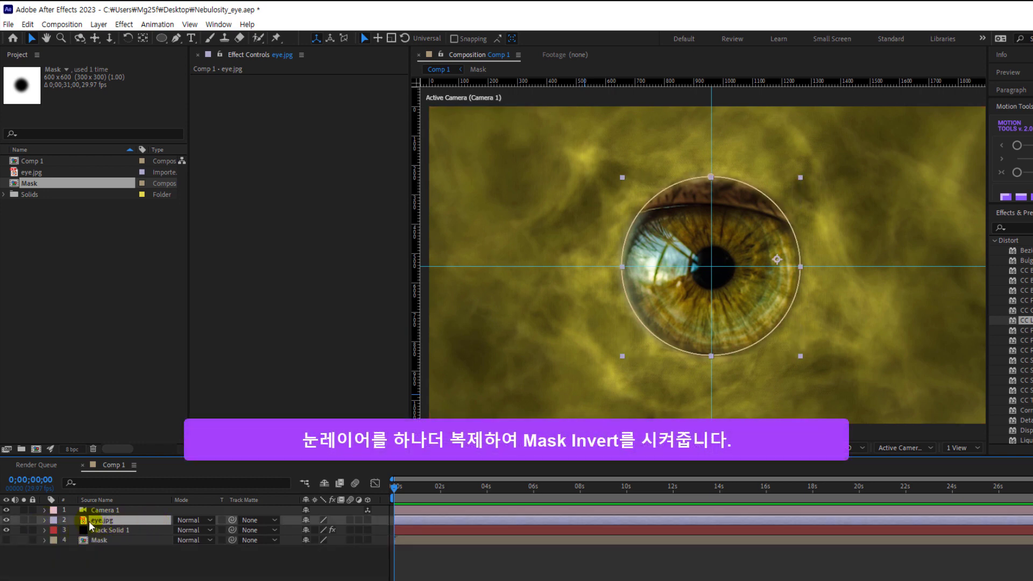
key(ctrl+d)
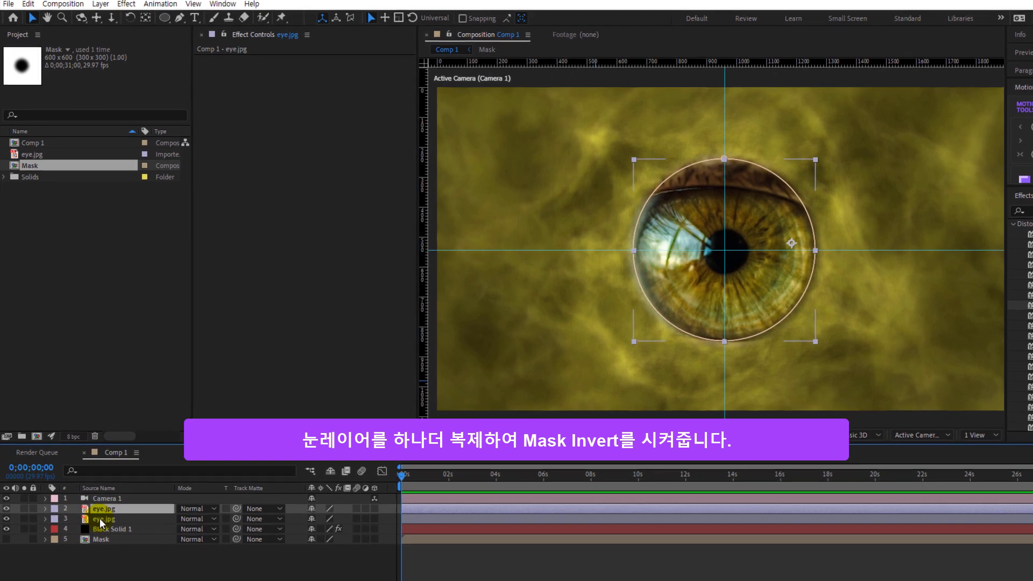
key(m)
click(105, 552)
key(m)
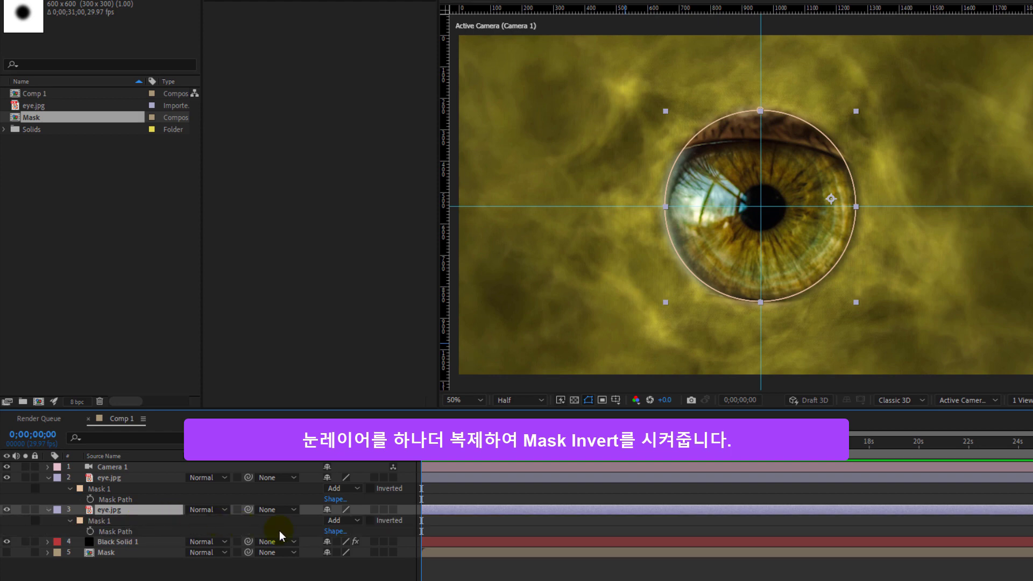
Invert the lower copy's mask, toggling layer 2 to check the outer eye.
click(370, 521)
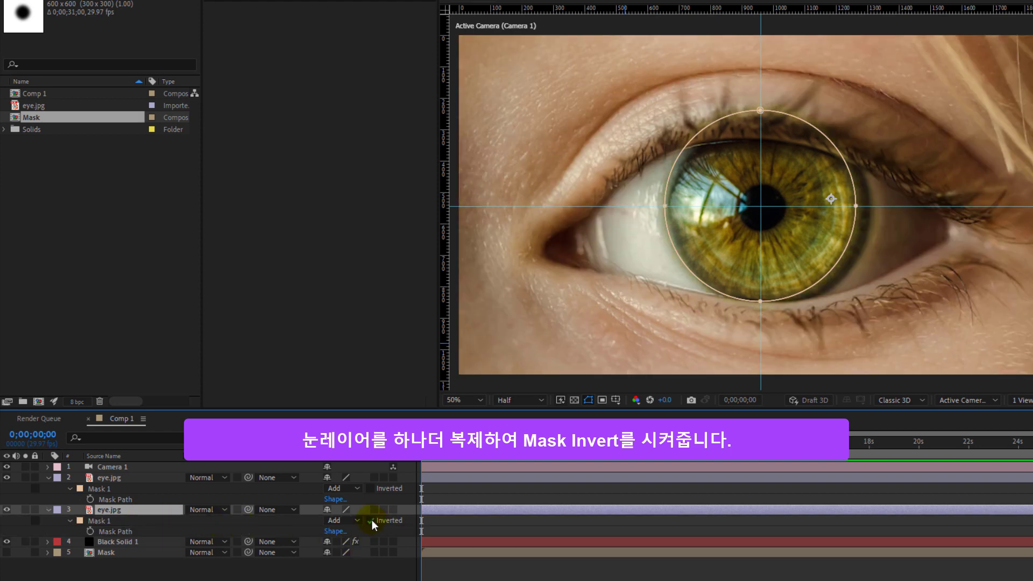
click(300, 572)
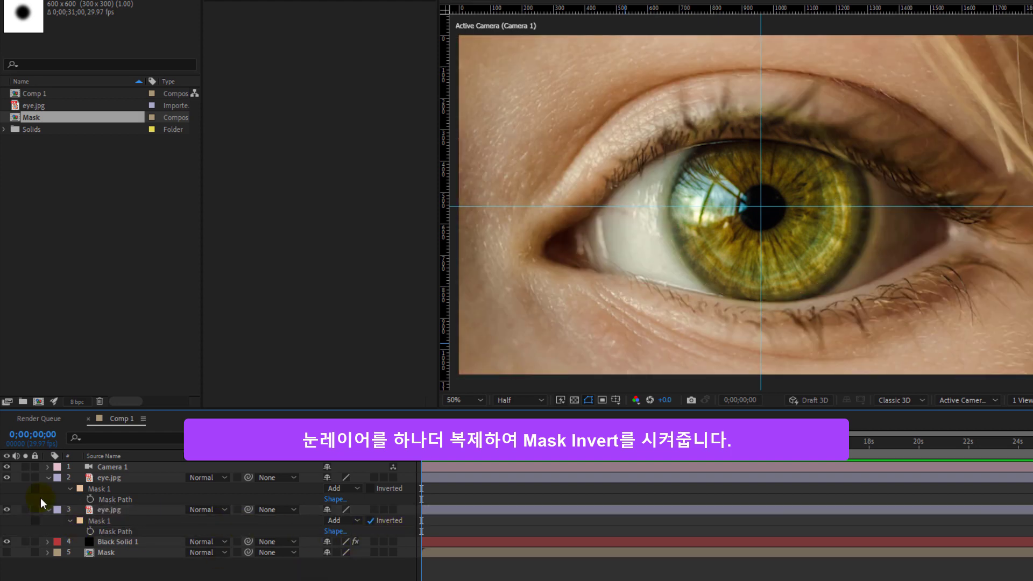
click(8, 477)
click(8, 476)
click(324, 567)
Collapse both eye layers' mask settings and expand Camera 1's properties.
click(108, 477)
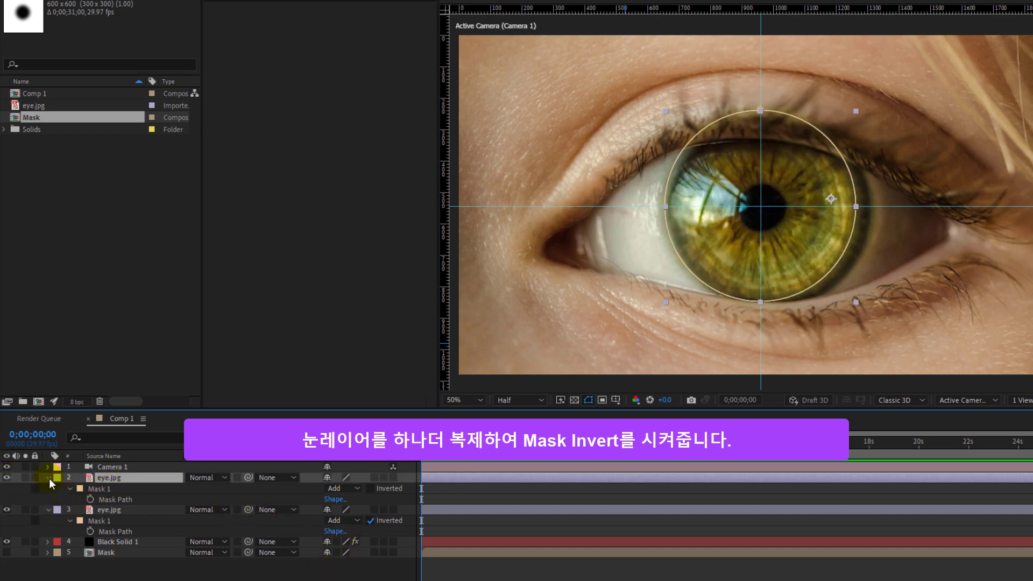
click(49, 479)
click(48, 488)
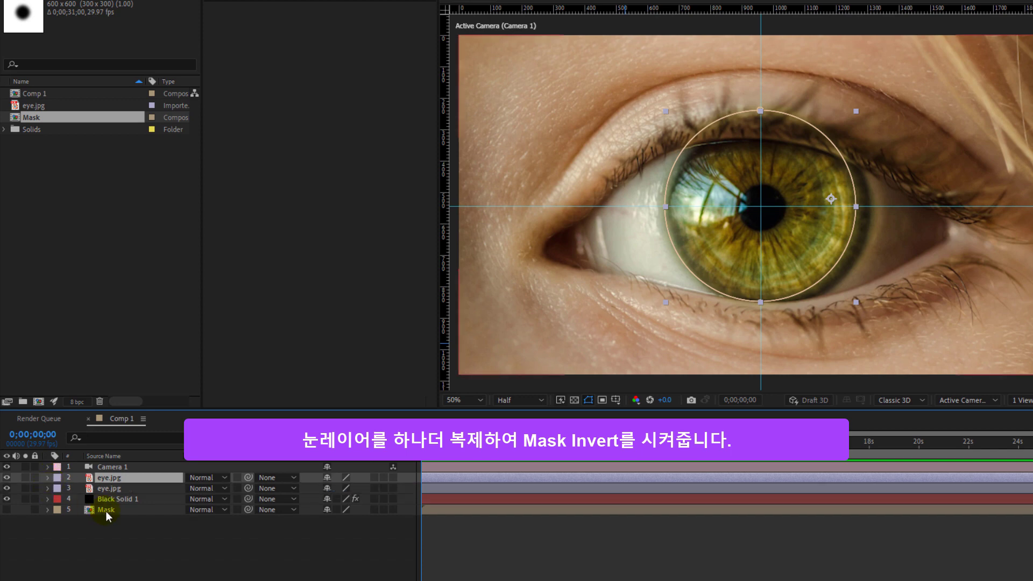
click(145, 519)
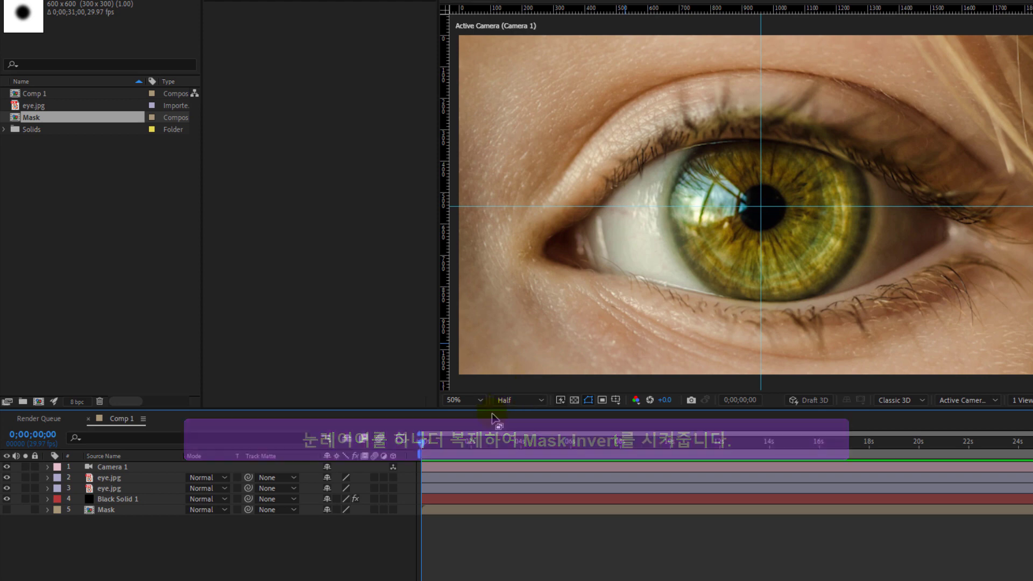
click(49, 467)
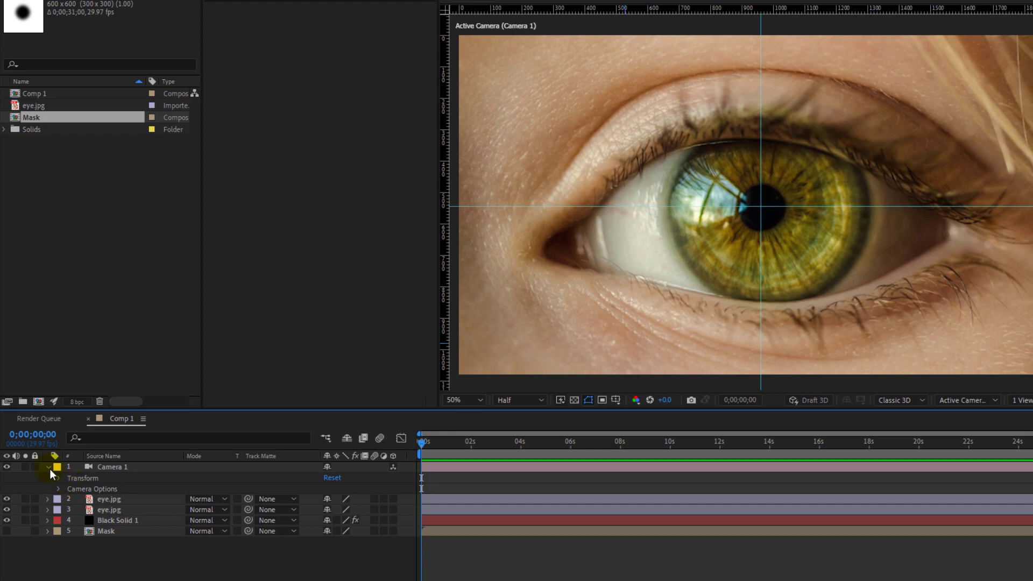
Make both eye.jpg layers 3D and zoom the view out to 25%.
click(49, 467)
click(108, 478)
shift+click(157, 488)
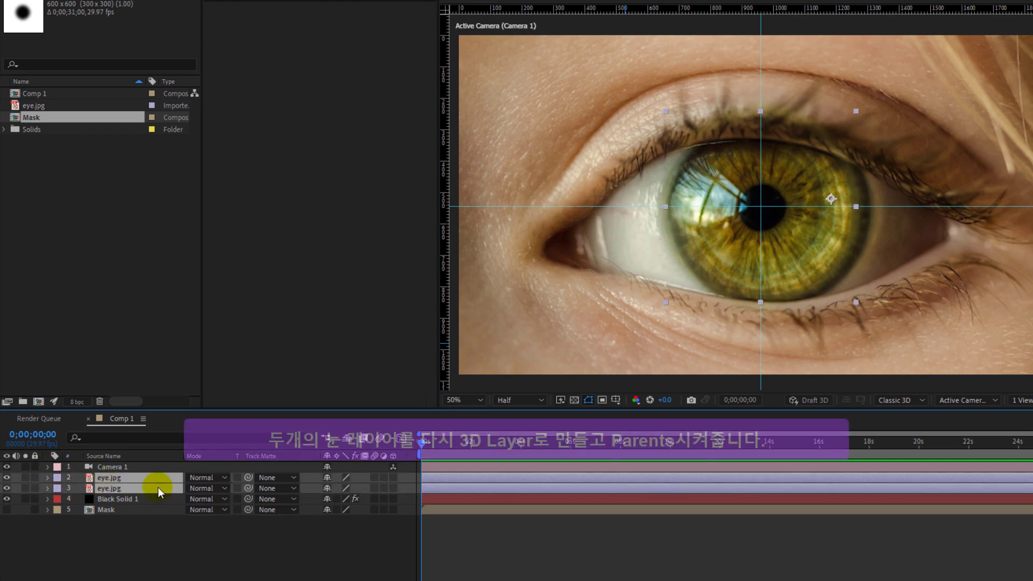
click(393, 477)
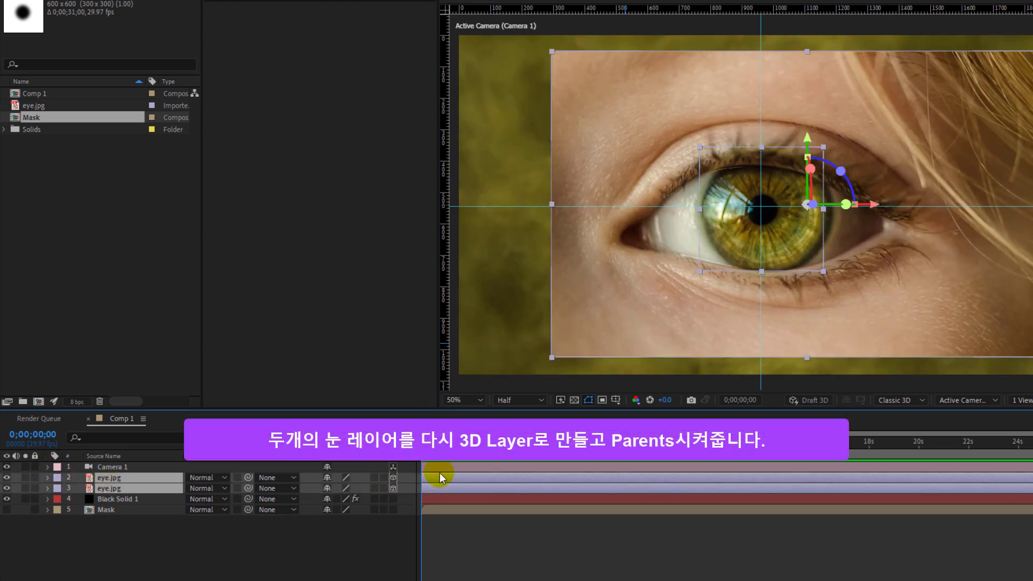
key(comma)
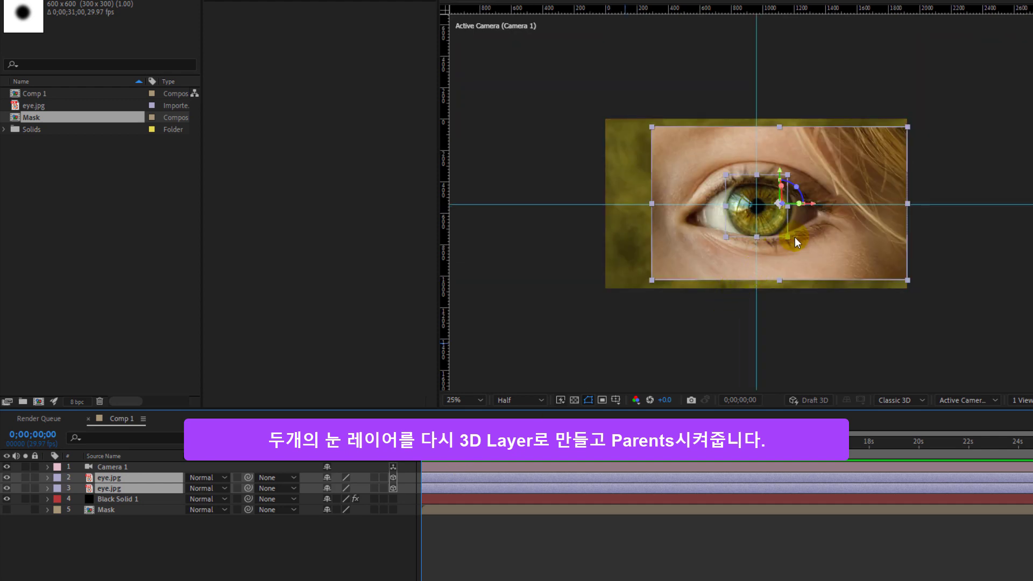
click(128, 530)
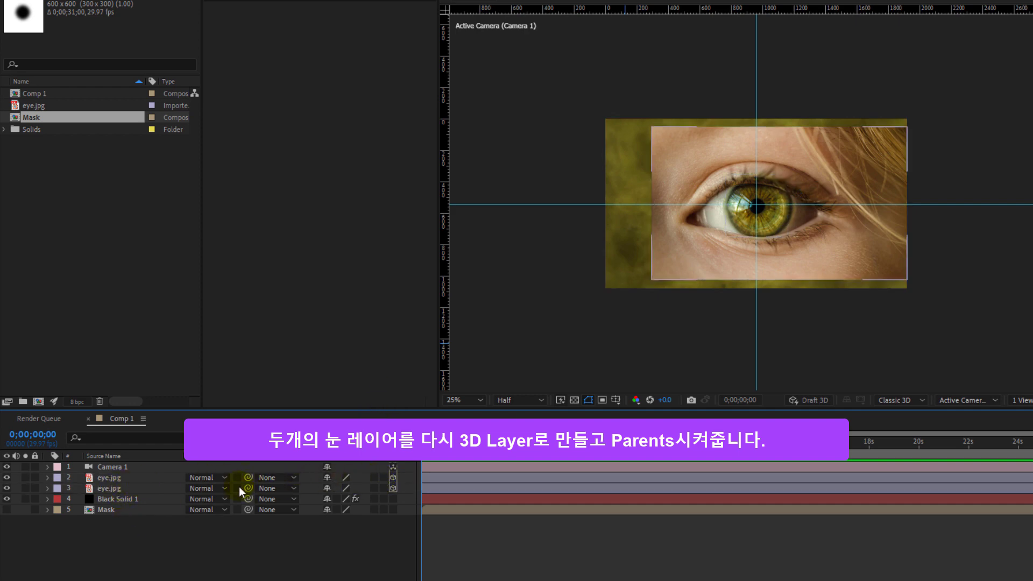
Show the Parent column and parent layer 2 eye.jpg to layer 3 eye.jpg.
click(112, 477)
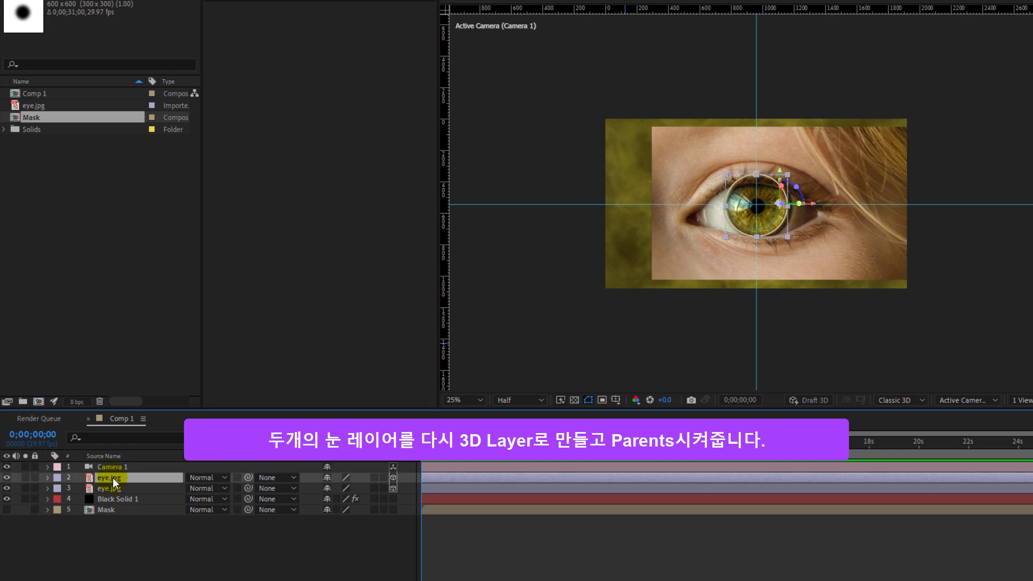
right_click(217, 462)
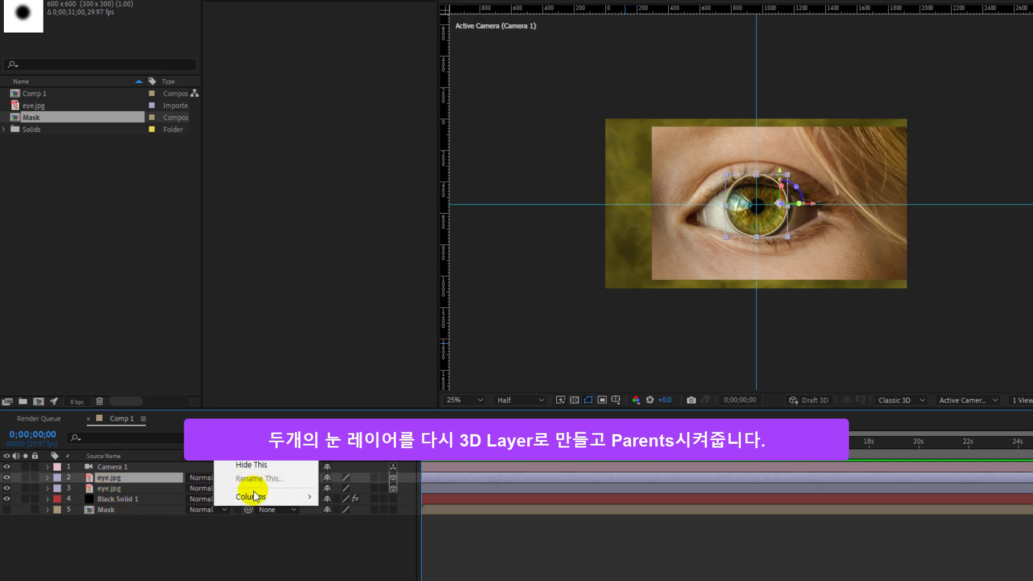
mouse_move(254, 496)
click(358, 579)
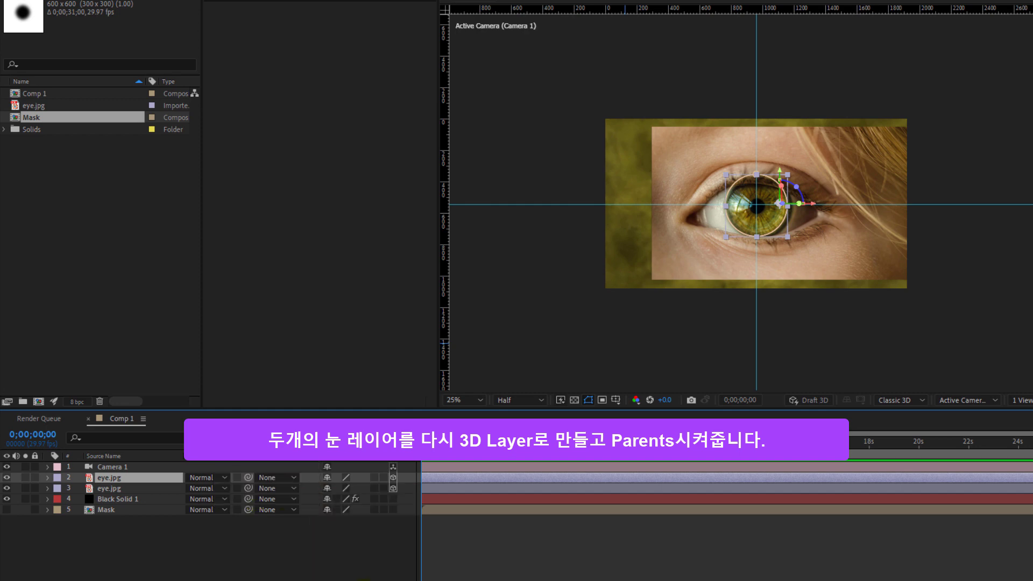
click(409, 527)
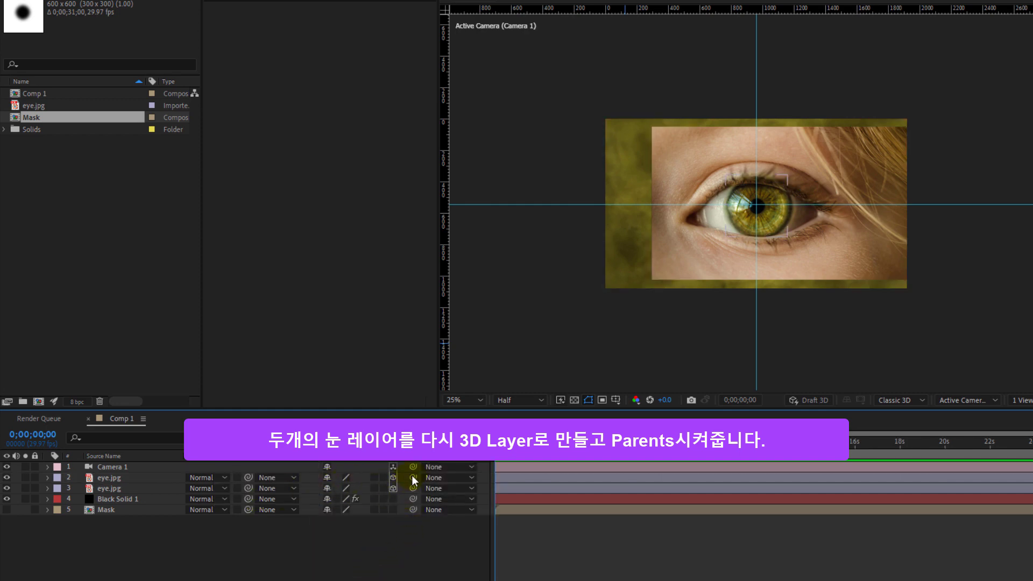
drag(412, 477, 120, 486)
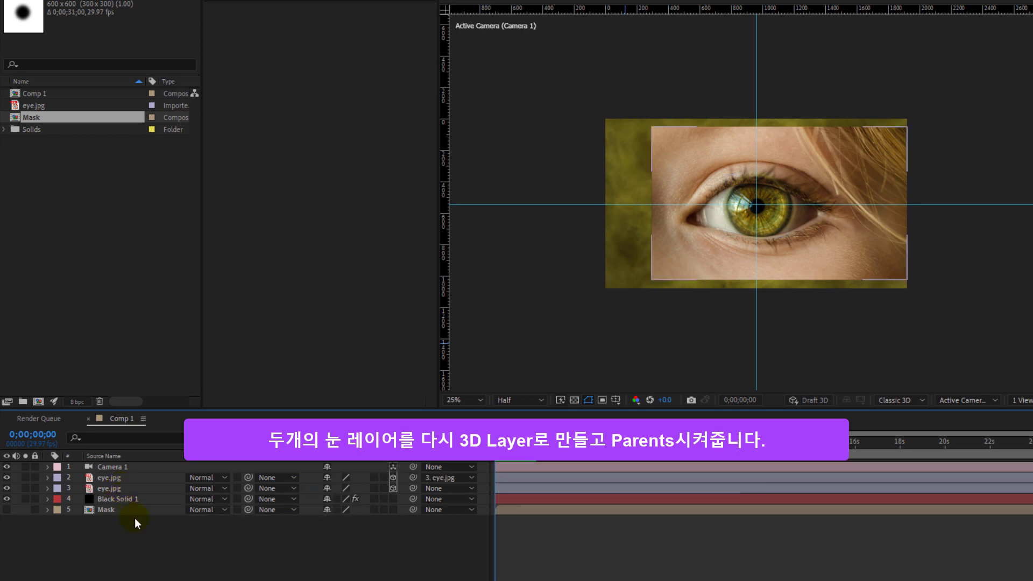
Scale layer 3 eye.jpg slightly larger and nudge it until both irises align.
click(117, 486)
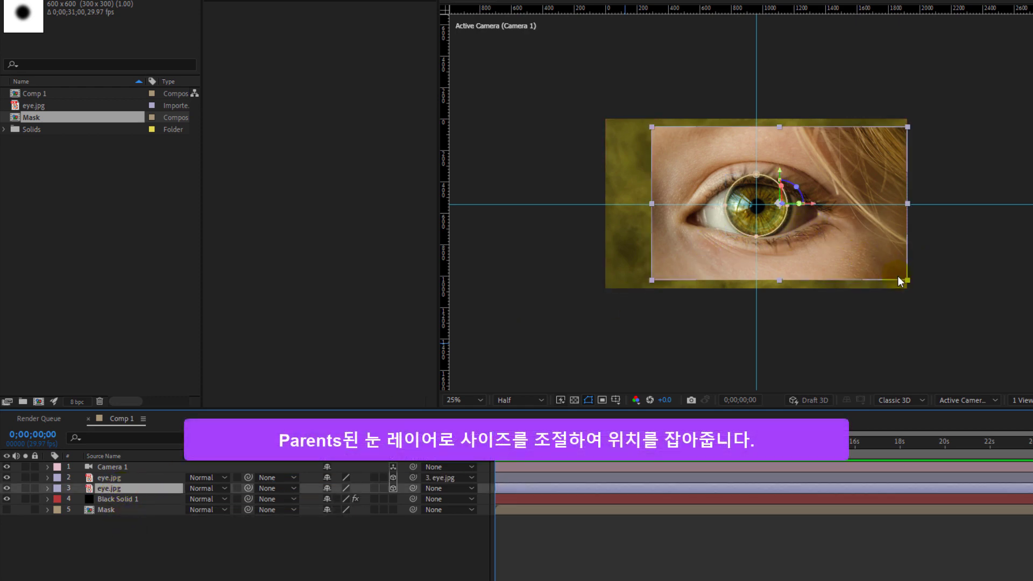
drag(907, 280, 938, 312)
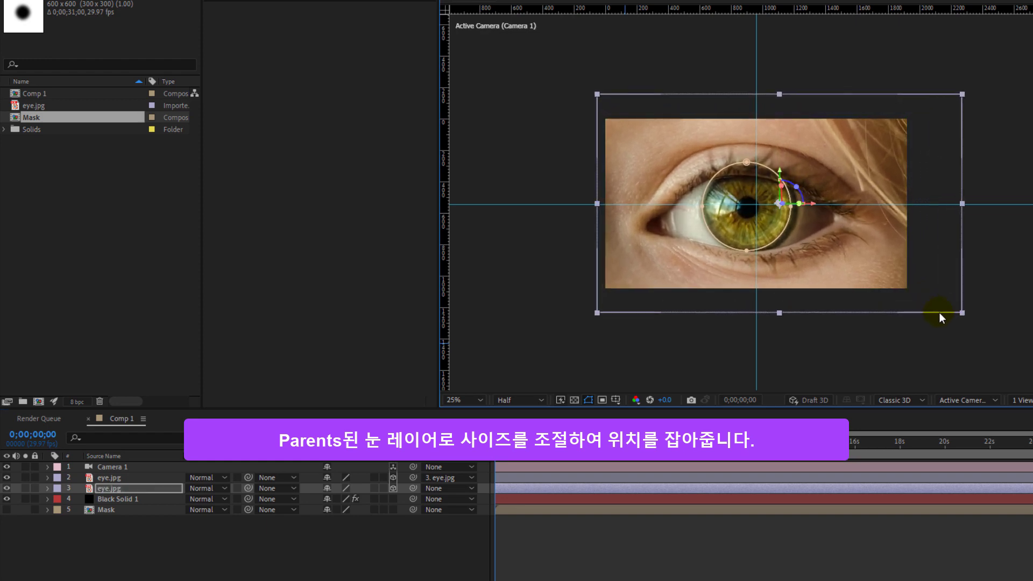
drag(932, 270, 939, 268)
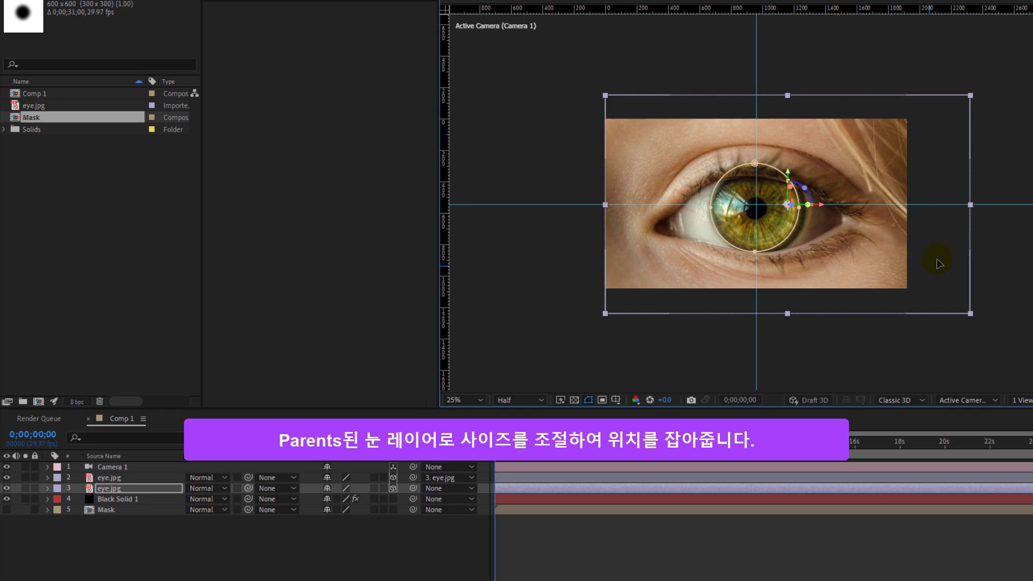
drag(937, 263, 937, 259)
key(Down)
key(Down)
key(Down)
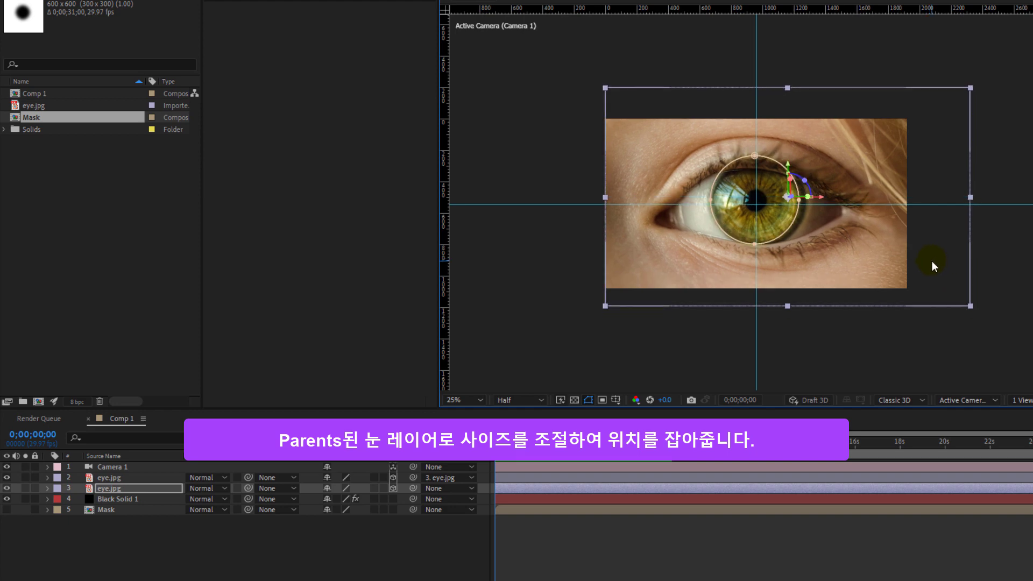
key(Down)
key(Down)
key(Down)
key(Down)
key(Down)
key(Down)
key(Down)
key(Down)
key(Down)
key(Down)
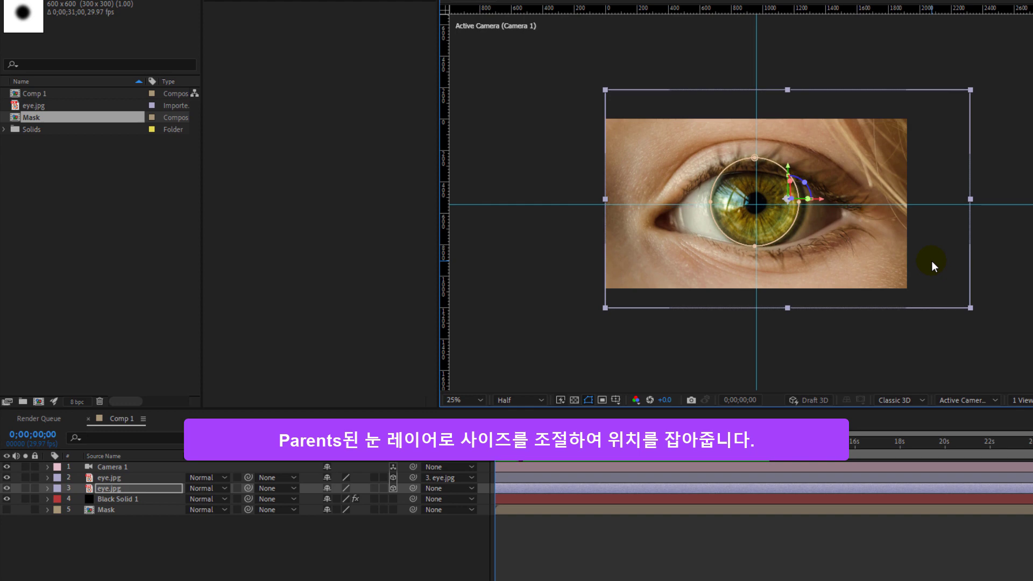
drag(971, 308, 975, 312)
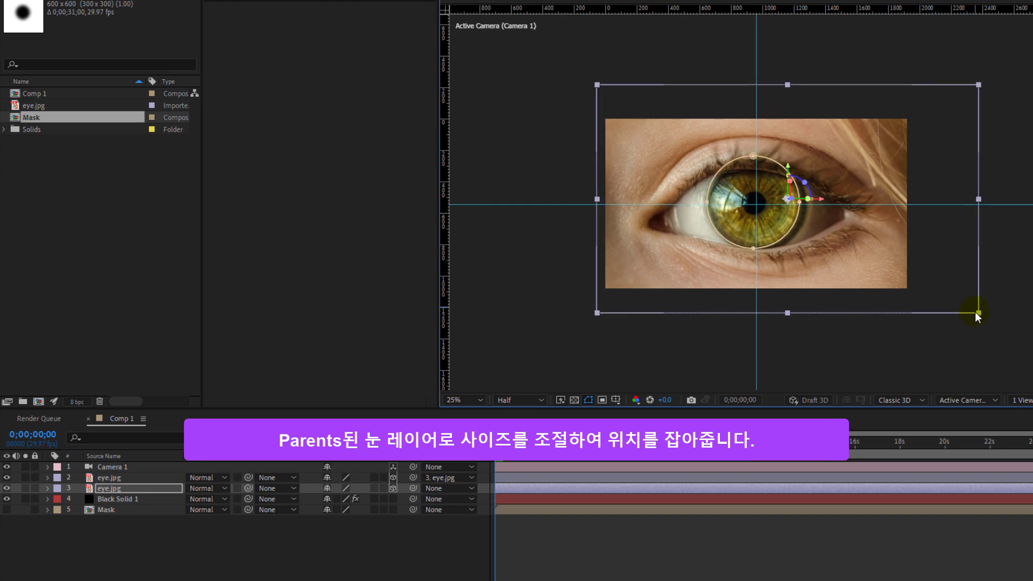
key(Right)
key(Right)
key(Right)
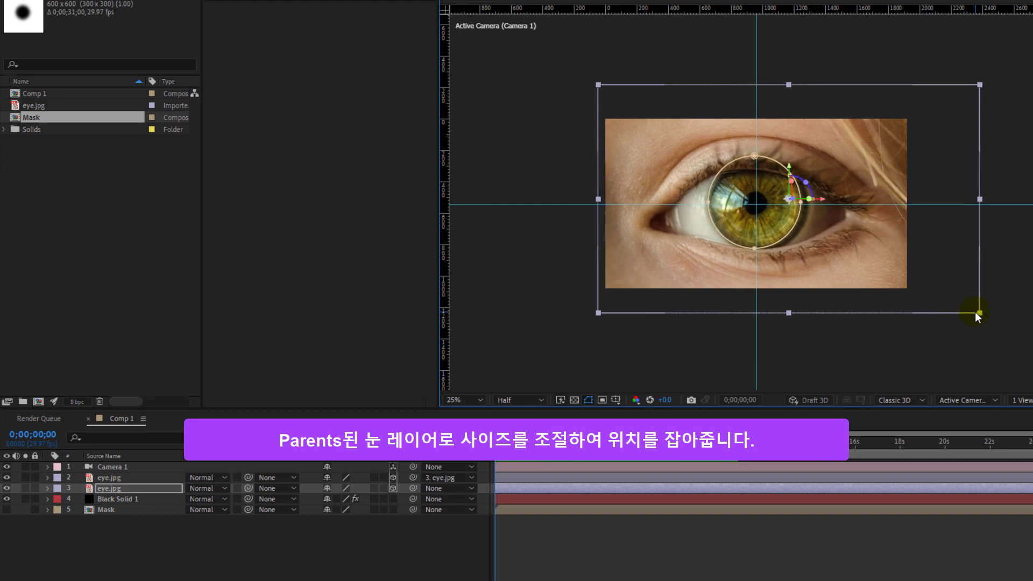
key(Right)
key(Right)
key(Down)
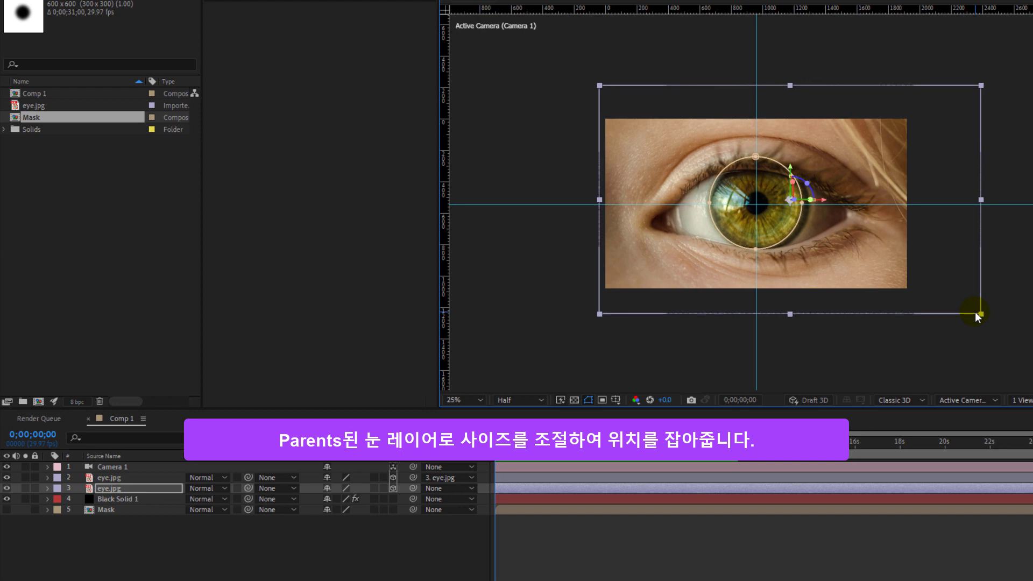
key(Down)
key(Down)
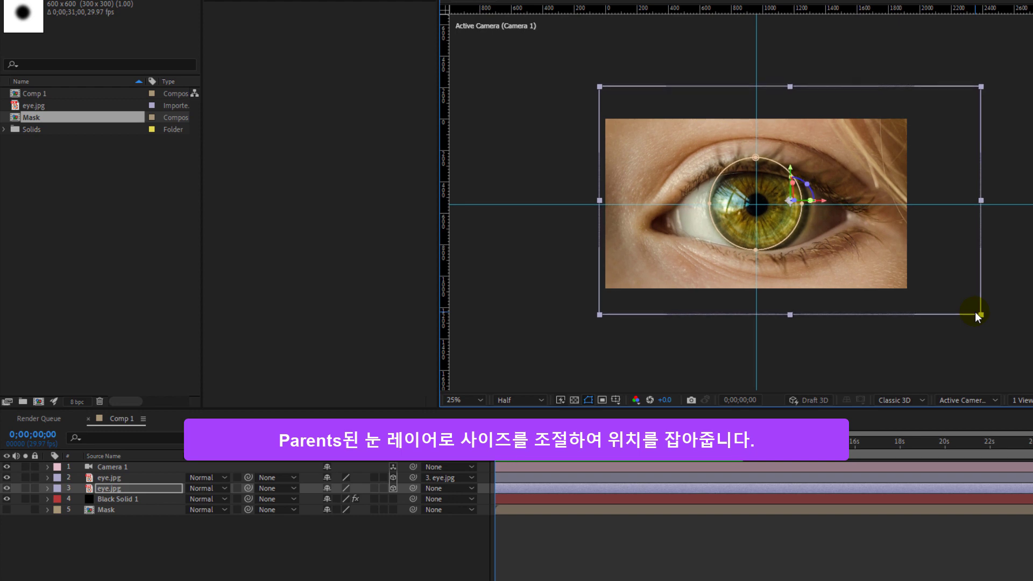
key(Left)
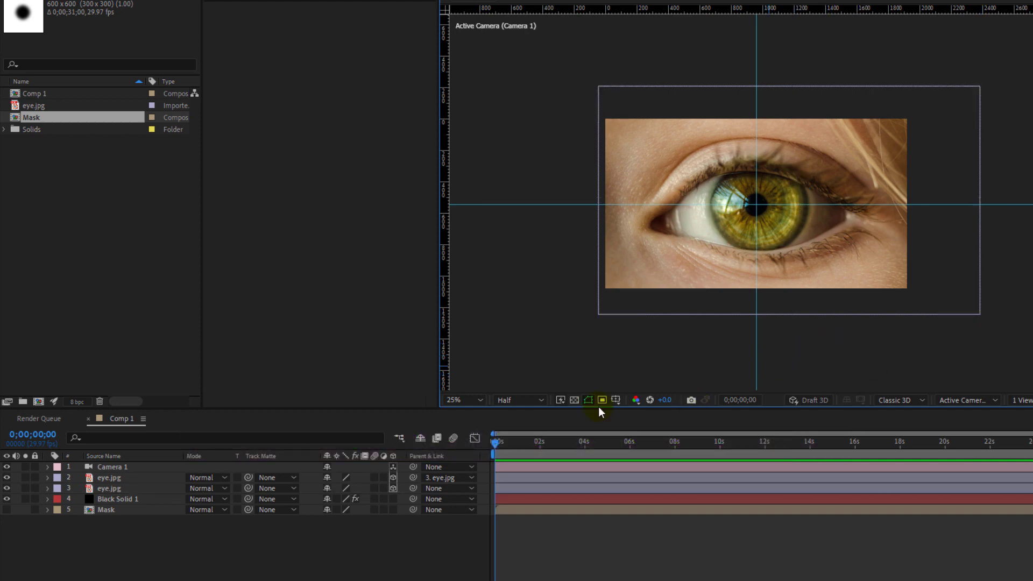
Hide and re-show the top eye.jpg layer to check that both eye layers line up.
key(F2)
click(8, 477)
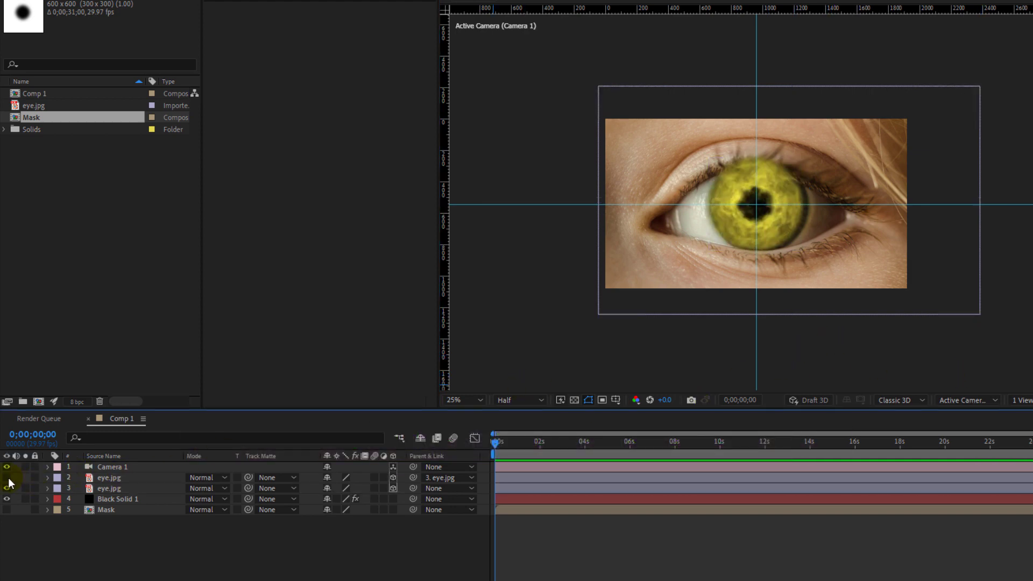
click(8, 478)
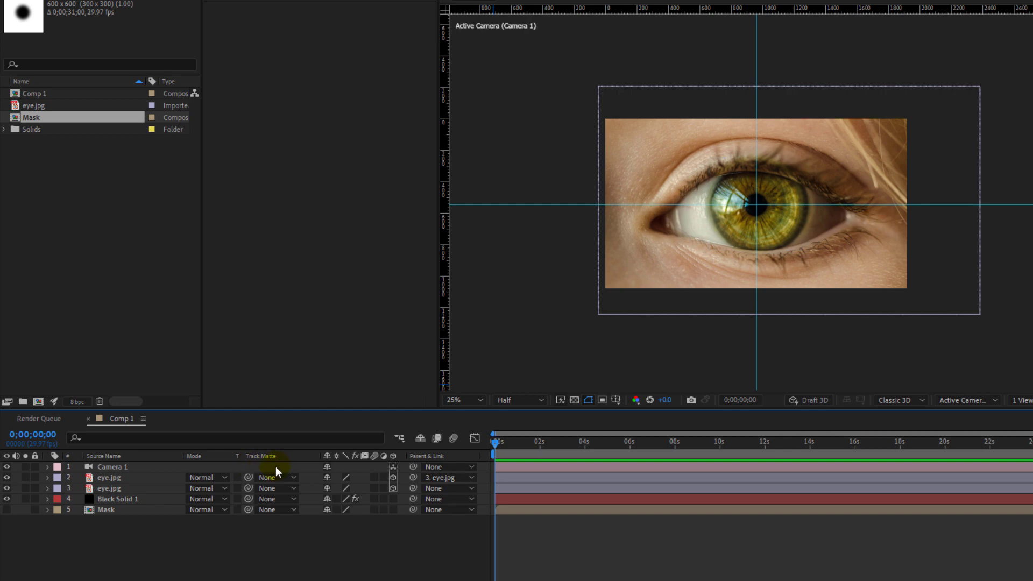
Select the Camera 1 layer in the timeline.
click(115, 467)
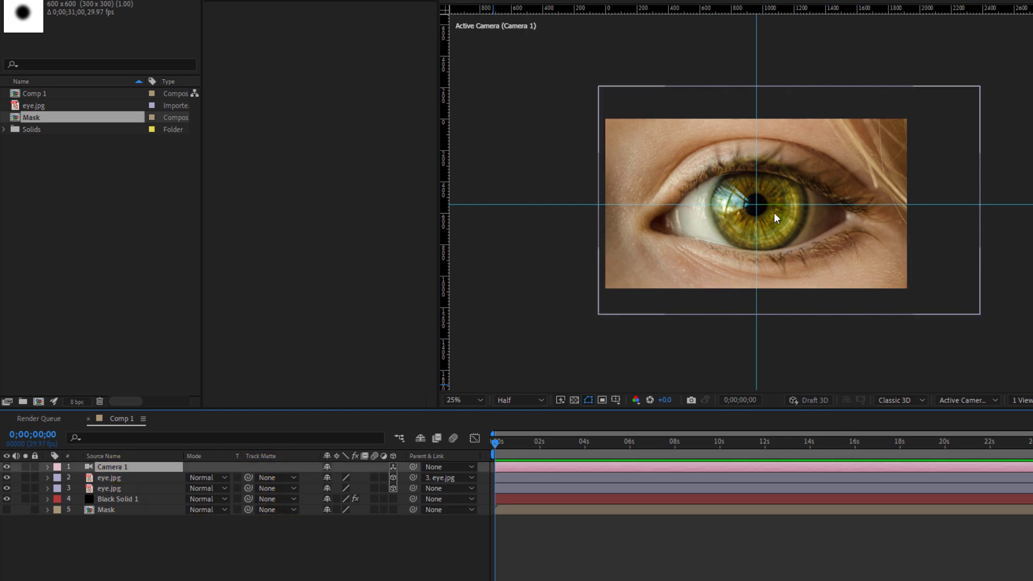
scroll(774, 212, up, 2)
scroll(769, 224, down, 2)
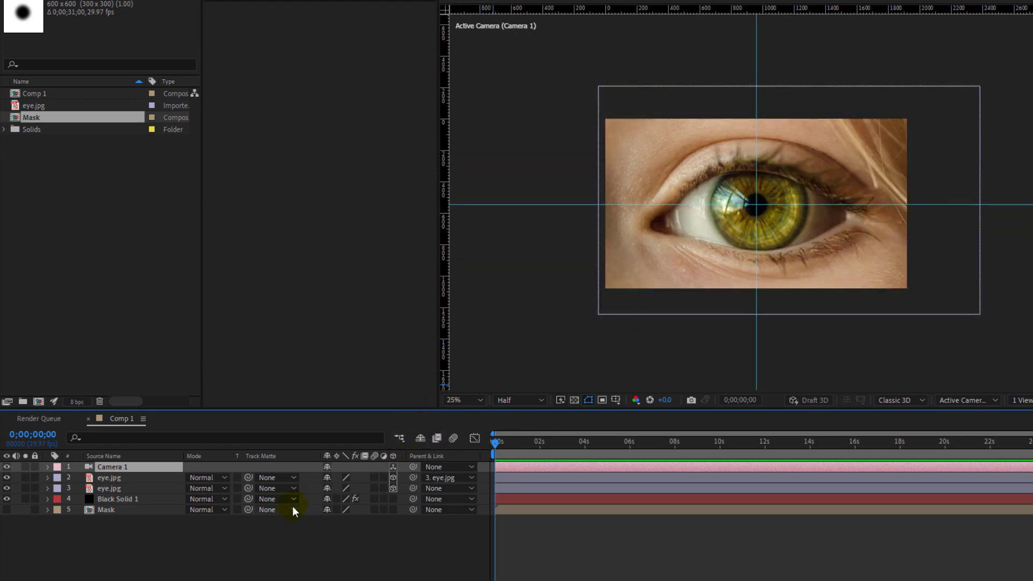
Set Point of Interest and Position keyframes on Camera 1 at 0 seconds.
click(48, 466)
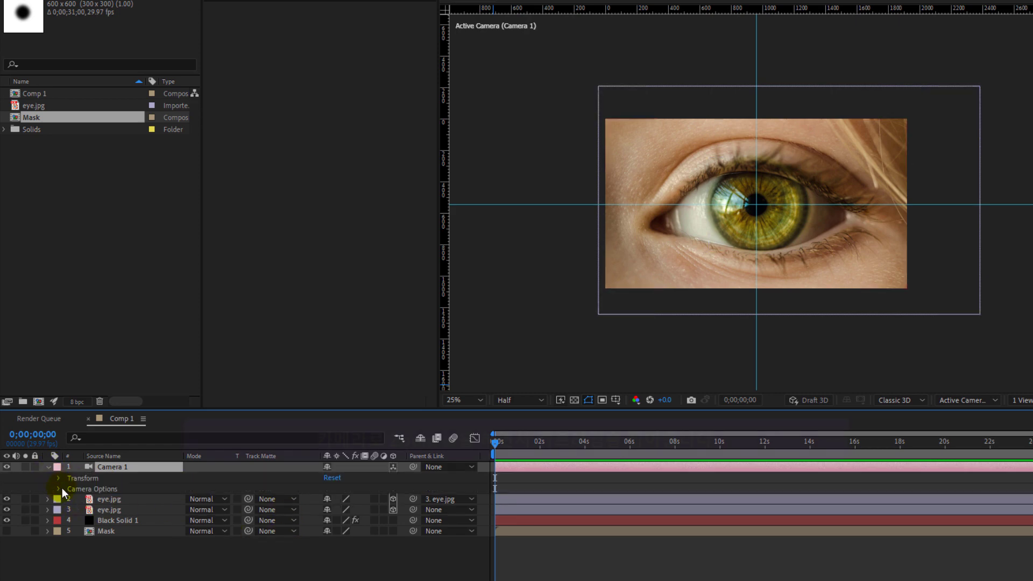
click(59, 478)
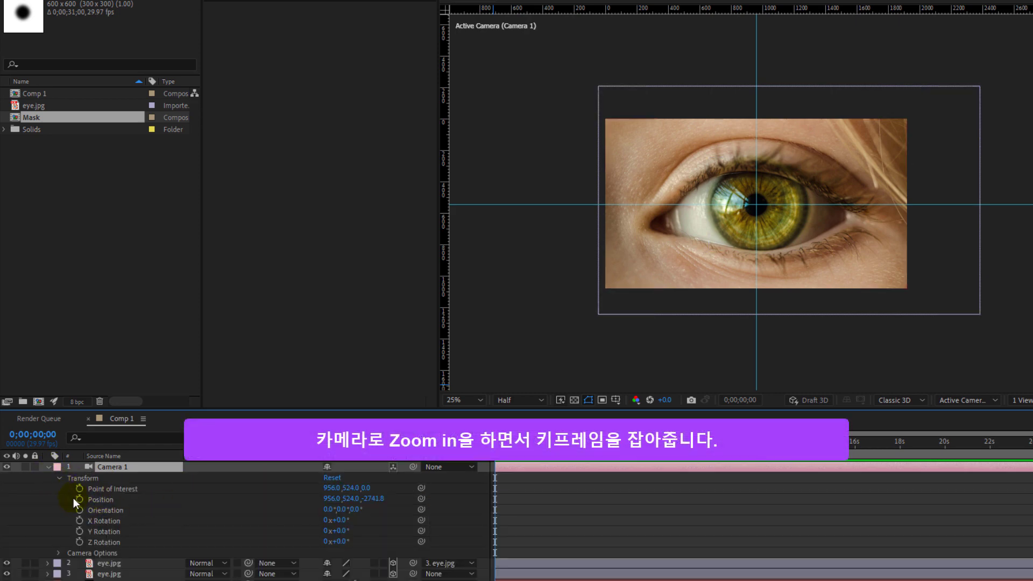
click(79, 488)
click(78, 498)
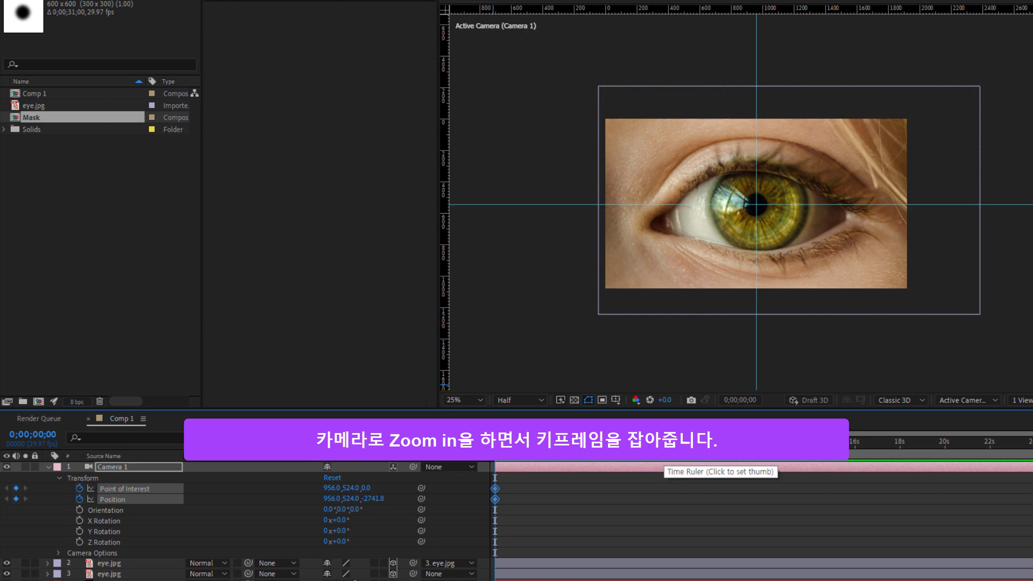
Move the current time to 0;00;03;00.
click(629, 464)
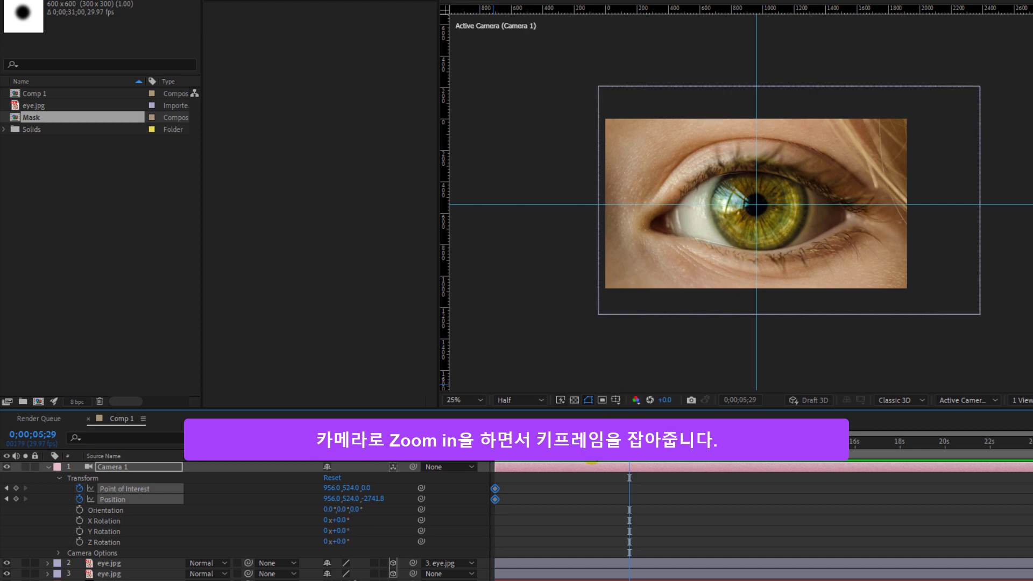
key(equal)
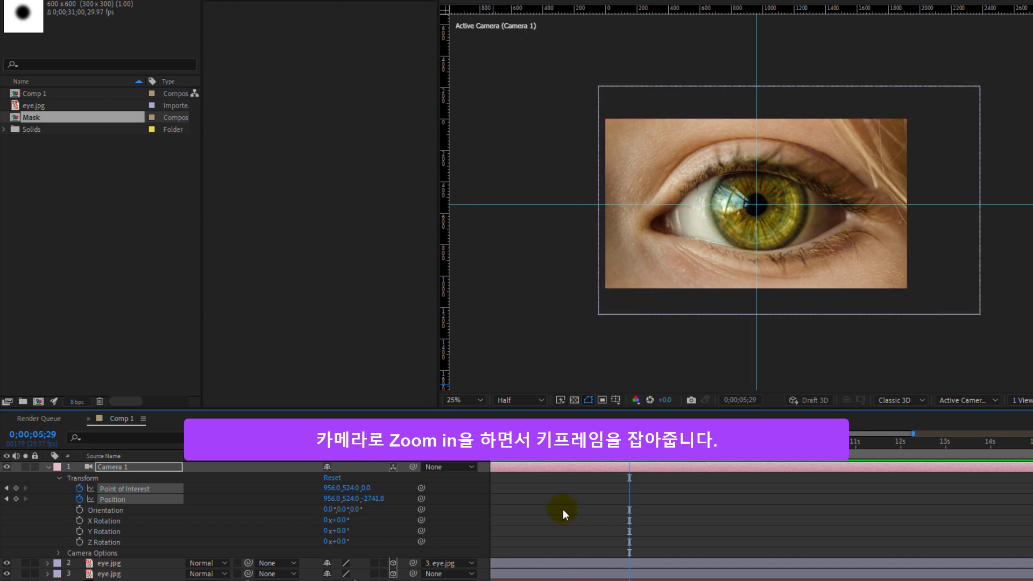
drag(630, 452, 492, 452)
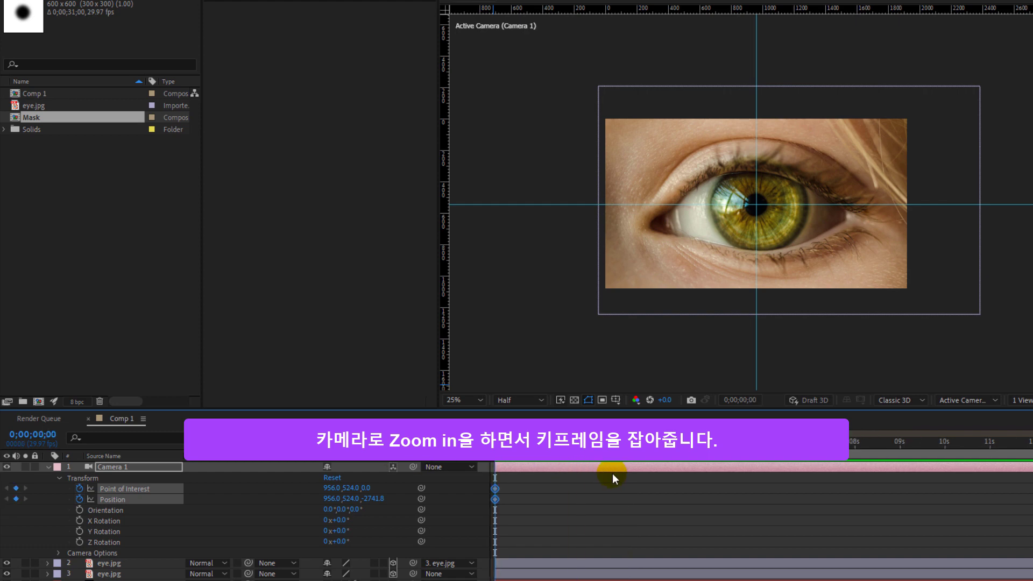
click(630, 452)
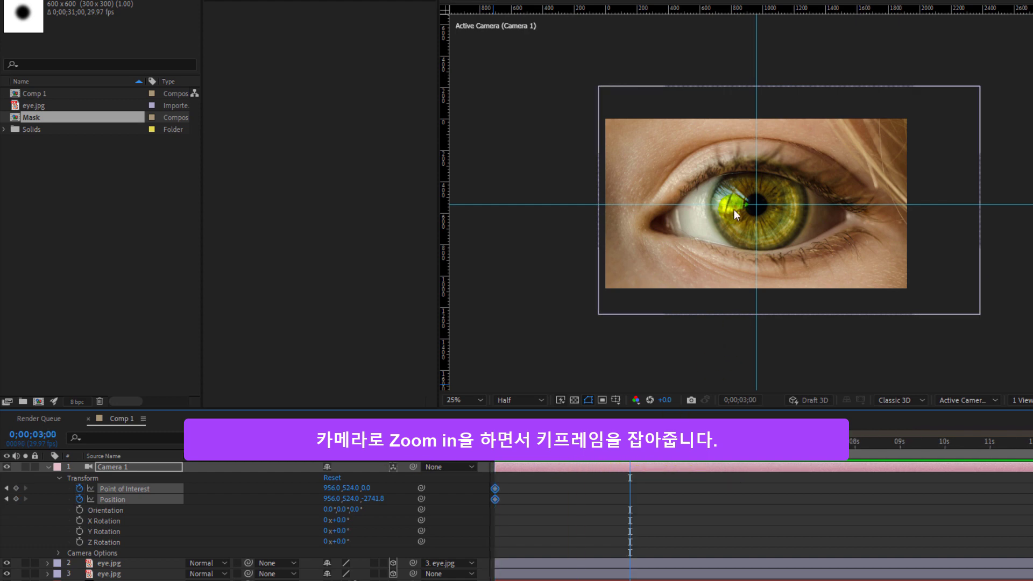
key(c)
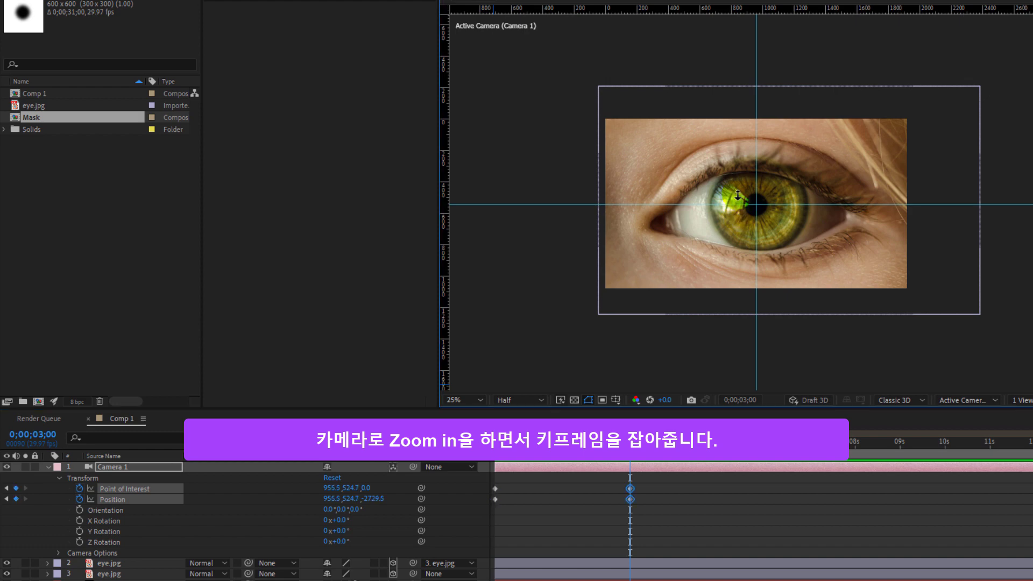
Dolly Camera 1 into the pupil and centre it at 3 seconds, then preview.
mouse_move(744, 199)
mouse_down()
mouse_move(743, 85)
mouse_move(734, 148)
mouse_move(750, 147)
mouse_up()
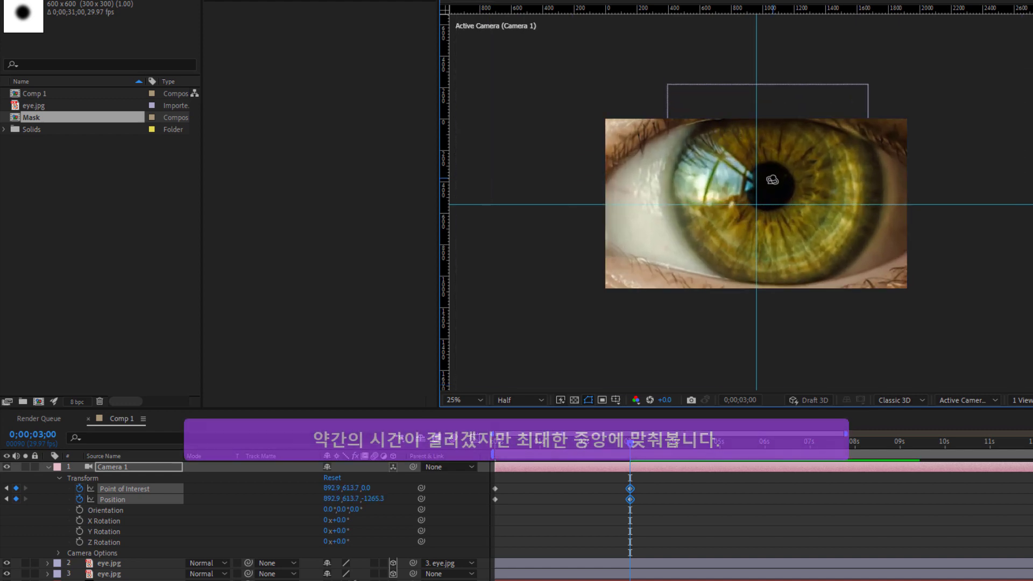
drag(777, 185, 763, 202)
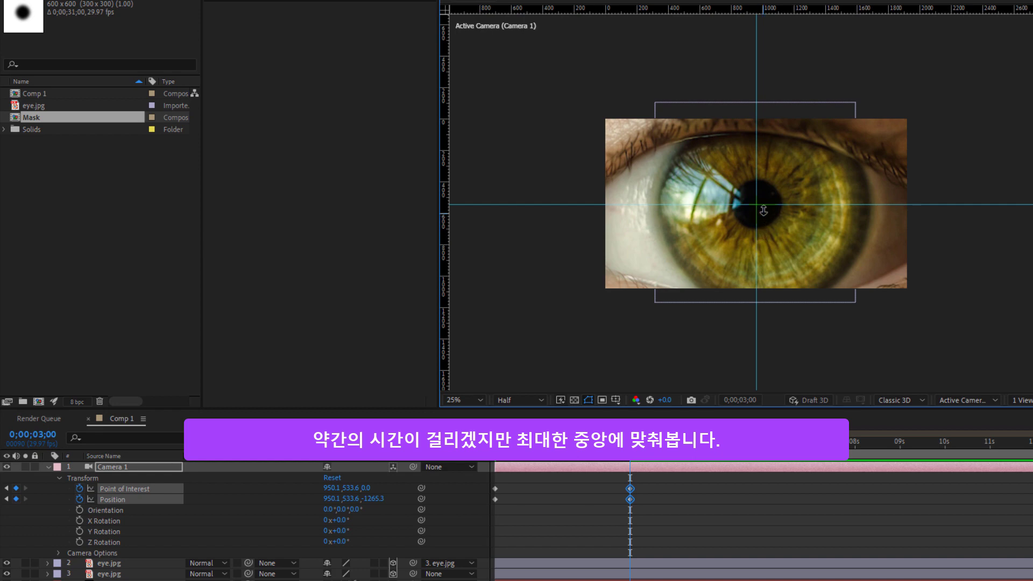
drag(759, 186, 764, 90)
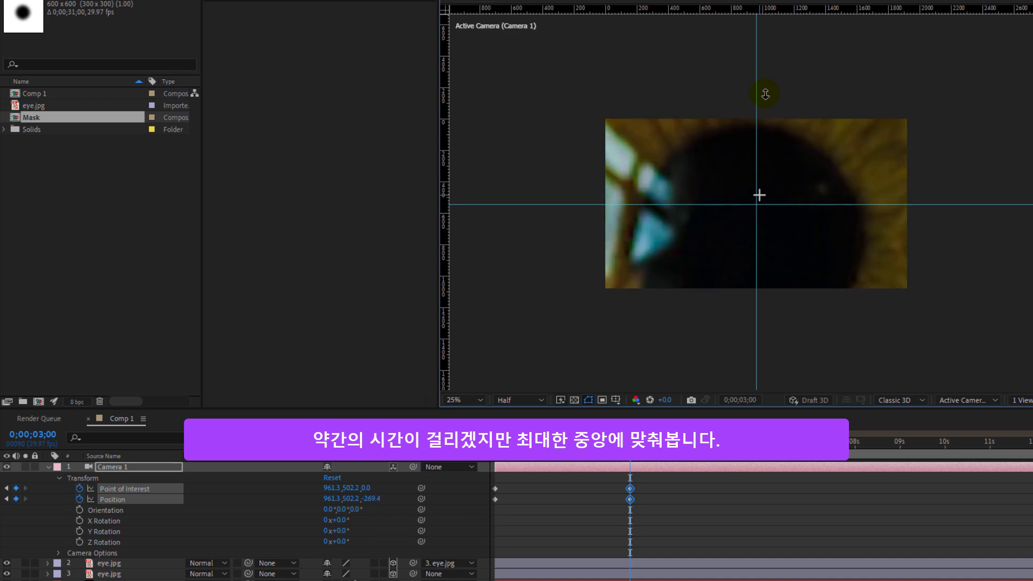
drag(764, 90, 764, 94)
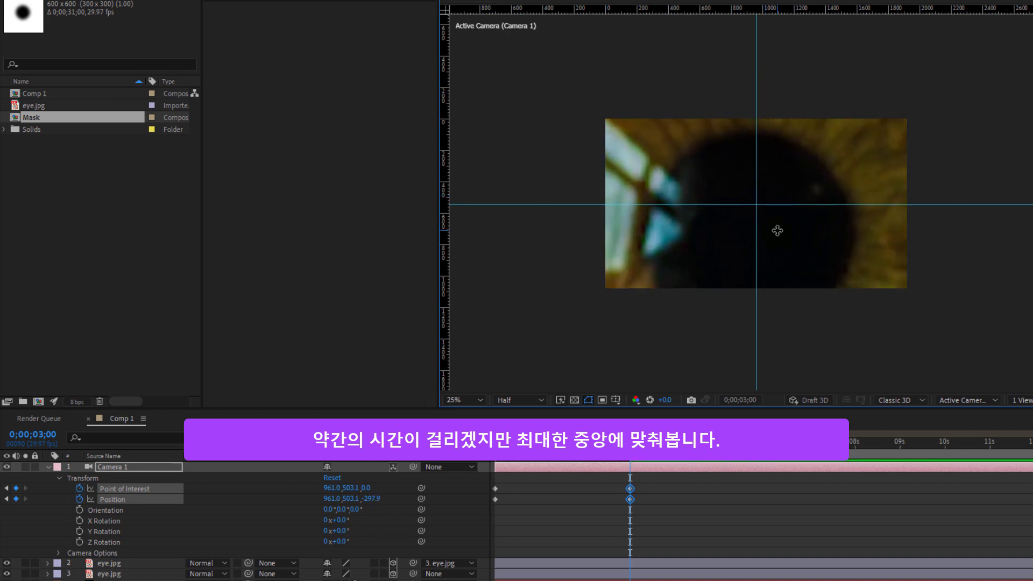
drag(776, 235, 783, 200)
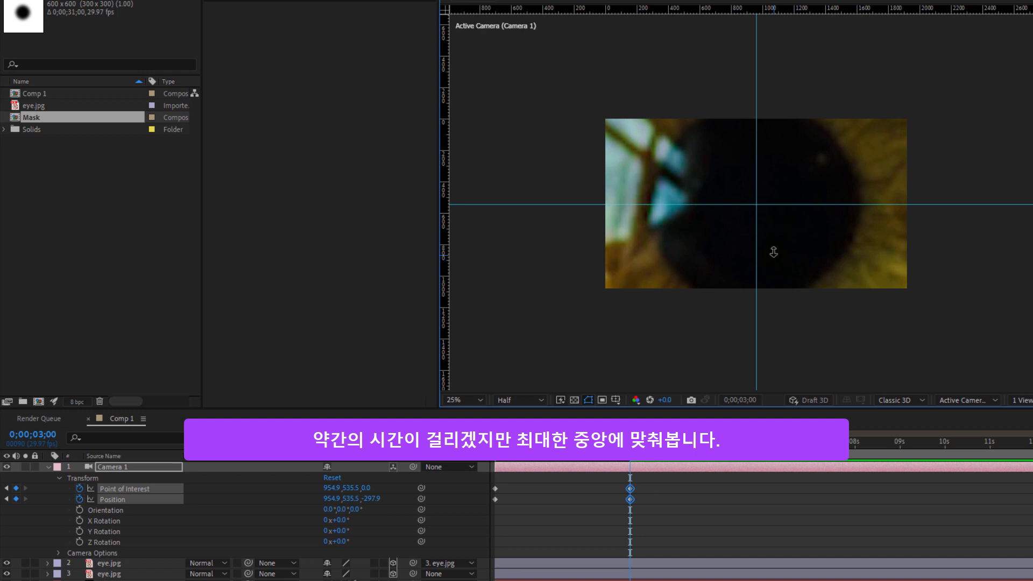
mouse_move(774, 252)
mouse_down()
mouse_move(785, 107)
mouse_move(802, 278)
mouse_up()
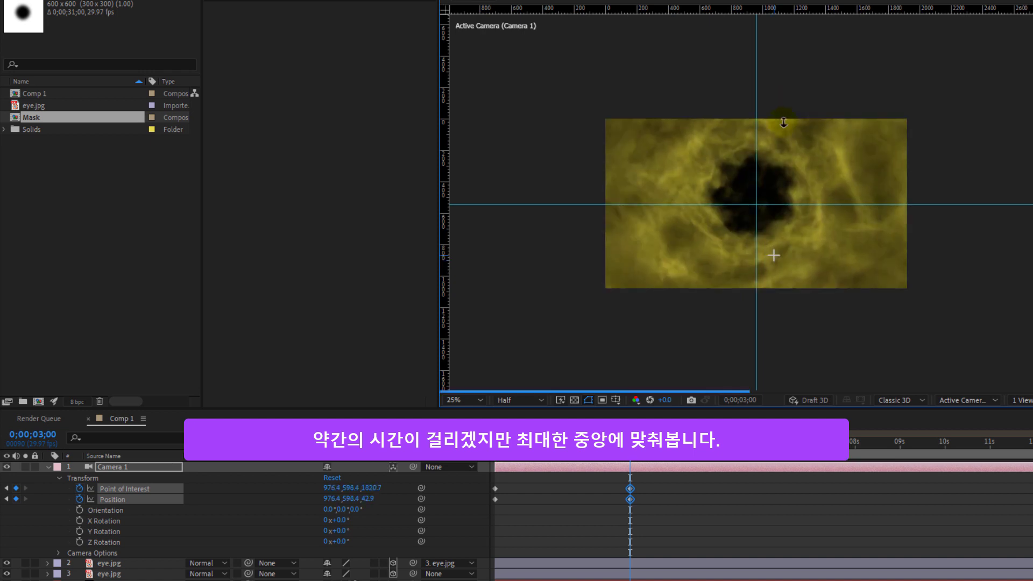
click(612, 481)
click(556, 451)
key(space)
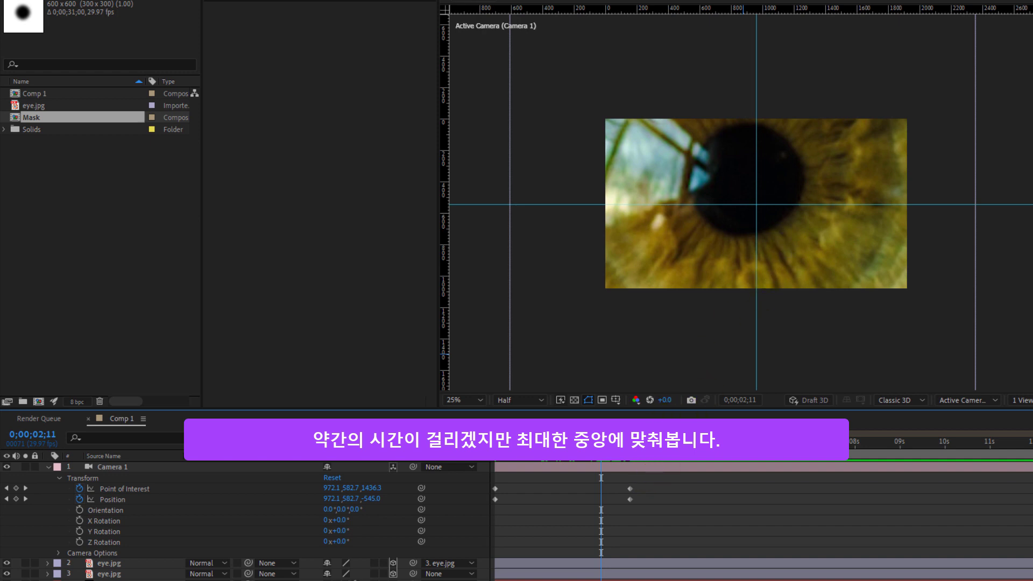
At the 3-second keyframe, pull back to a centred pupil close-up and preview again.
key(k)
drag(793, 227, 792, 254)
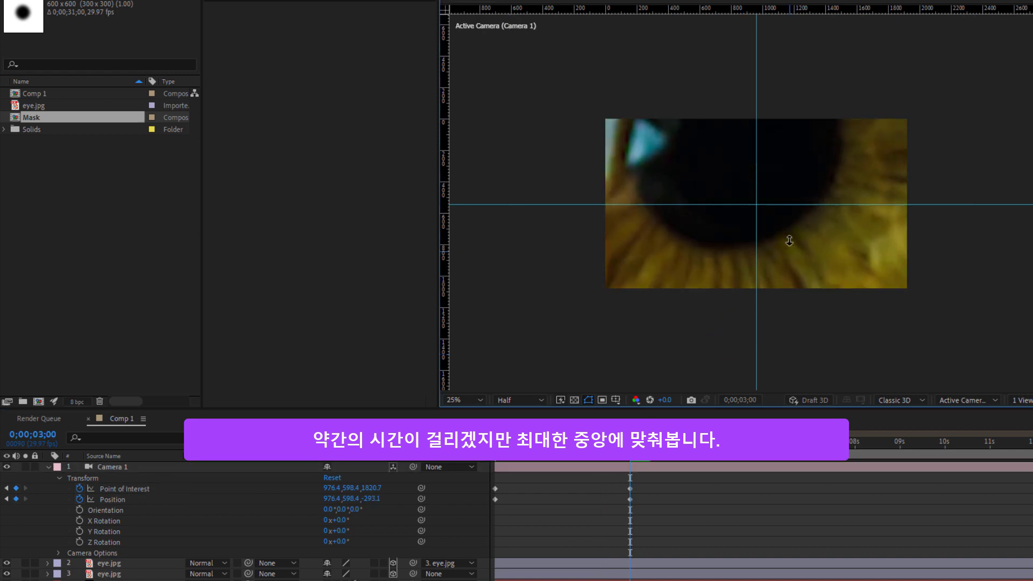
drag(792, 231, 804, 281)
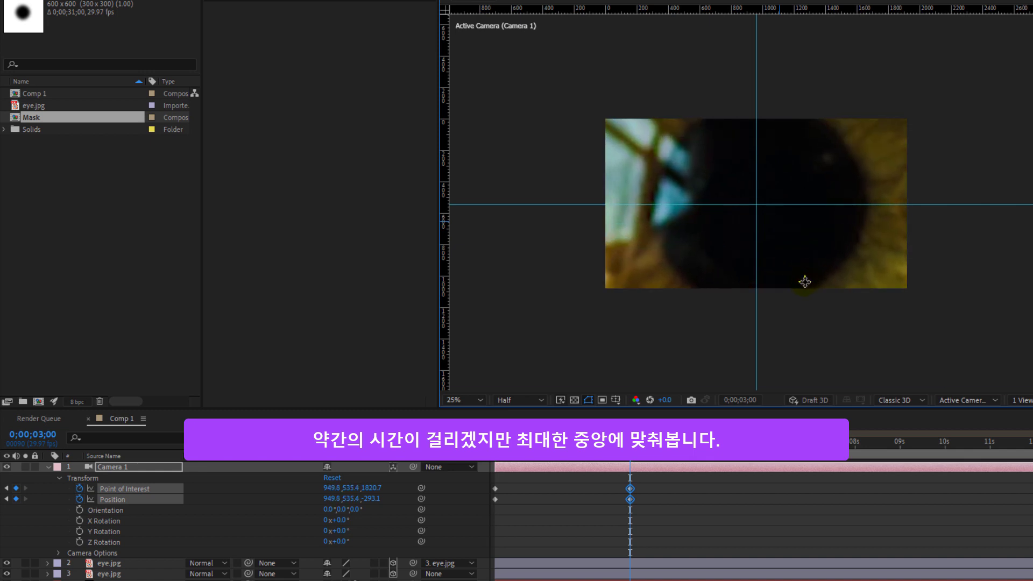
drag(804, 281, 796, 284)
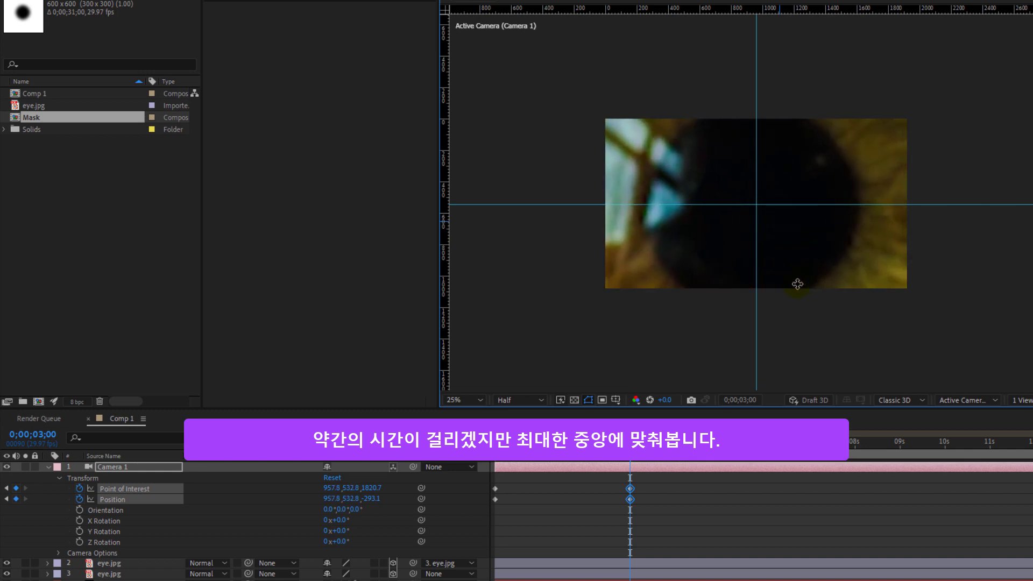
key(F2)
key(space)
Scrub through the zoom toward 3 seconds, then select the masked eye.jpg layer.
click(589, 460)
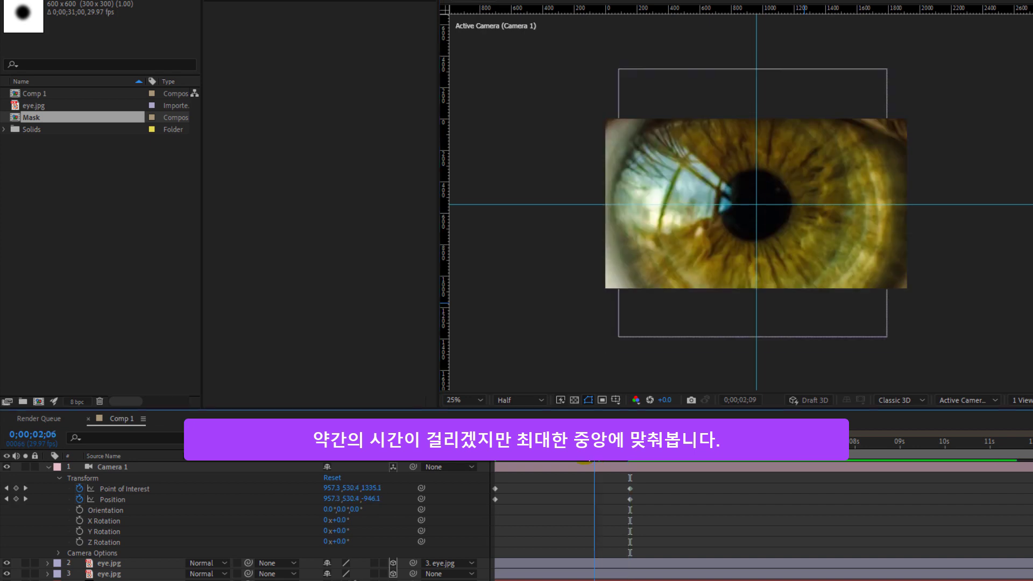
mouse_move(598, 460)
mouse_down()
mouse_move(632, 461)
mouse_move(540, 463)
mouse_move(611, 463)
mouse_up()
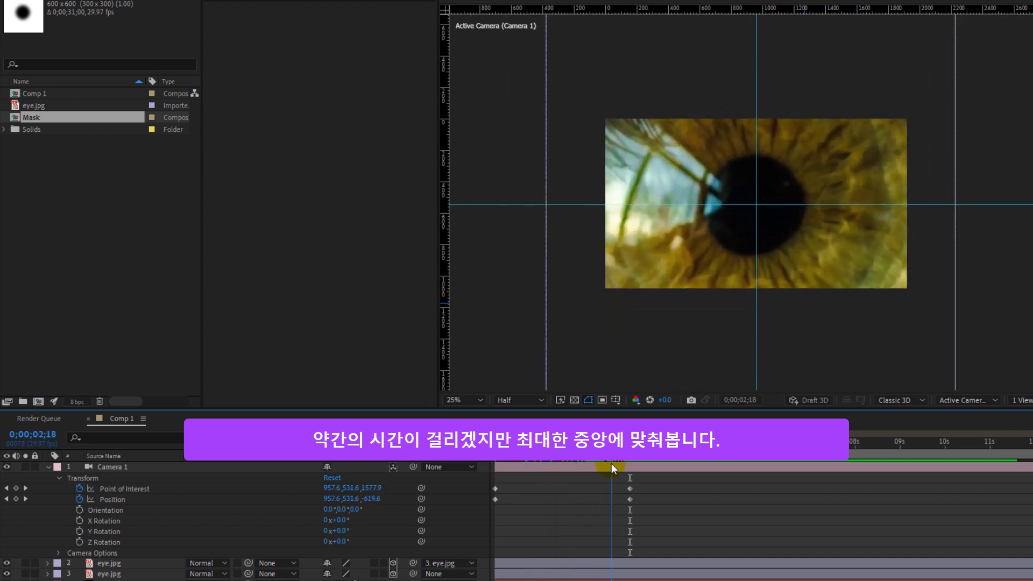
drag(611, 463, 609, 463)
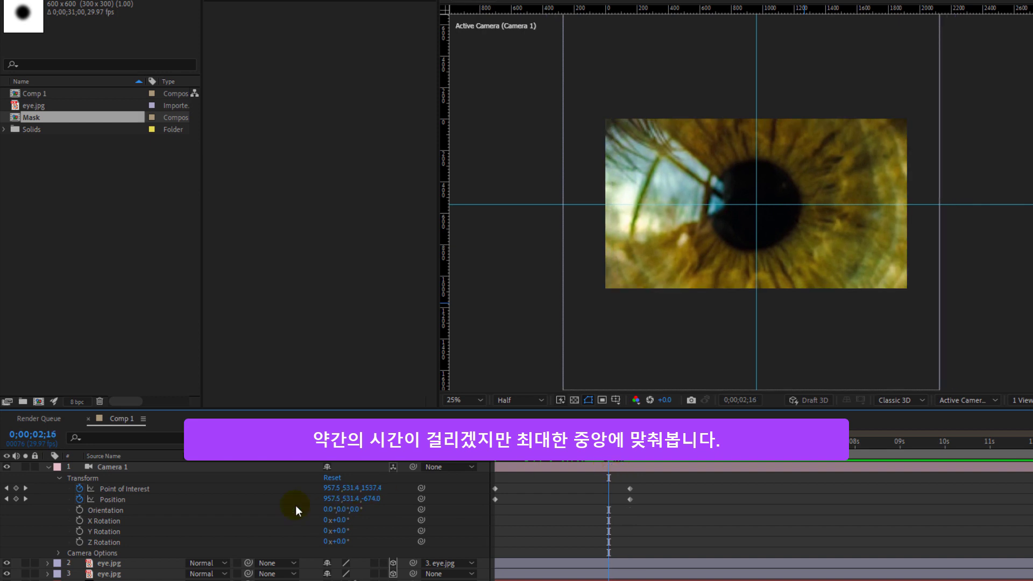
click(113, 564)
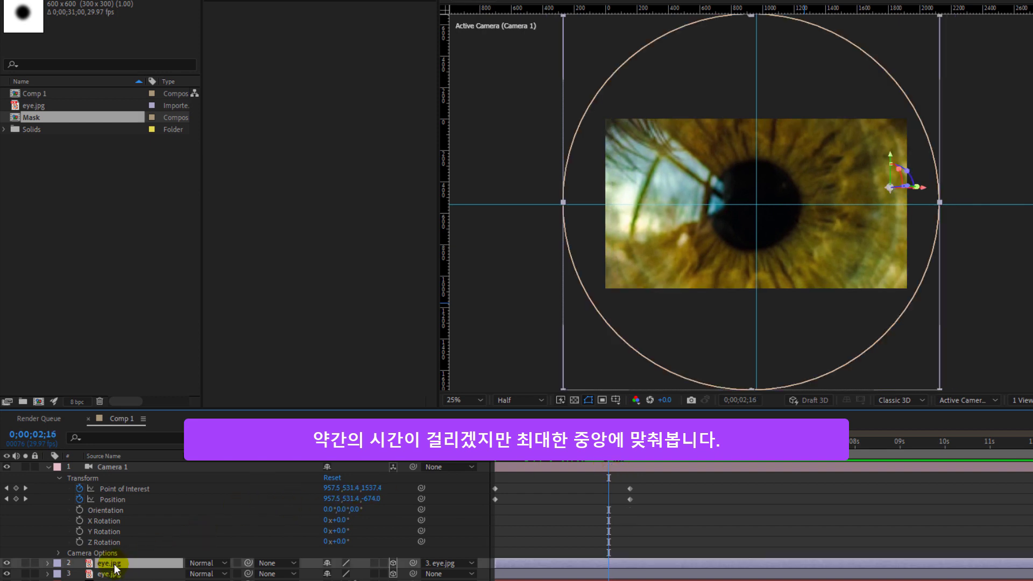
Keyframe eye.jpg's Opacity at 100%, then at 0% a few frames later.
key(t)
scroll(256, 522, down, 1)
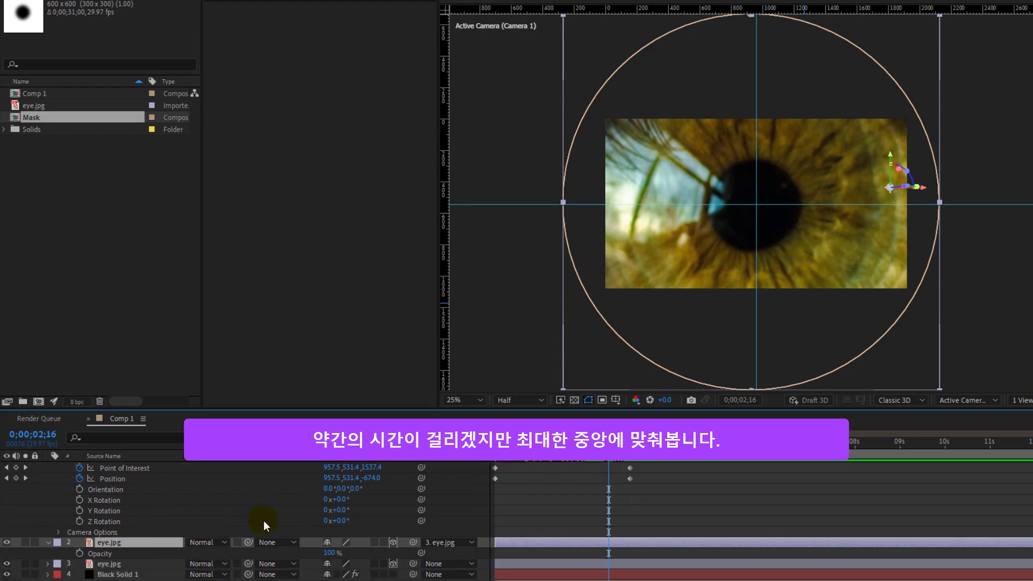
click(80, 553)
key(Return)
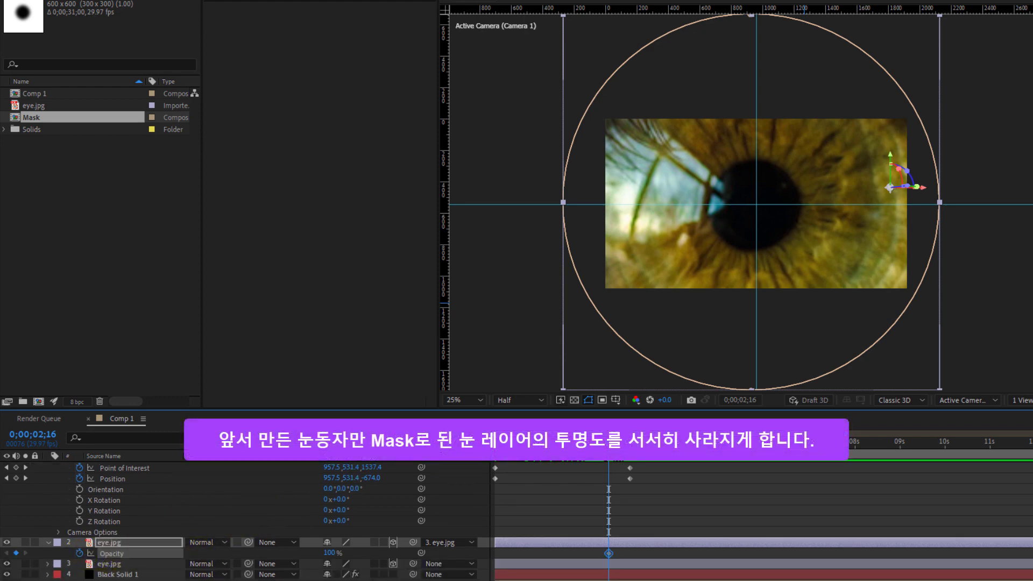
drag(608, 553, 597, 553)
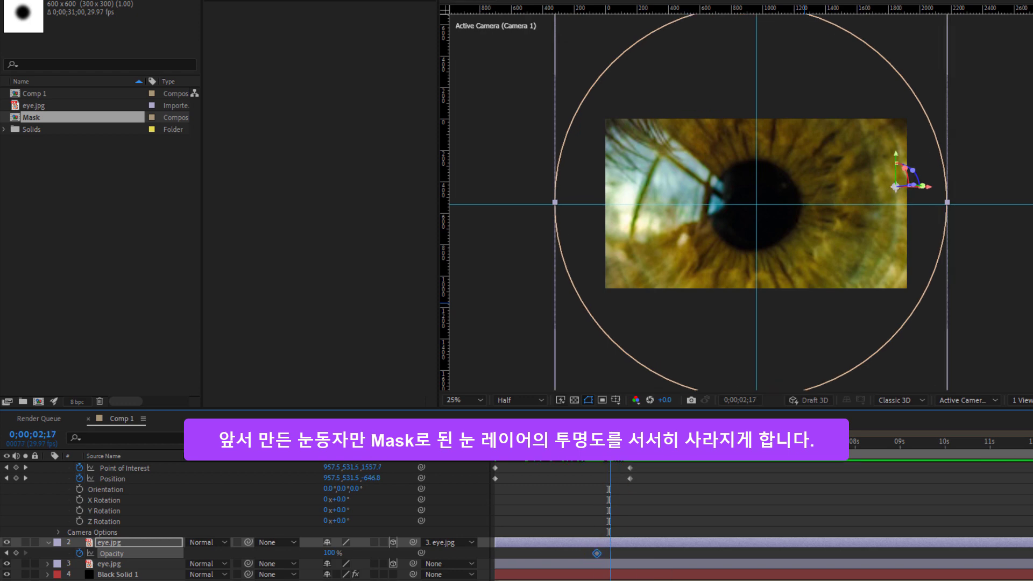
key(Page_Down)
key(Page_Down)
key(Page_Down)
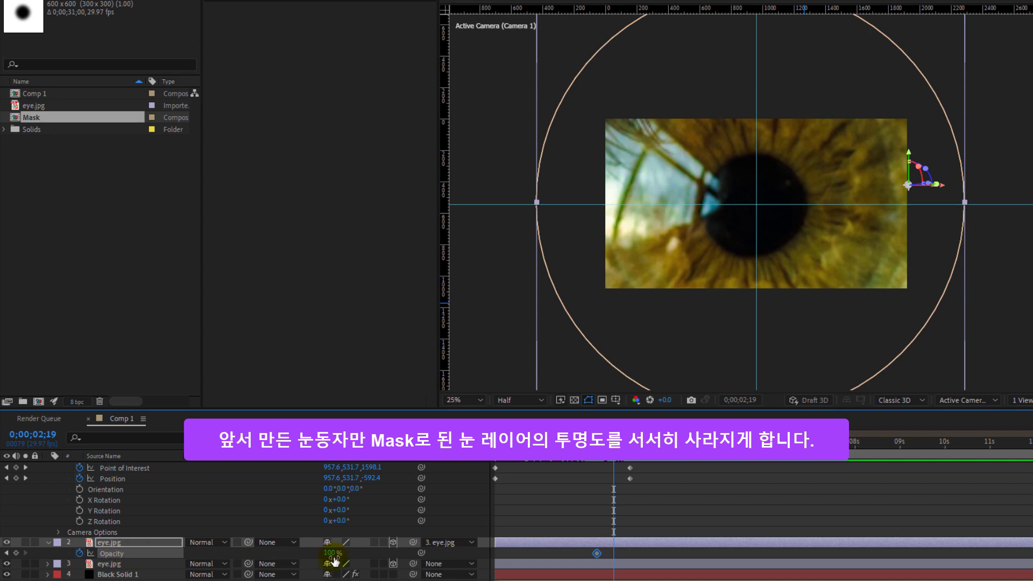
drag(330, 553, 238, 554)
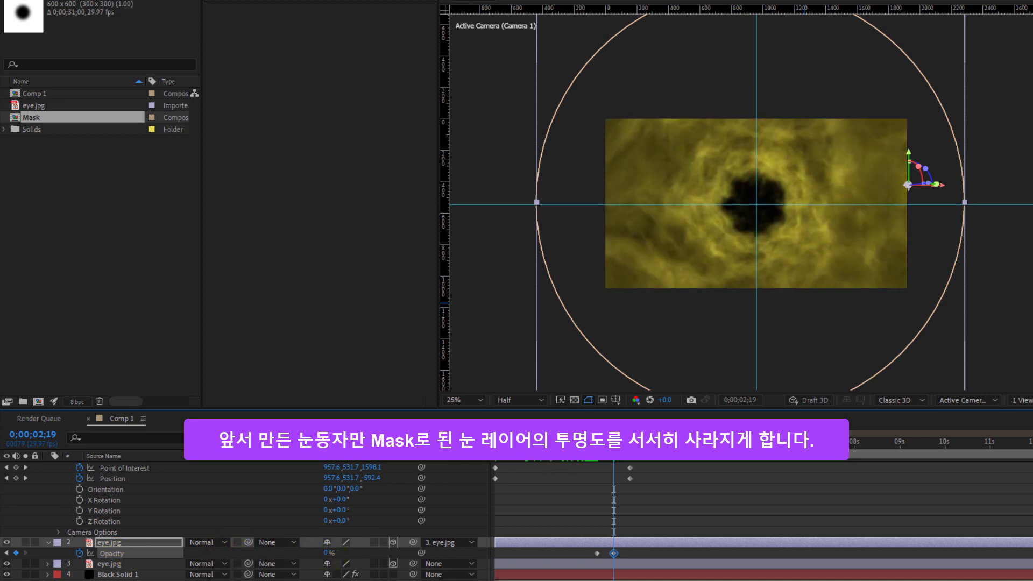
Step frame by frame through the opacity fade, then return to the full-eye frame.
key(Page_Down)
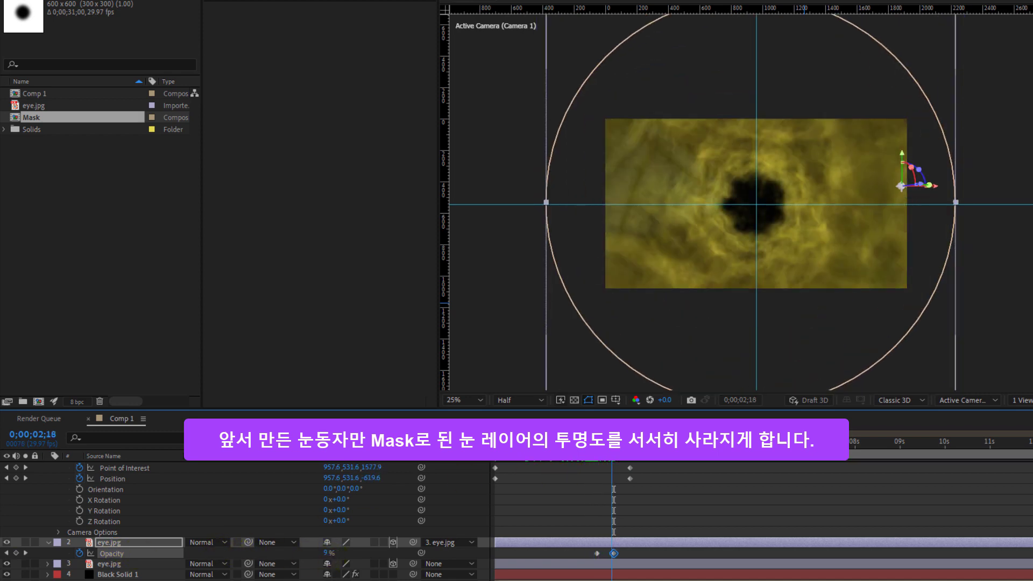
key(Page_Up)
key(Page_Up)
key(Page_Up)
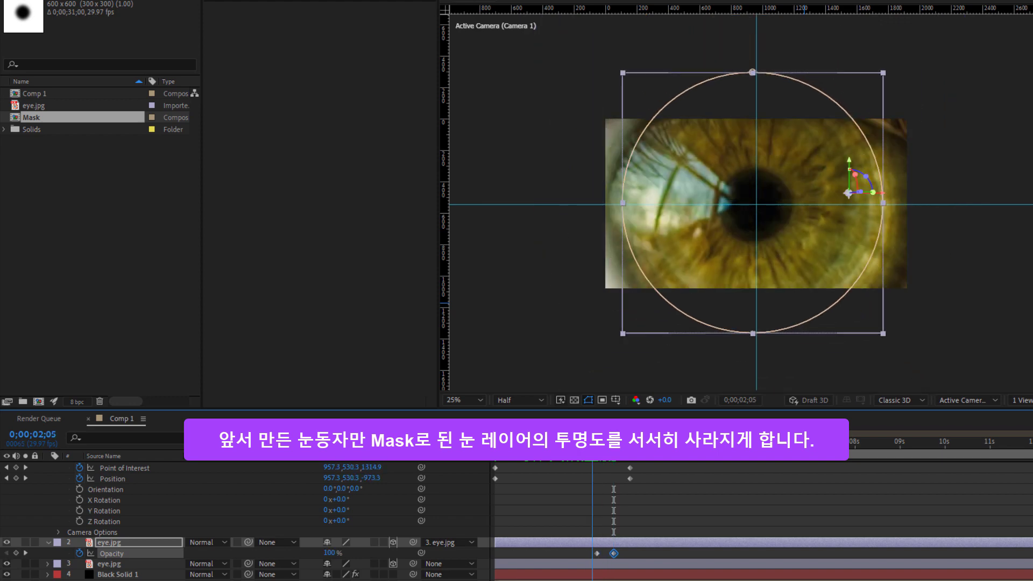
key(Page_Down)
key(Page_Down)
key(Page_Down)
key(Page_Down)
key(Page_Down)
key(Page_Down)
key(Page_Down)
key(Page_Down)
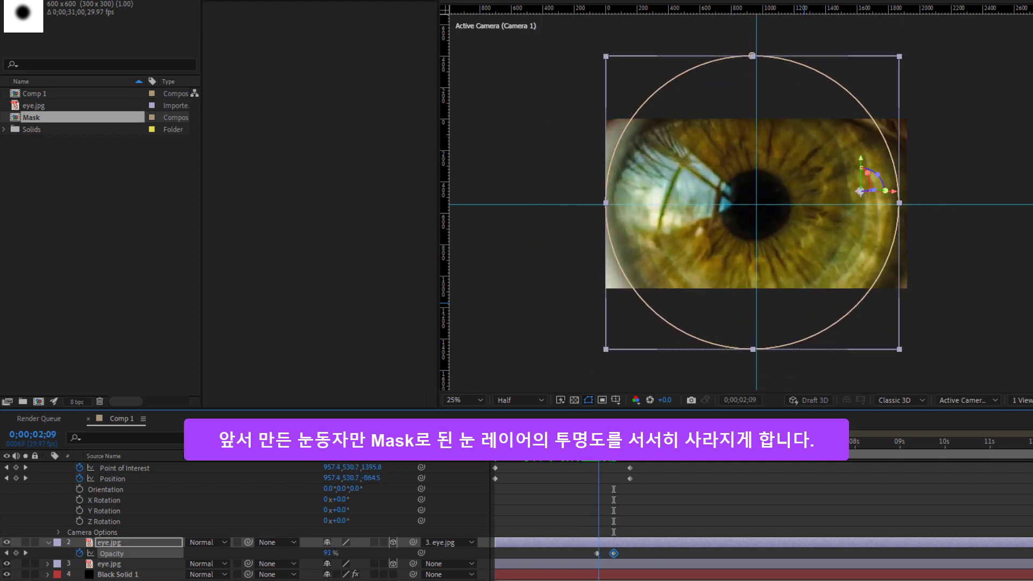
key(Page_Down)
key(Page_Down)
key(Page_Down)
key(Page_Down)
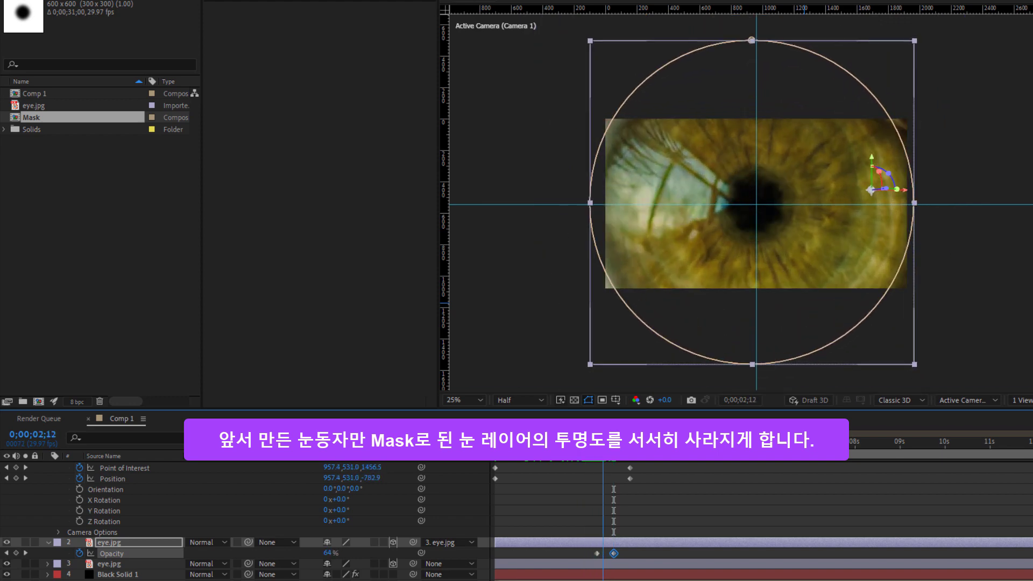
key(Page_Down)
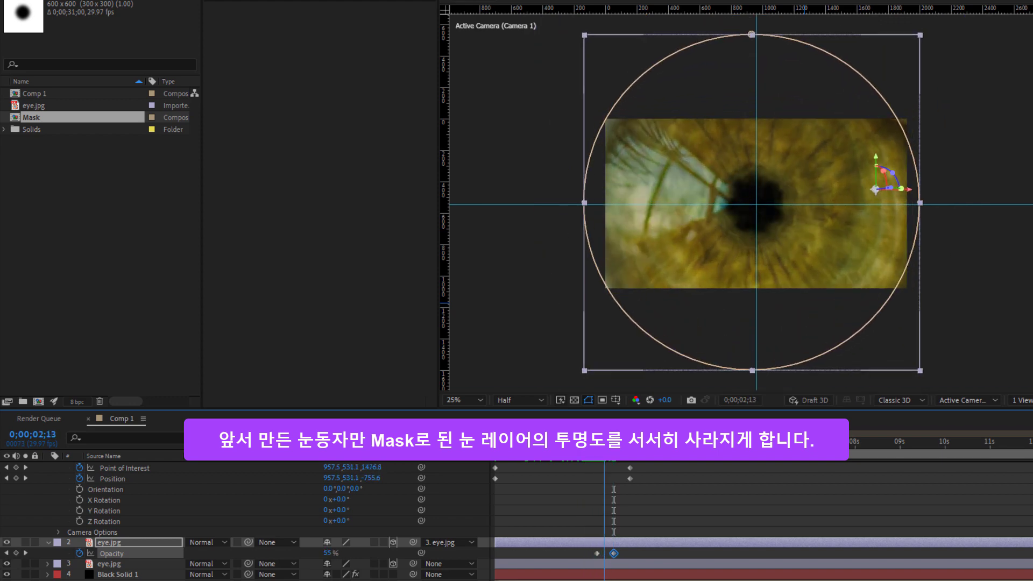
key(Page_Down)
key(Page_Down)
key(Page_Down)
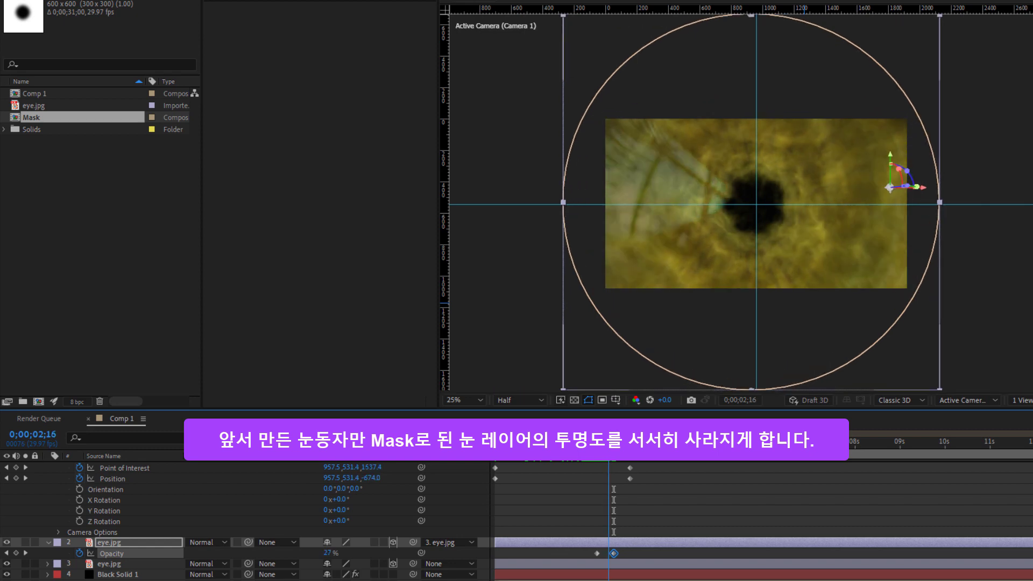
key(Page_Down)
key(Page_Down)
key(Page_Down)
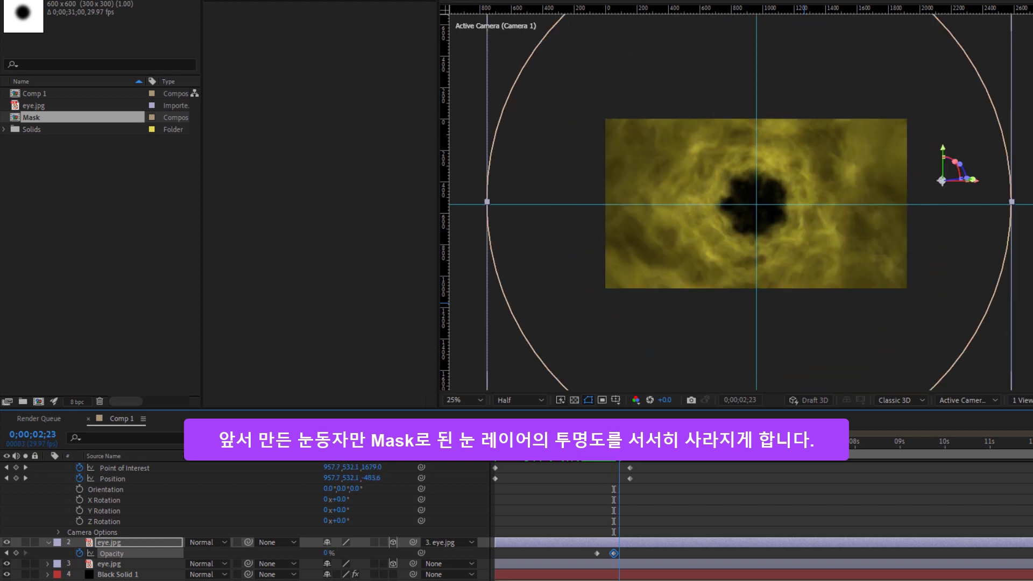
key(Page_Down)
key(Page_Down)
key(Page_Down)
key(Page_Down)
key(Page_Down)
key(Page_Down)
key(Page_Down)
key(Page_Down)
key(Page_Down)
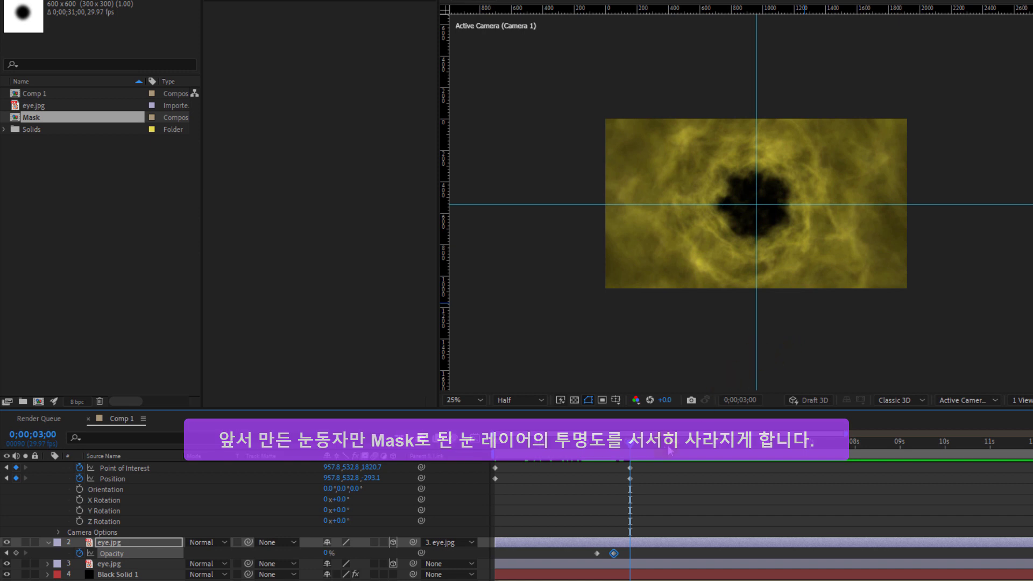
mouse_move(627, 441)
mouse_down()
mouse_move(540, 466)
mouse_move(631, 473)
mouse_move(605, 474)
mouse_up()
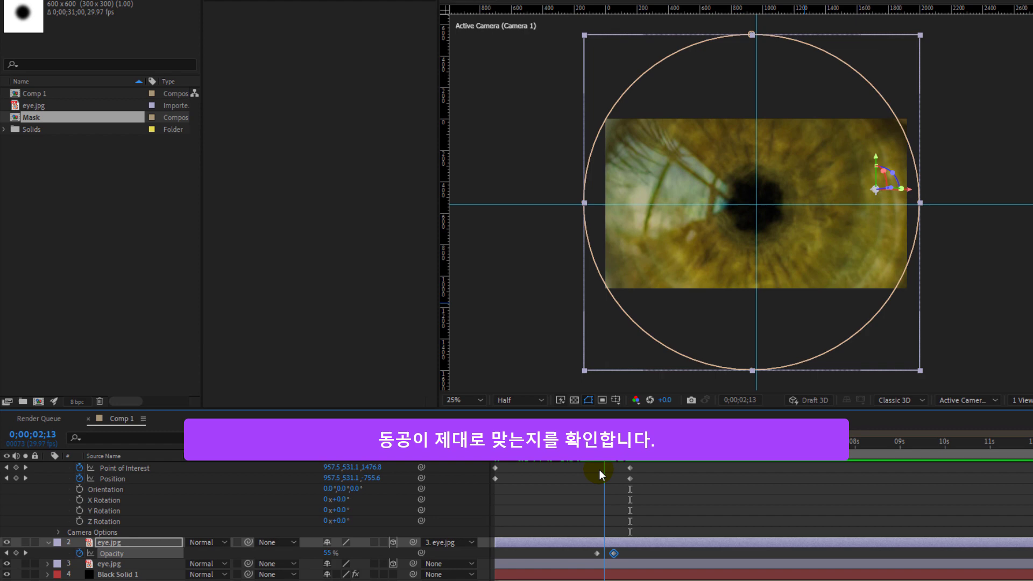
Preview the eye dissolving into the nebula, then push the camera further forward at 5 seconds.
mouse_move(599, 470)
mouse_down()
mouse_move(549, 476)
mouse_move(553, 492)
mouse_up()
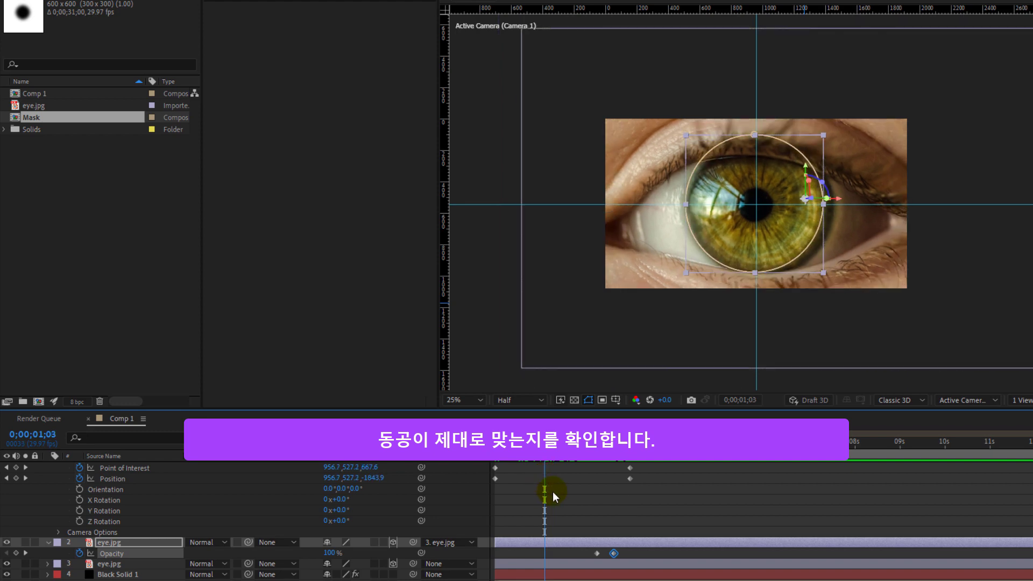
click(577, 485)
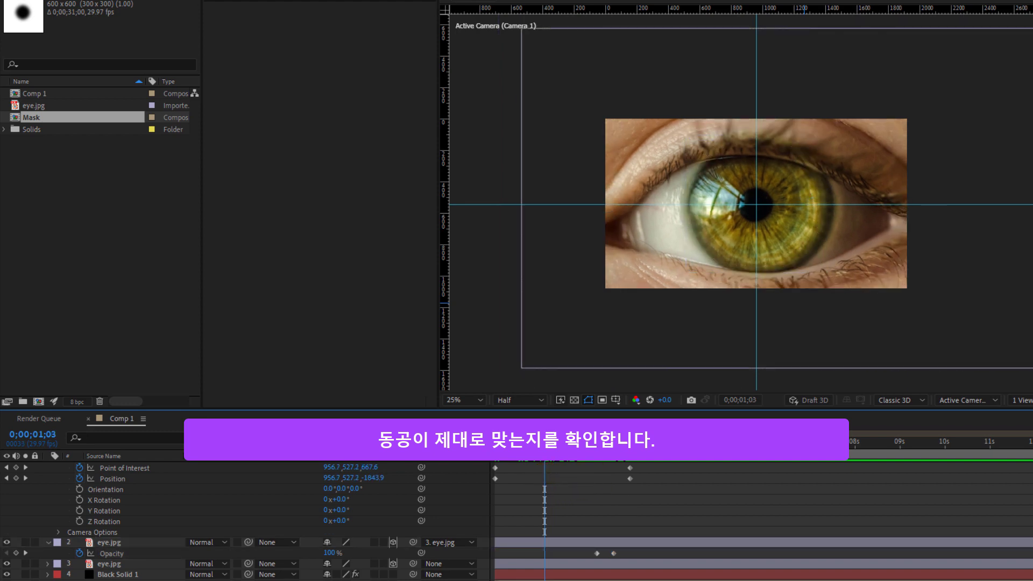
key(space)
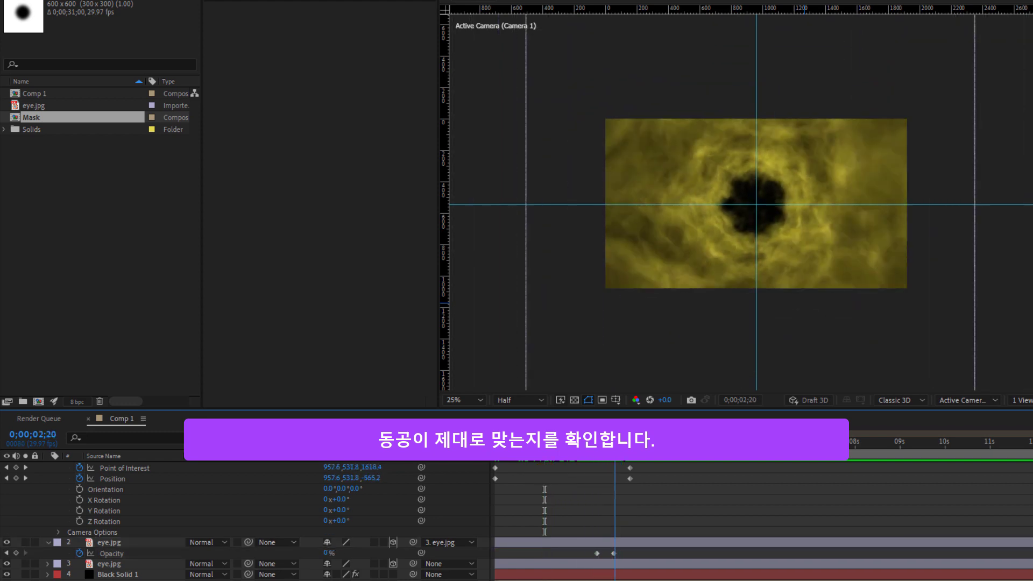
key(Page_Up)
key(Page_Up)
key(Page_Up)
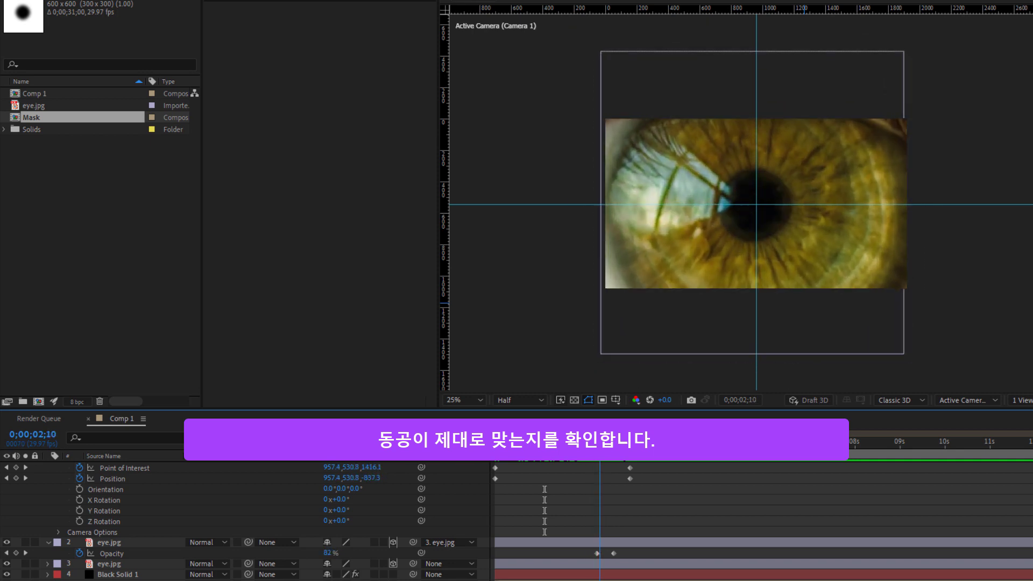
key(space)
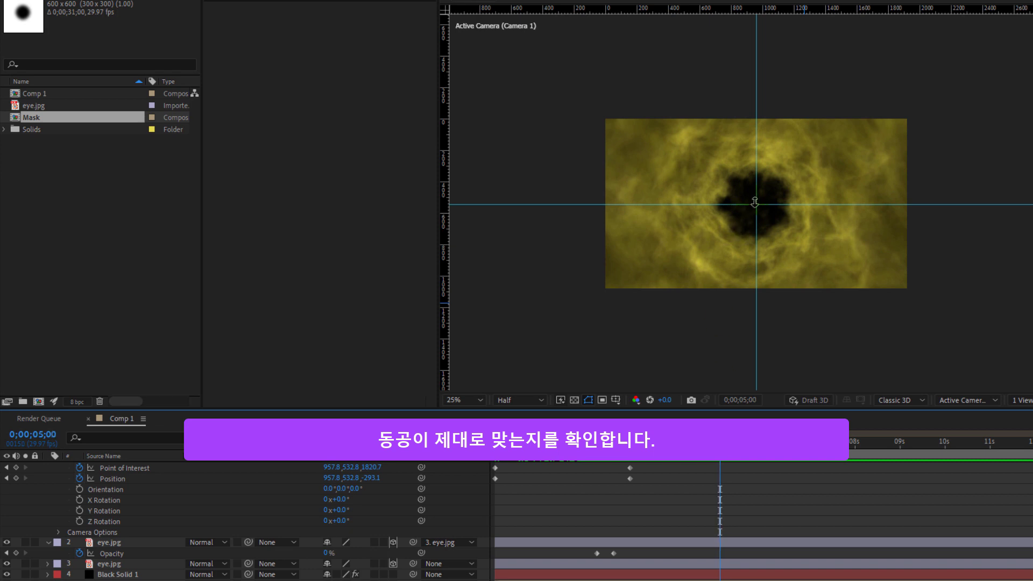
drag(763, 206, 780, 49)
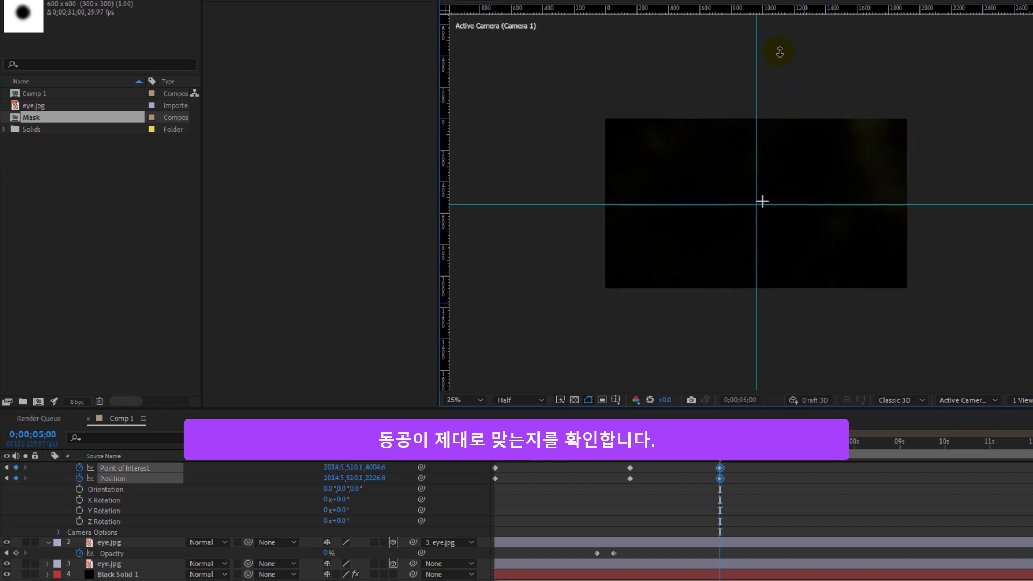
key(space)
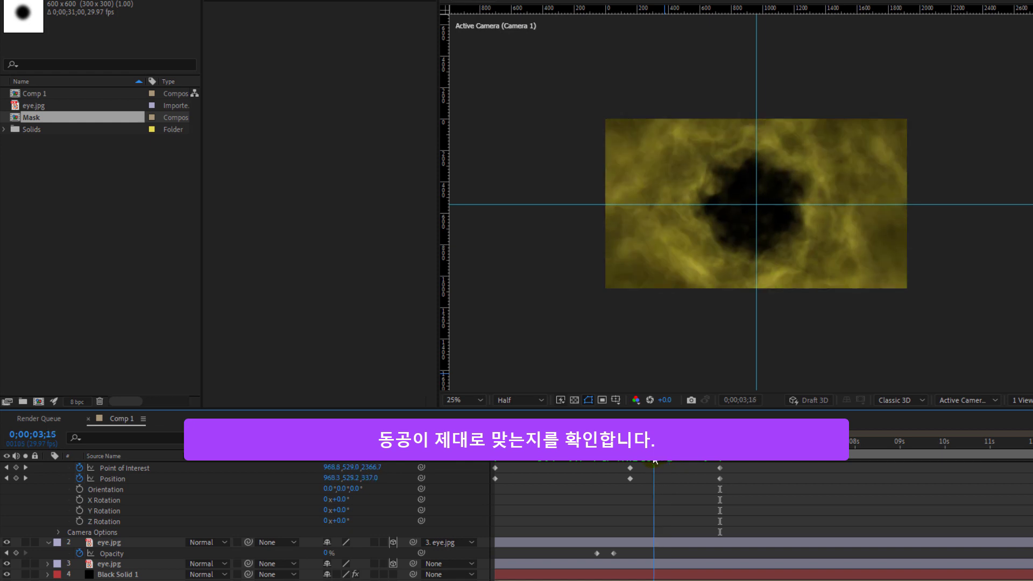
Select Black Solid 1 to show its Nebulosity effect settings.
click(137, 575)
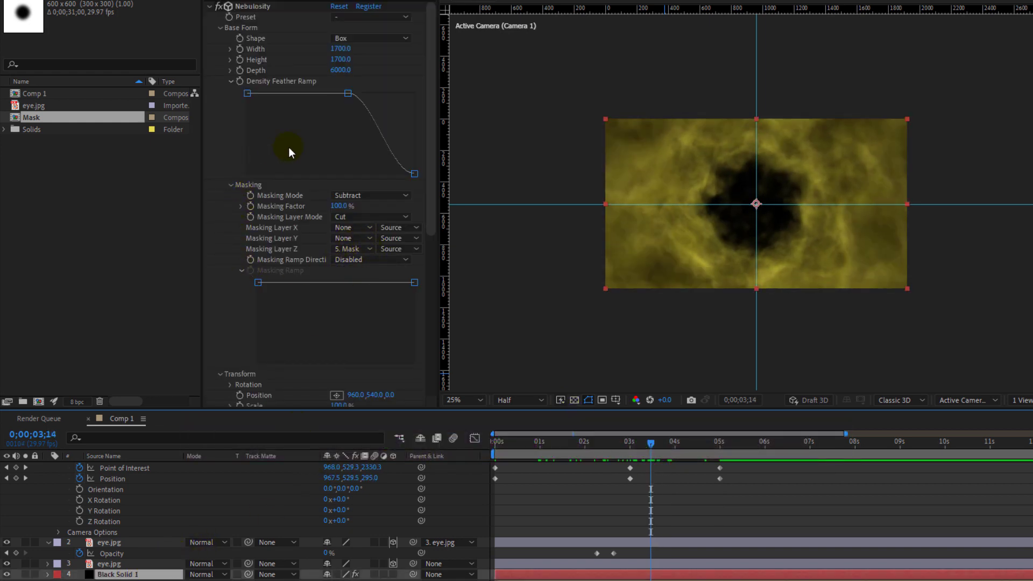
scroll(324, 205, down, 5)
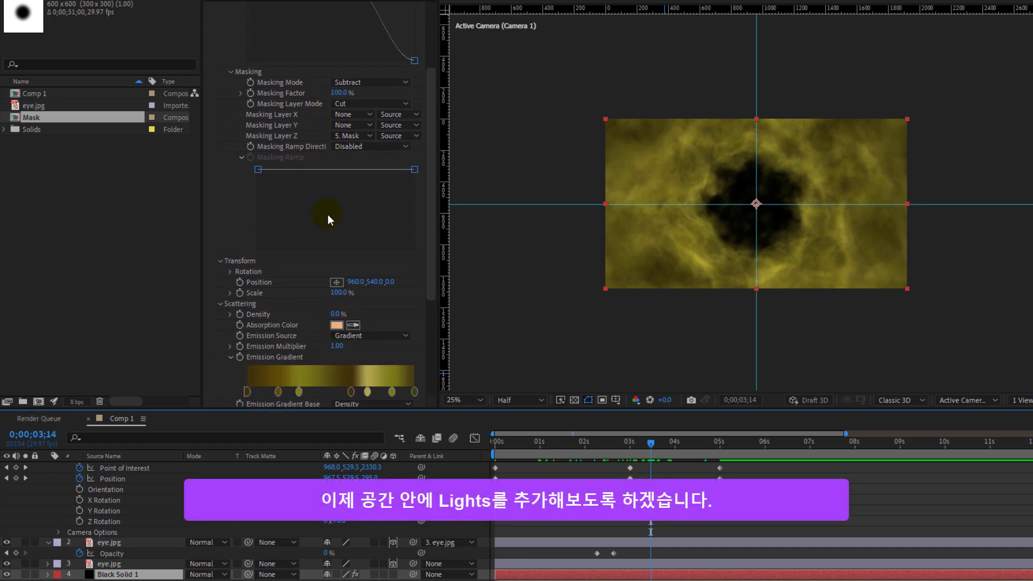
scroll(328, 214, down, 2)
scroll(327, 214, down, 2)
scroll(327, 214, down, 2)
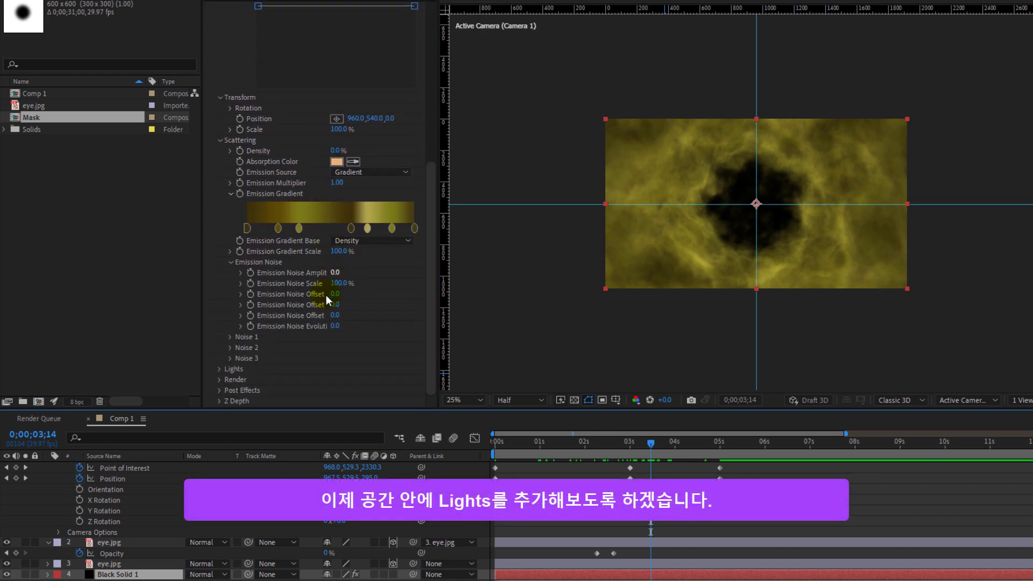
Set Lights Generate Stars' Stars Count to 60, then scrub to 0;00;02;19 to preview.
click(219, 369)
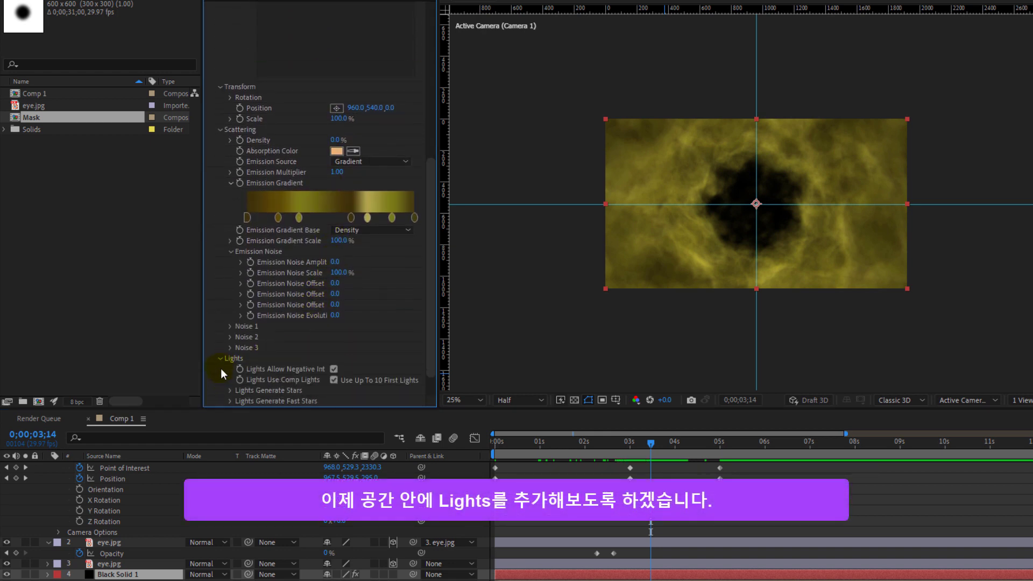
scroll(361, 324, down, 1)
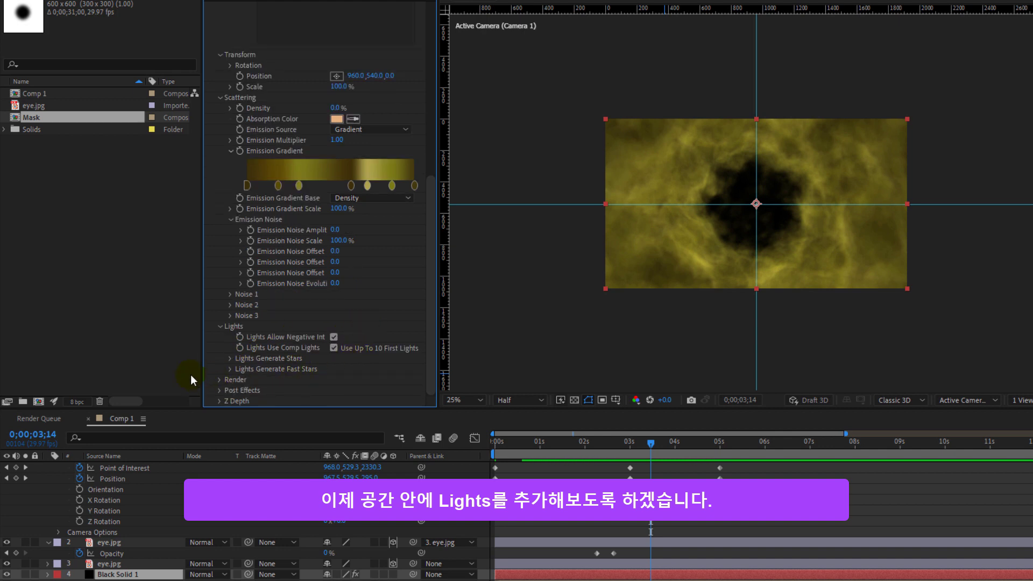
click(230, 358)
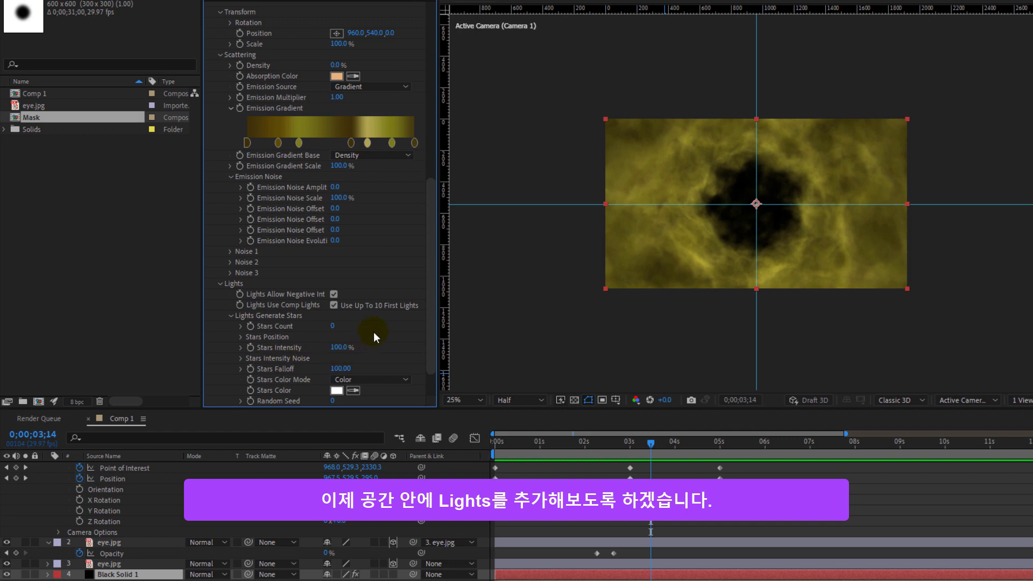
scroll(373, 331, down, 3)
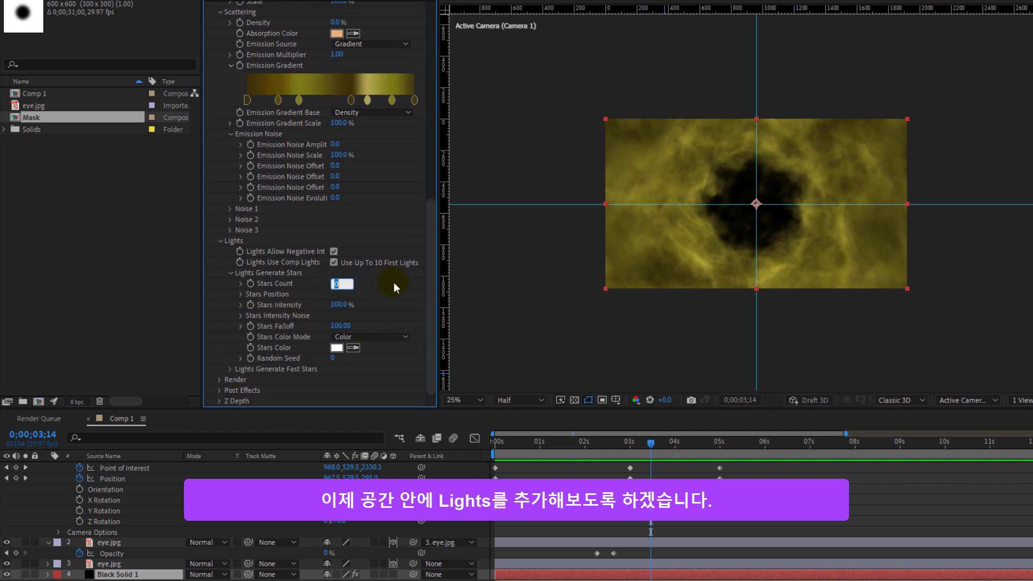
text(60)
key(Return)
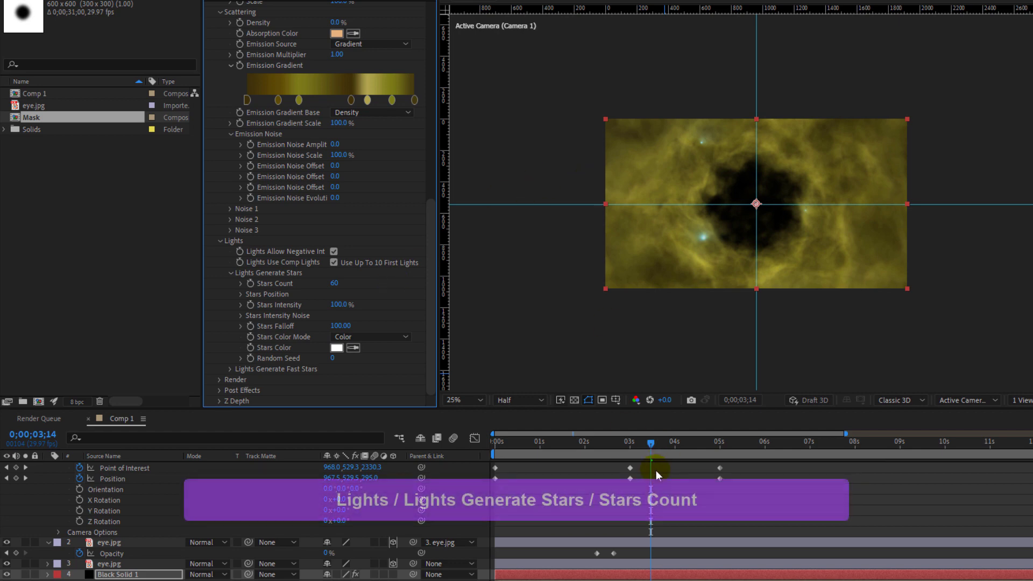
click(647, 444)
mouse_move(644, 444)
mouse_down()
mouse_move(605, 450)
mouse_move(674, 456)
mouse_move(648, 456)
mouse_up()
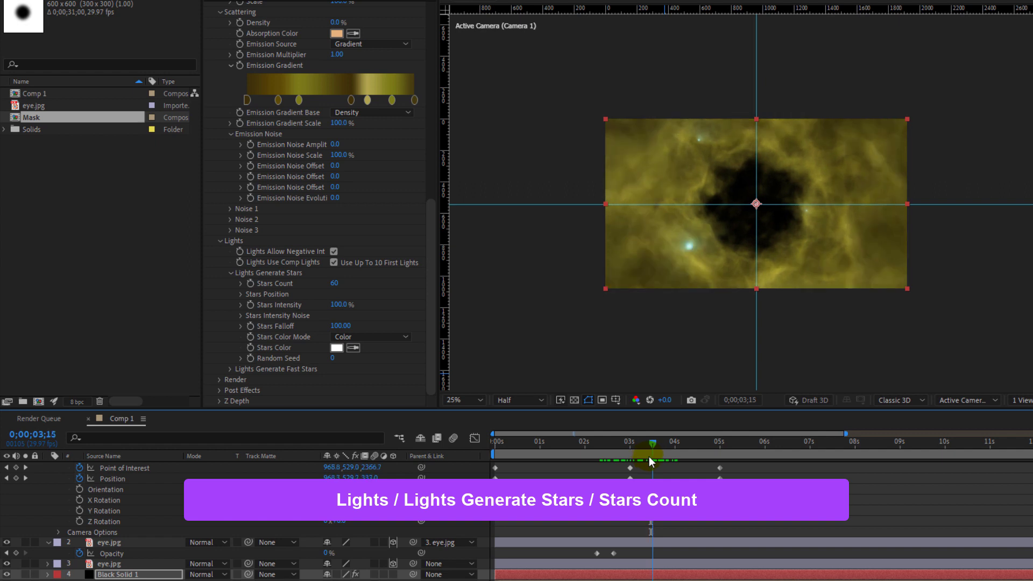
Change the Stars Color from white to dark golden olive #846710.
click(337, 348)
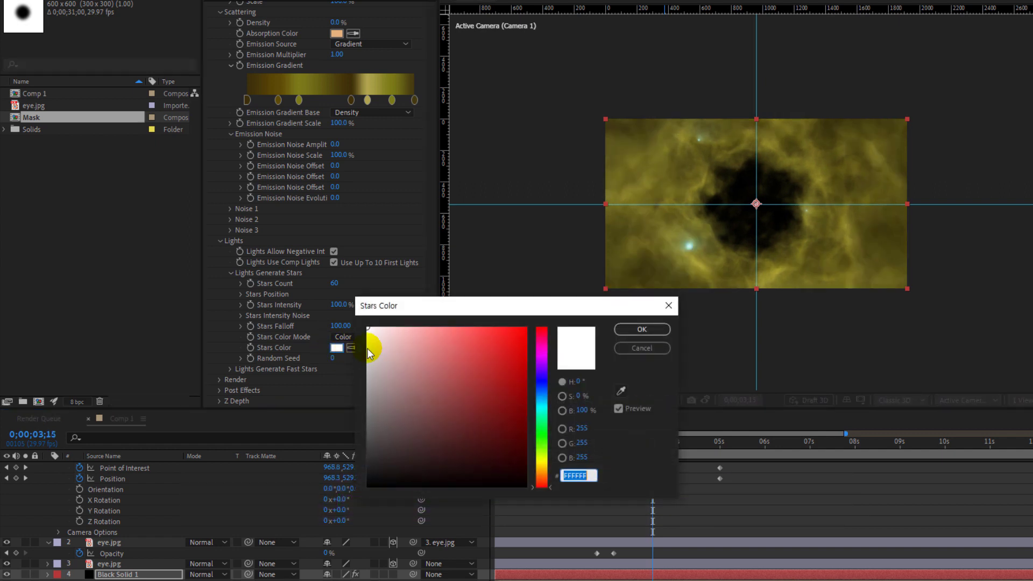
click(636, 349)
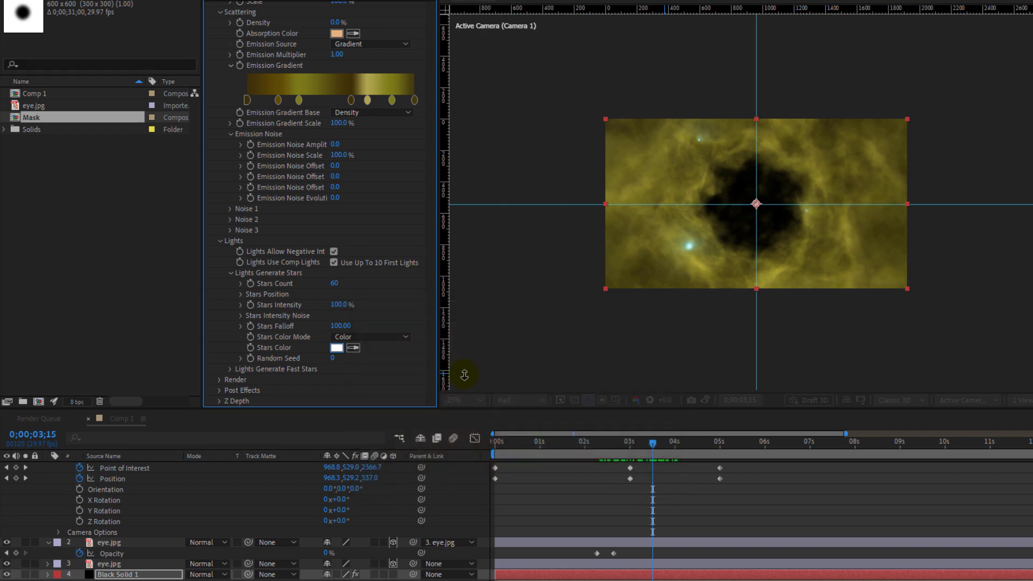
click(339, 347)
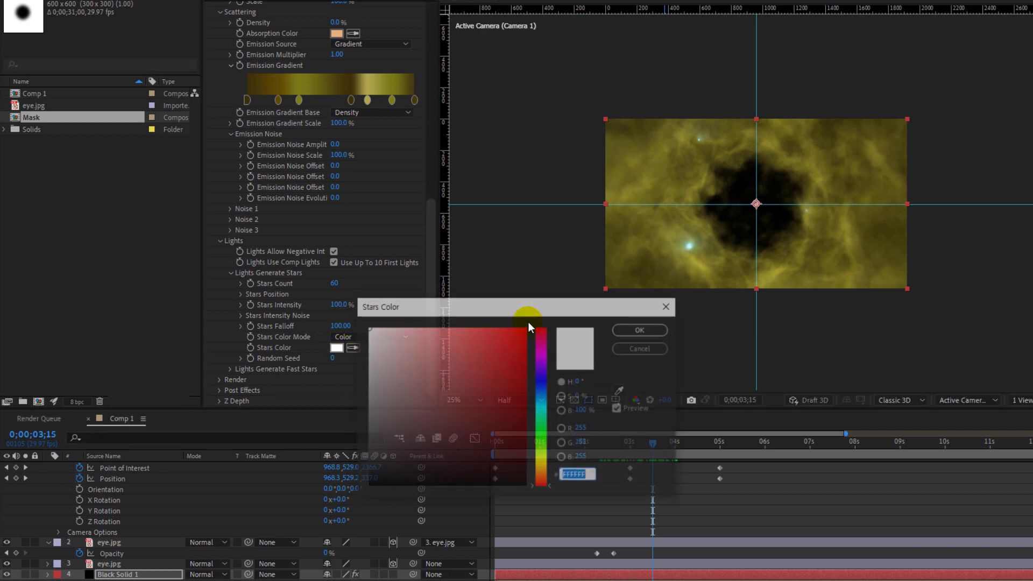
click(620, 391)
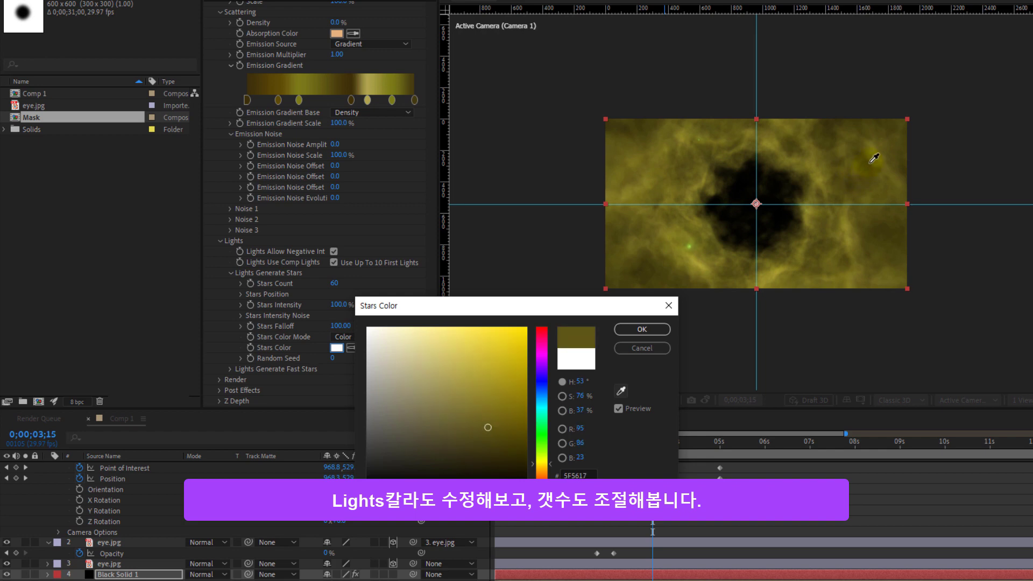
drag(487, 427, 508, 405)
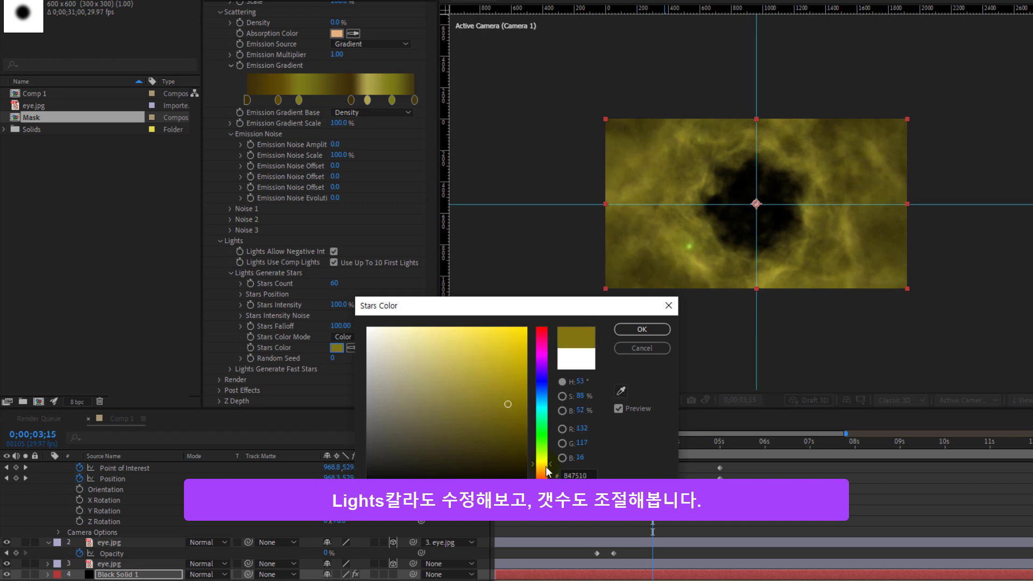
mouse_move(551, 475)
mouse_down()
mouse_move(545, 460)
mouse_move(546, 470)
mouse_up()
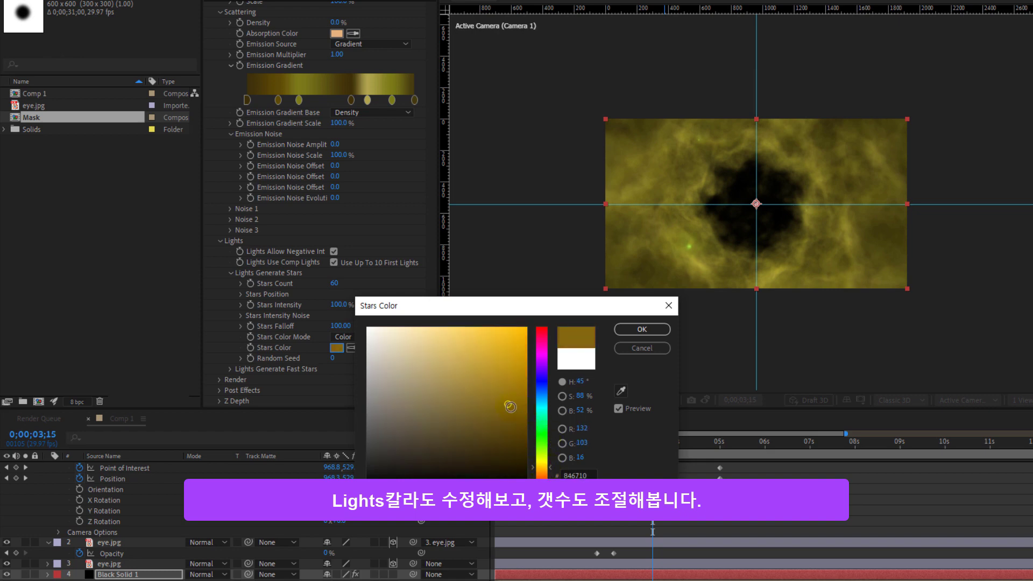
click(649, 330)
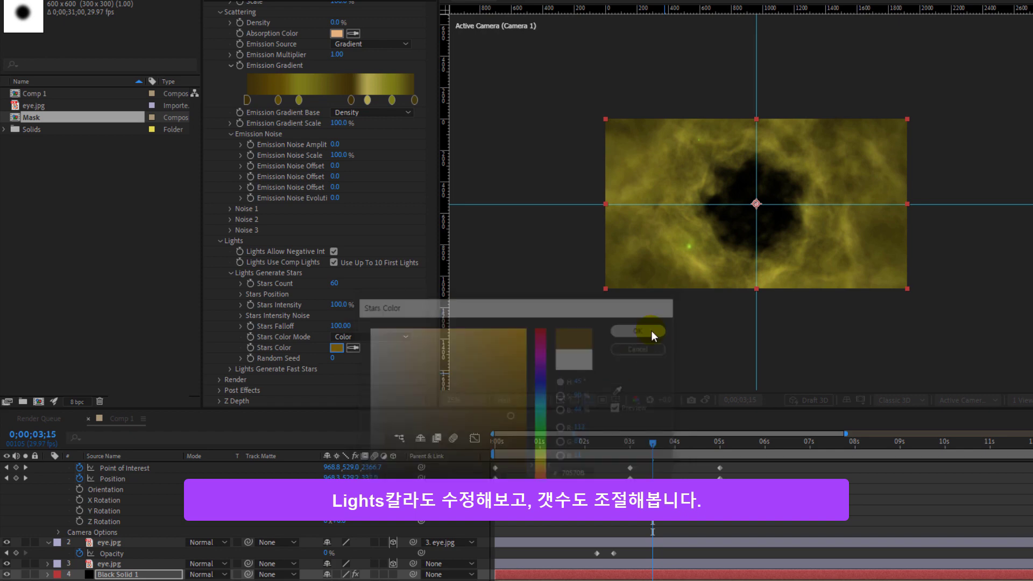
Change the Stars Count to 150 and scrub back to check the extra stars.
click(336, 284)
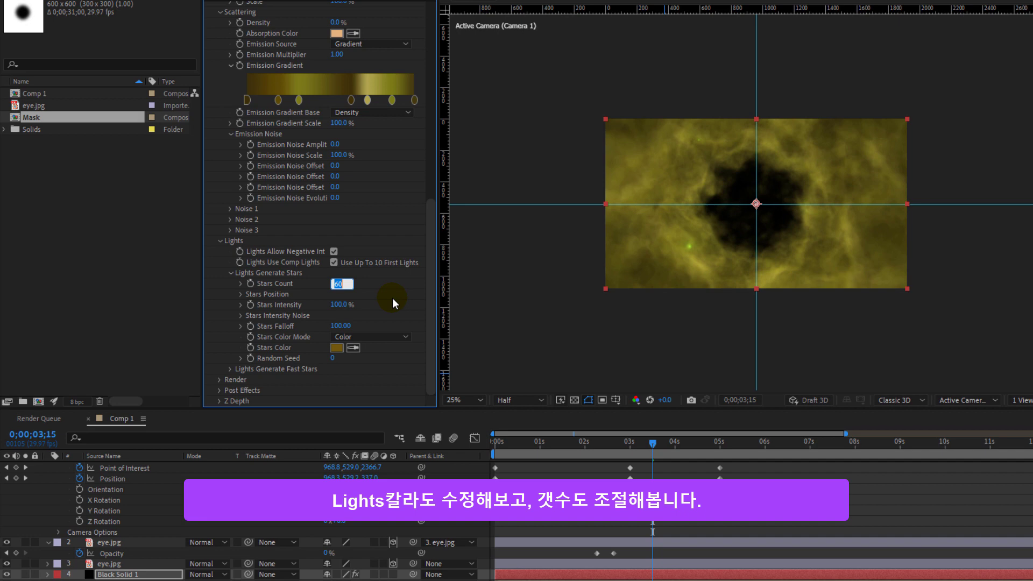
text(15)
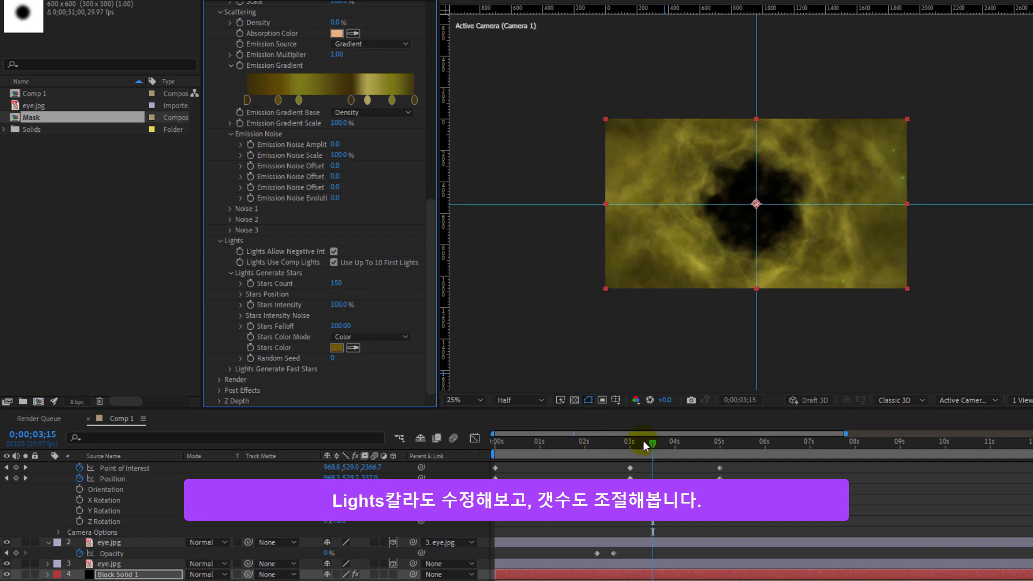
mouse_move(643, 440)
mouse_down()
mouse_move(564, 450)
mouse_move(717, 447)
mouse_move(594, 452)
mouse_move(641, 453)
mouse_up()
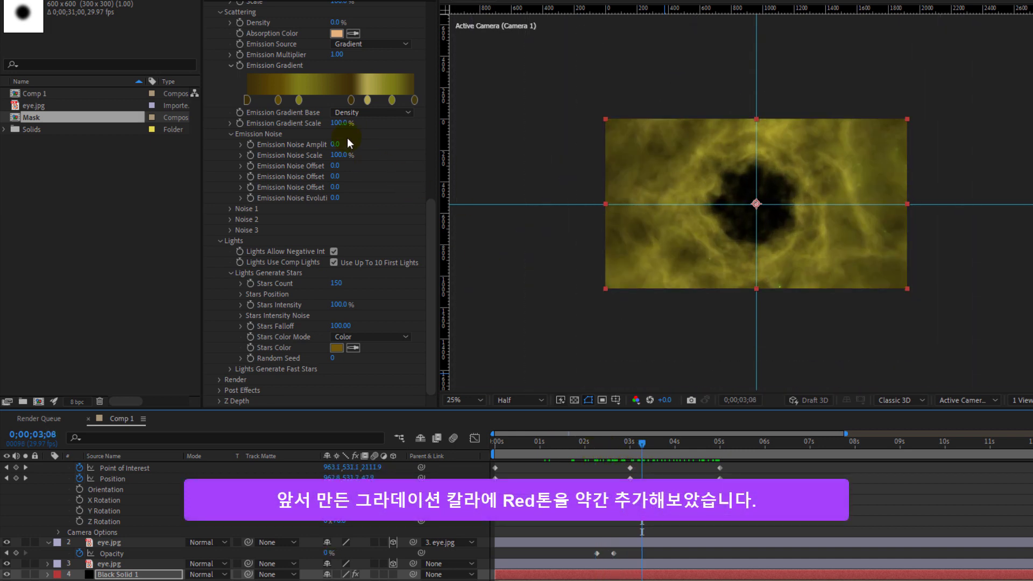
Recolour an Emission Gradient stop red-orange and slide it further left.
double_click(298, 99)
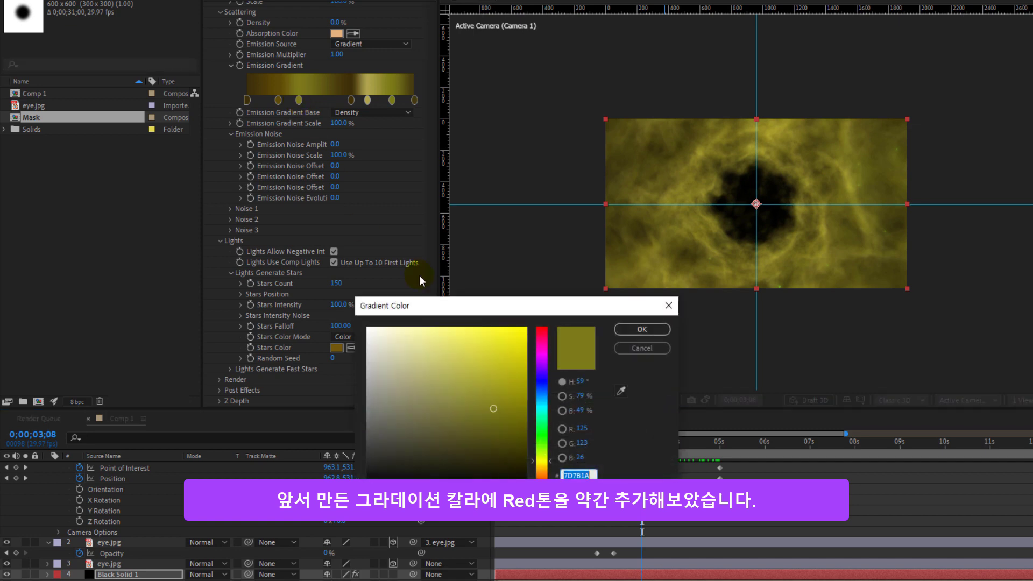
drag(545, 473, 547, 476)
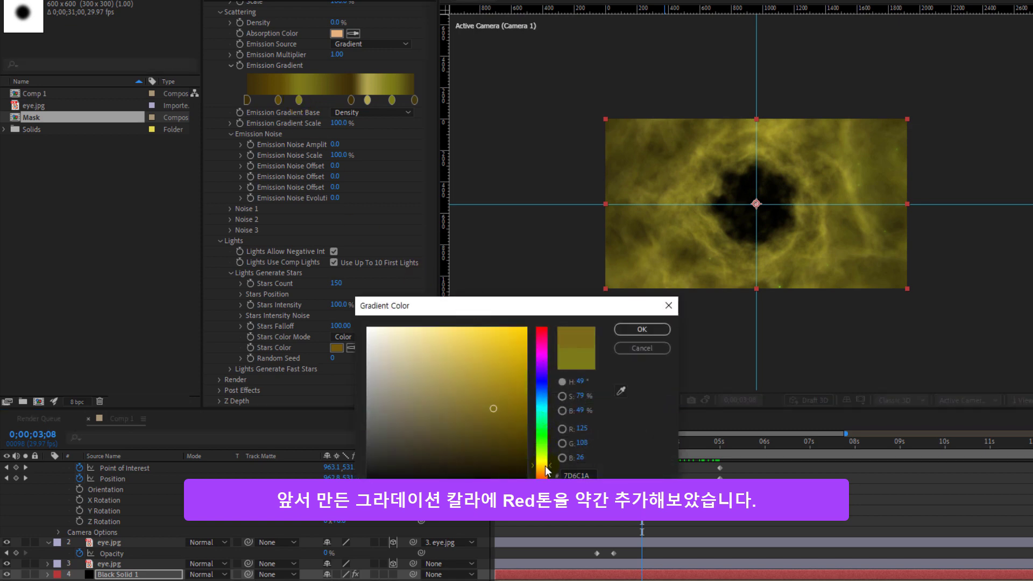
drag(509, 390, 514, 393)
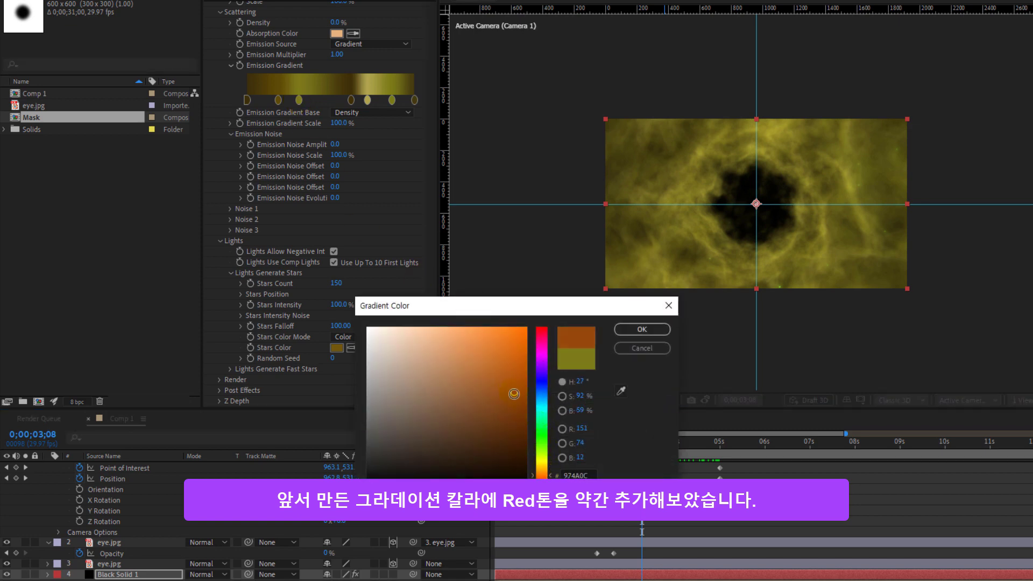
click(655, 330)
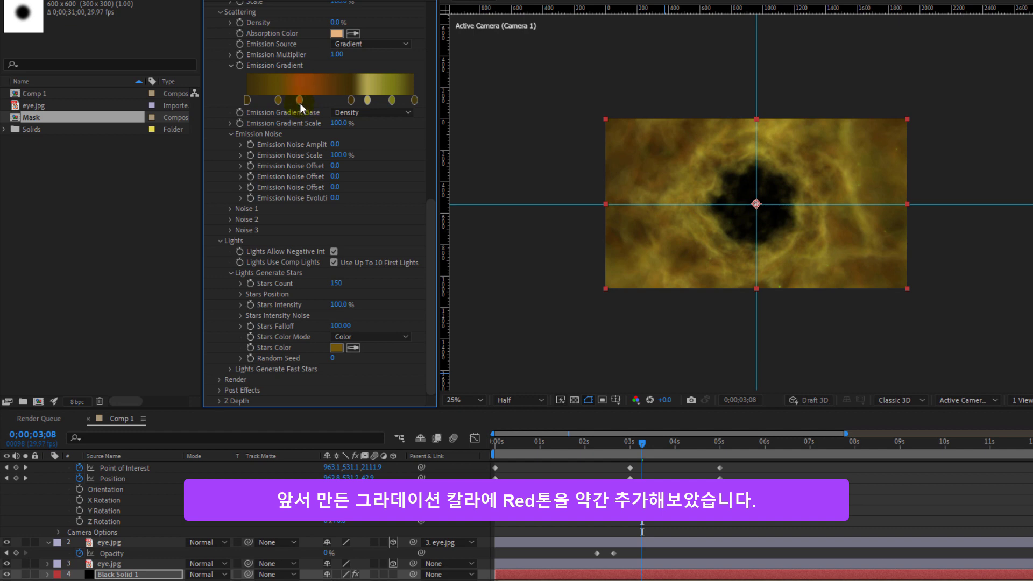
drag(324, 100, 309, 100)
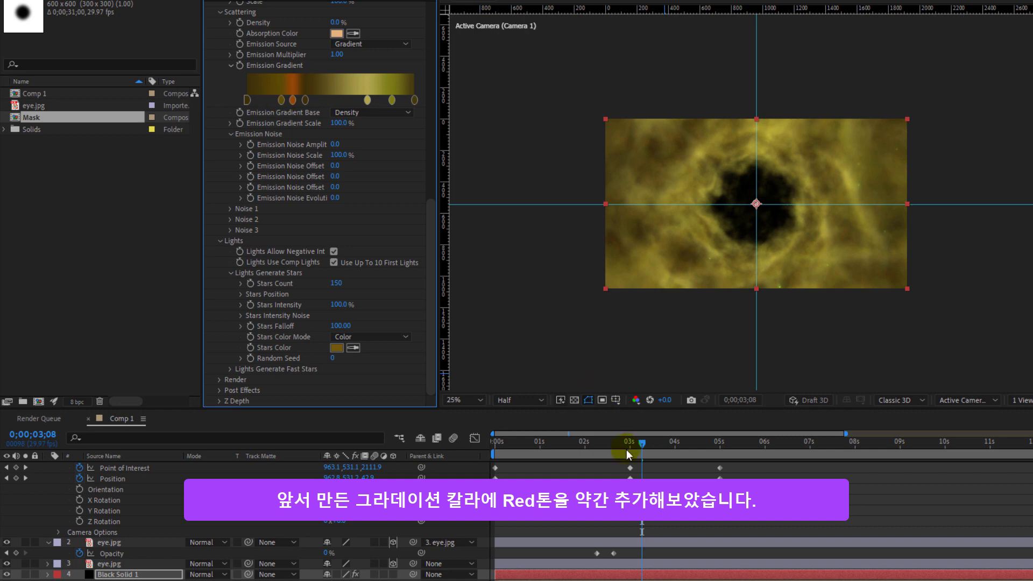
mouse_move(627, 450)
mouse_down()
mouse_move(579, 450)
mouse_move(679, 453)
mouse_move(627, 458)
mouse_up()
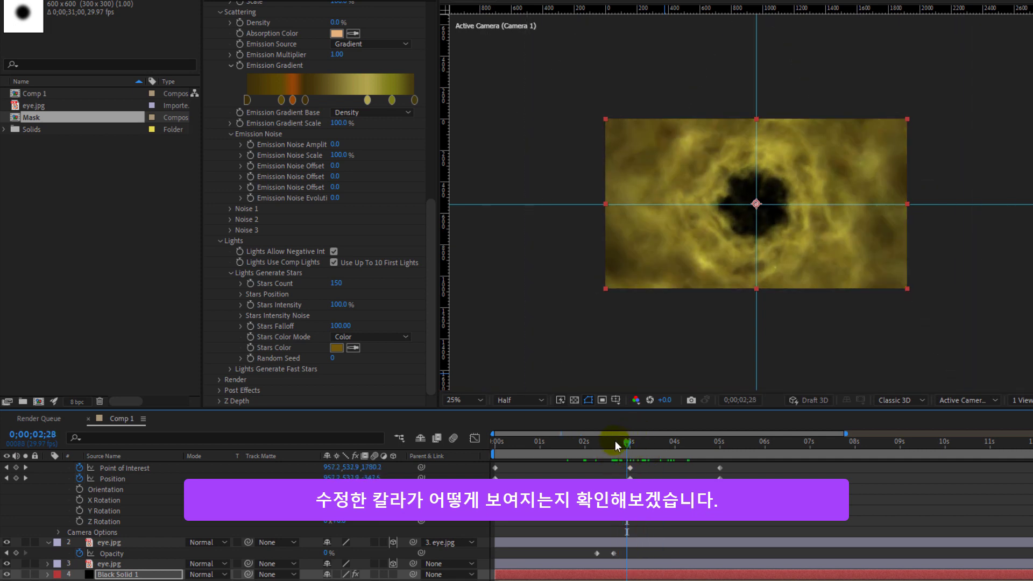
Set the work area to 02;18–05;10 and play back that range.
click(612, 442)
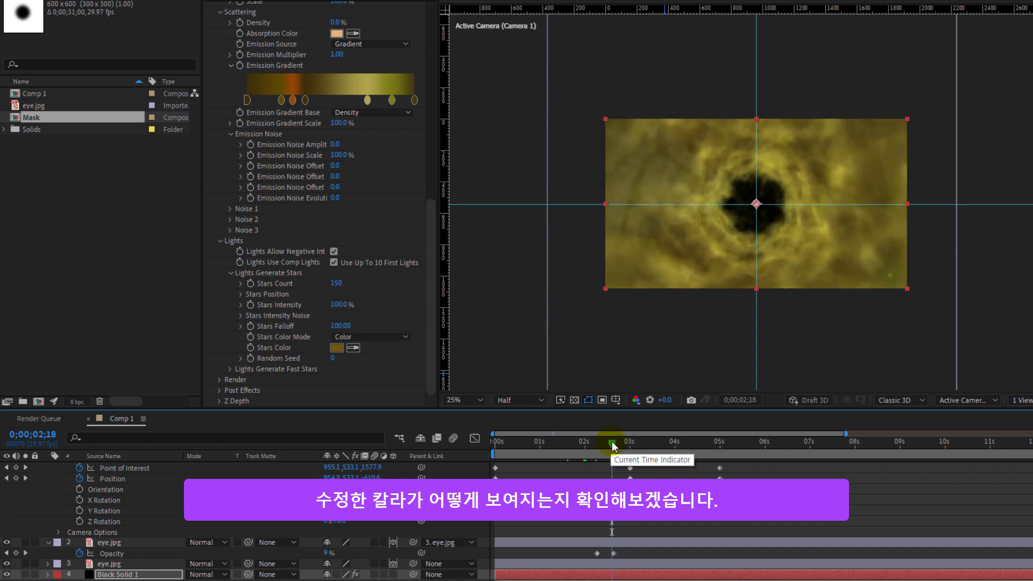
key(b)
click(738, 447)
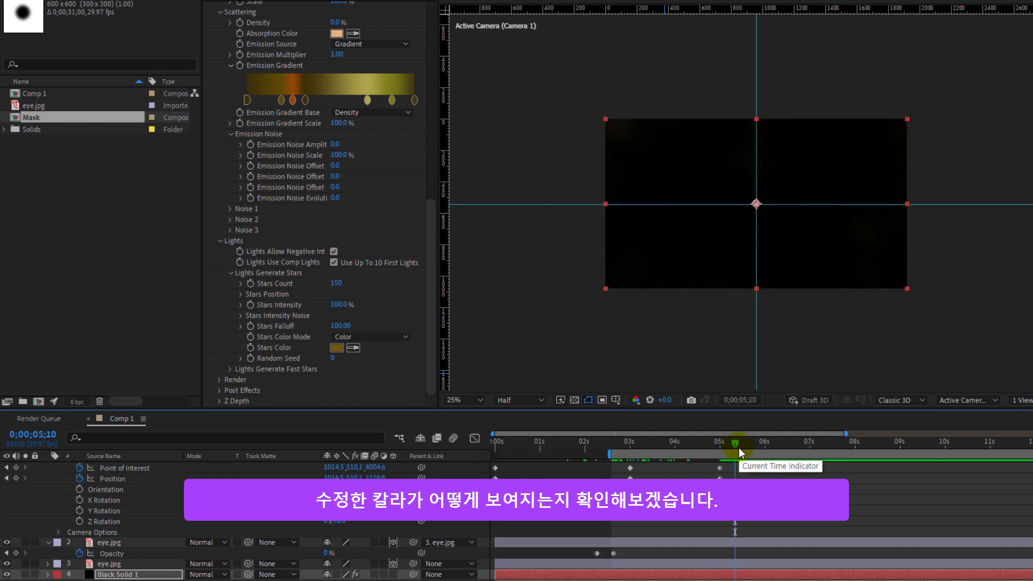
key(n)
key(space)
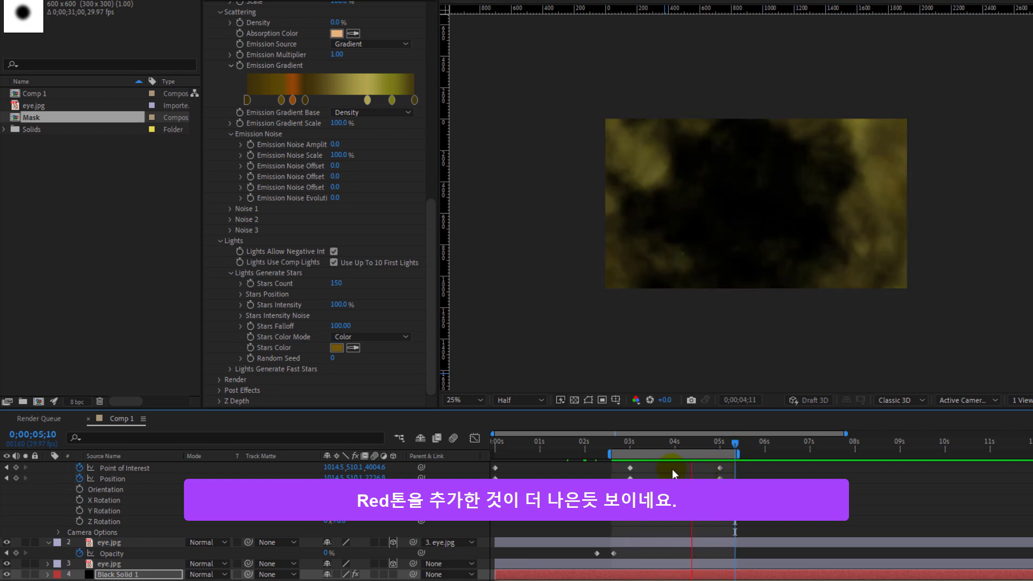
Stop at 03;08 and scrub between 02;20 and 03;00 to inspect the nebula.
click(642, 444)
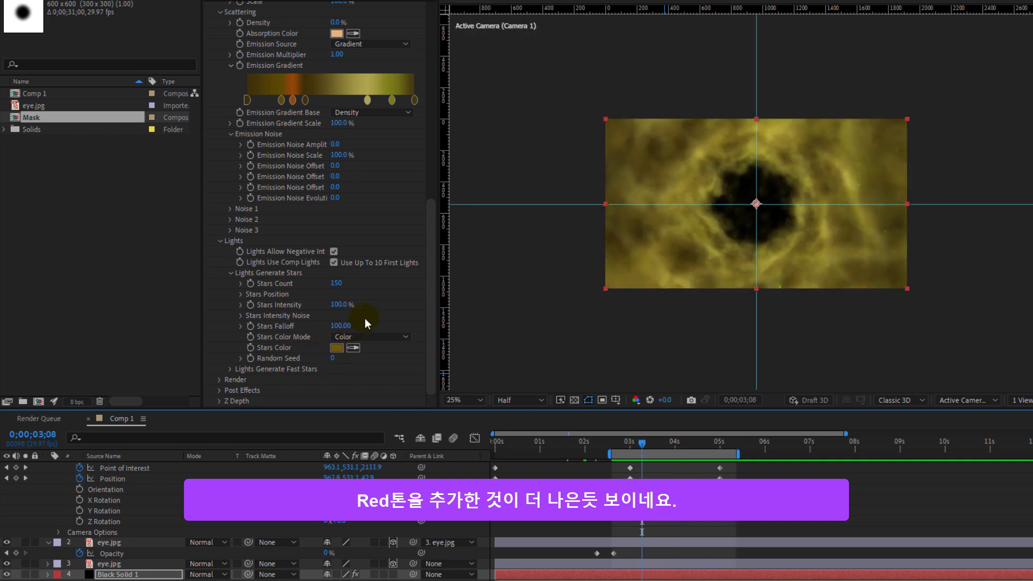
click(626, 443)
drag(627, 444, 630, 448)
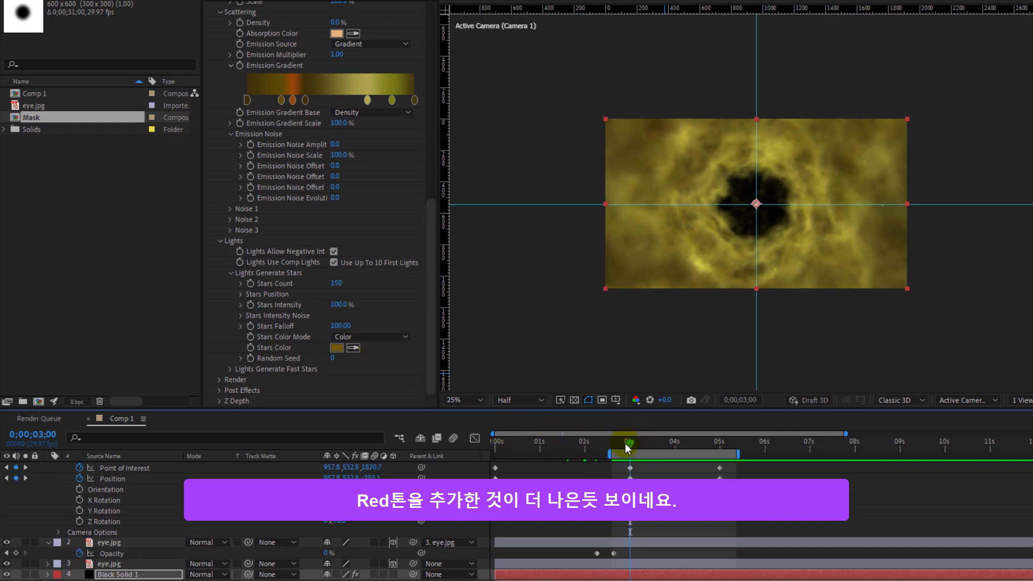
mouse_move(625, 444)
mouse_down()
mouse_move(589, 447)
mouse_move(618, 450)
mouse_up()
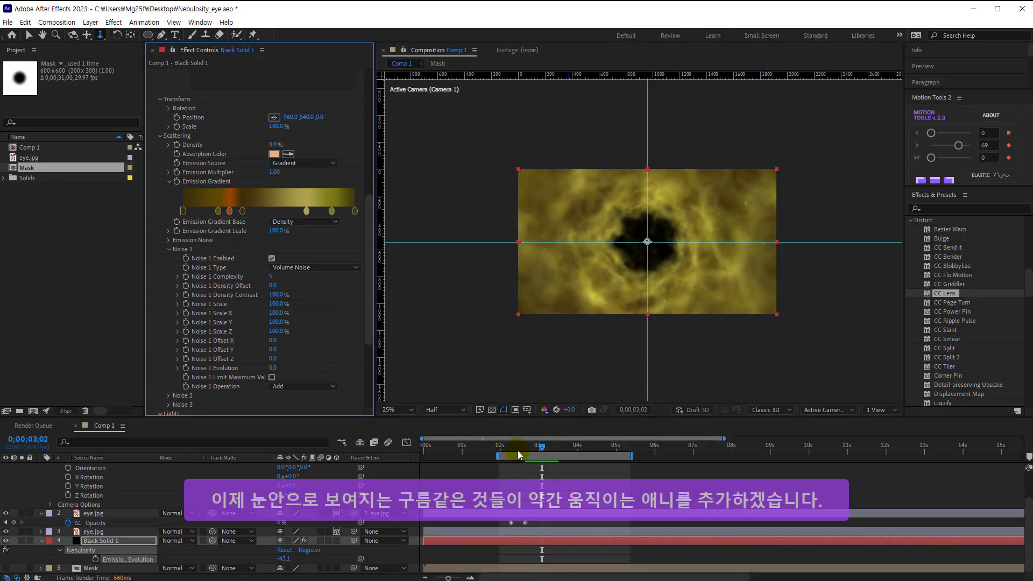
Keyframe Noise 1 Evolution from 0 near 02;11 to -70 at 05;00, then preview the clouds.
drag(533, 446, 514, 450)
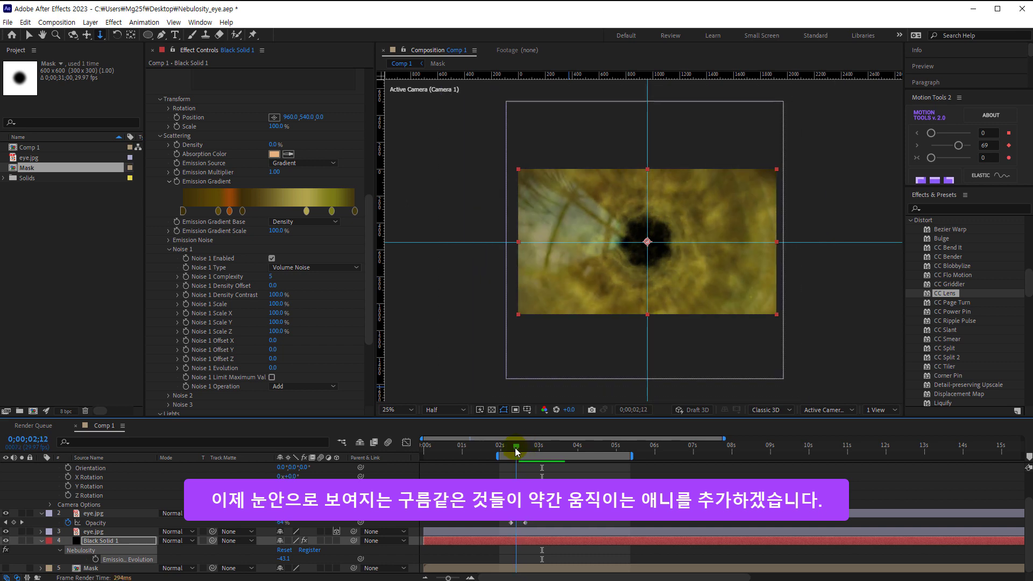
click(186, 368)
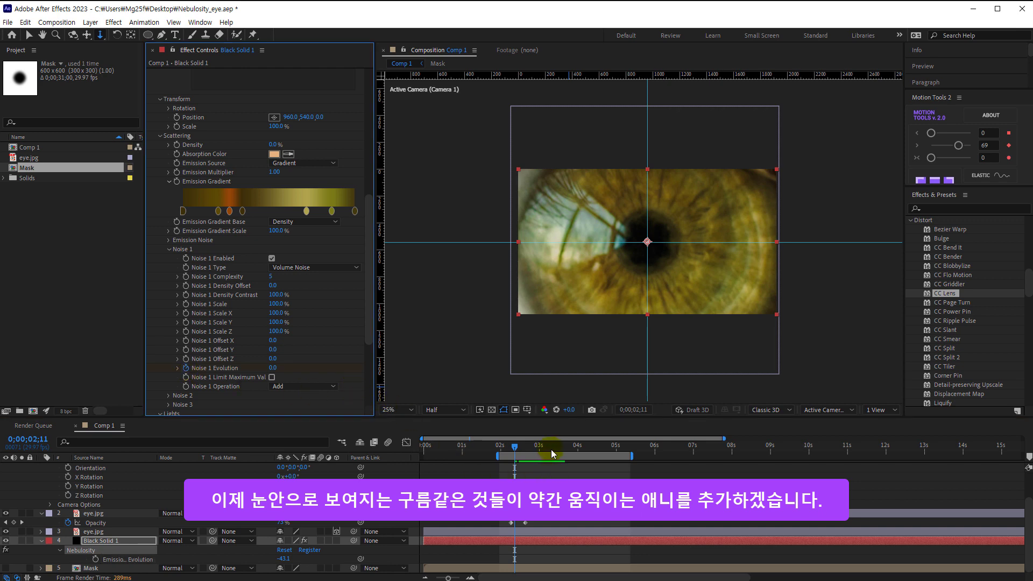
drag(551, 450, 616, 457)
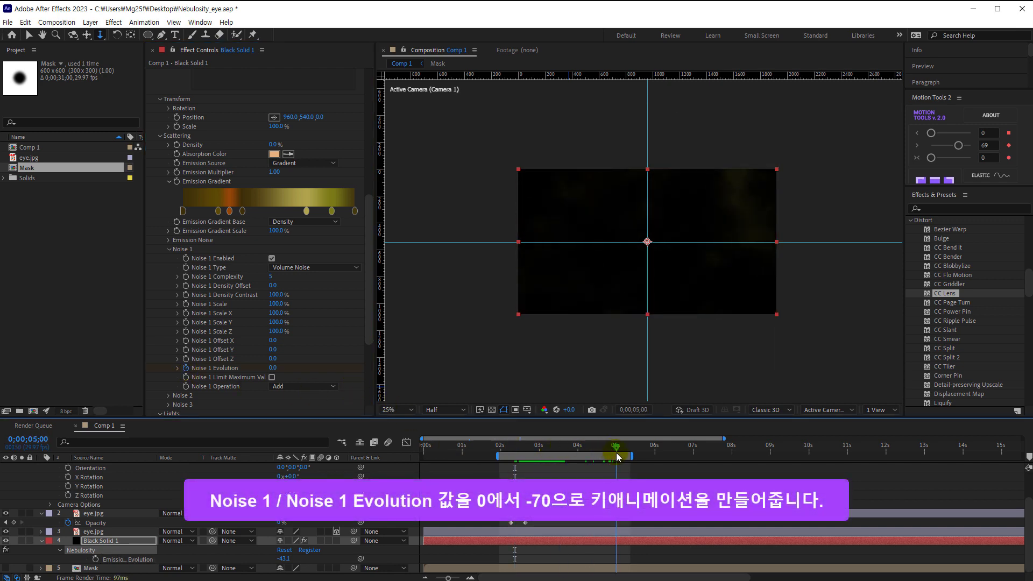
click(273, 368)
text(-)
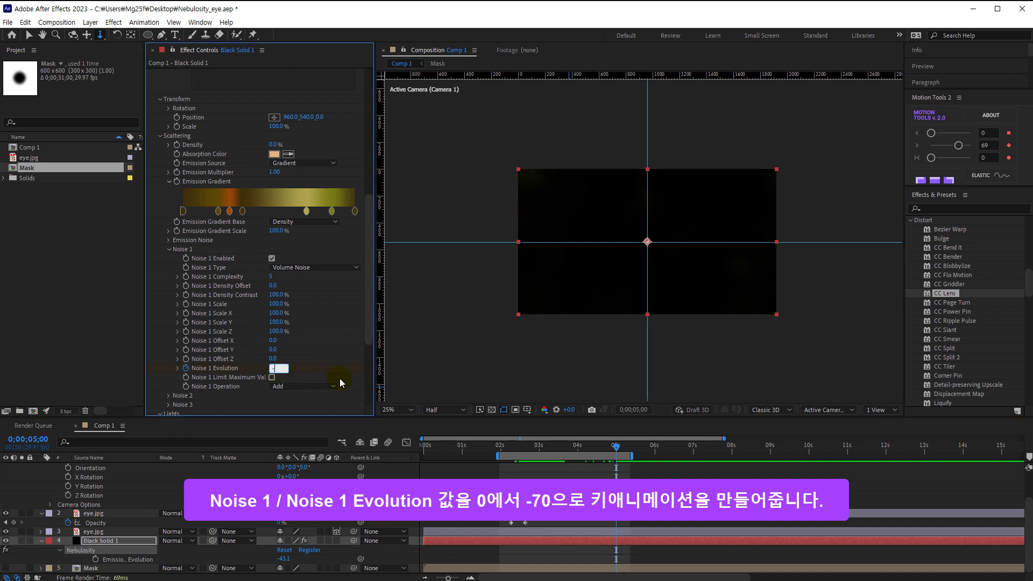
text(70)
drag(540, 447, 503, 453)
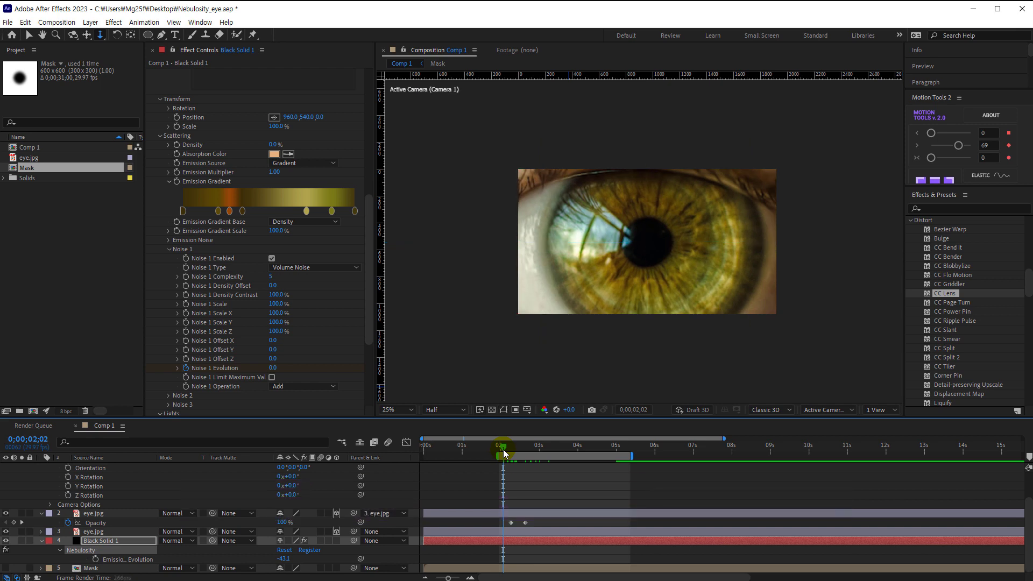
key(space)
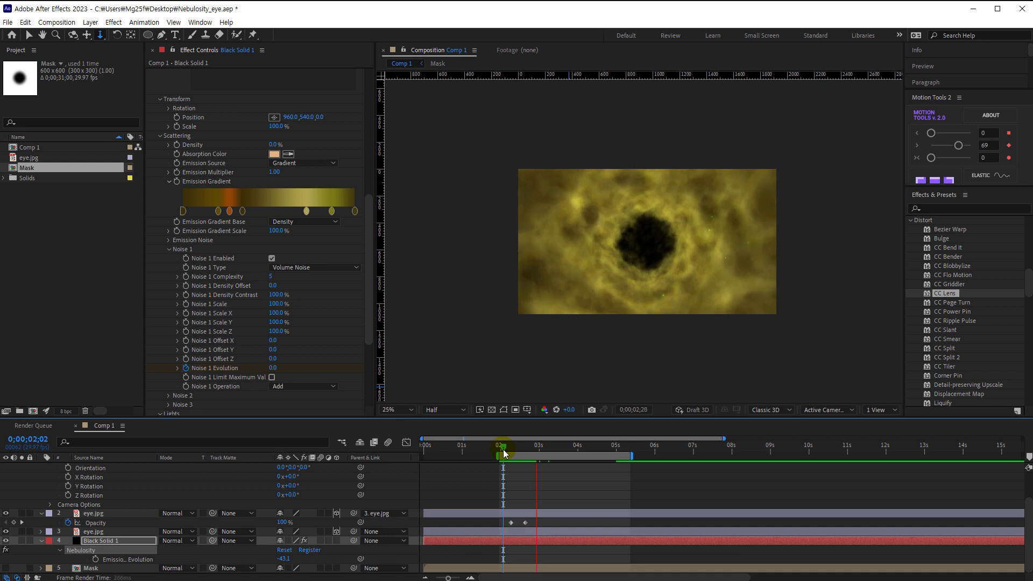
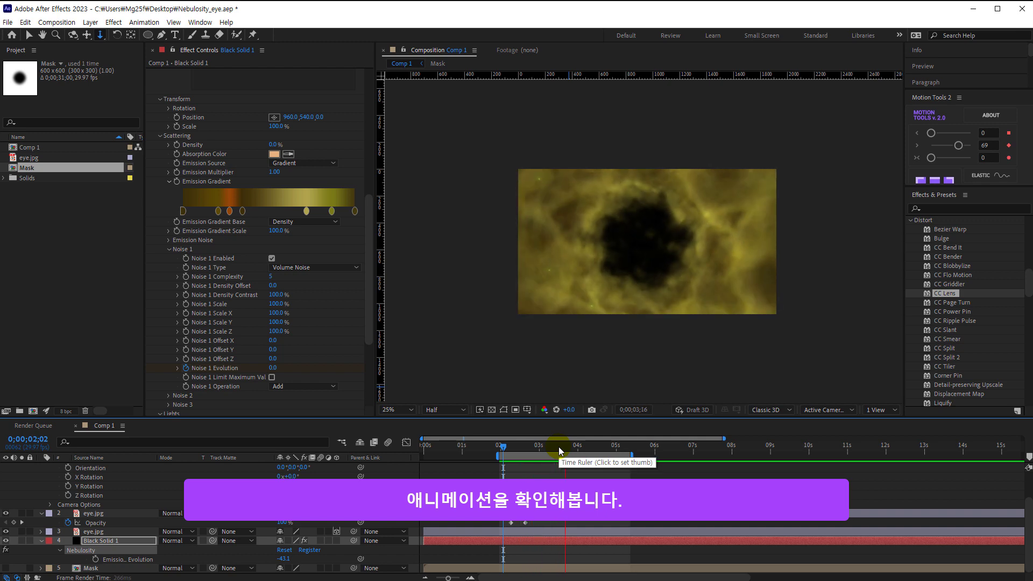
Move eye.jpg's first Opacity keyframe earlier to 0;00;02;06, checking the fade timing.
click(558, 446)
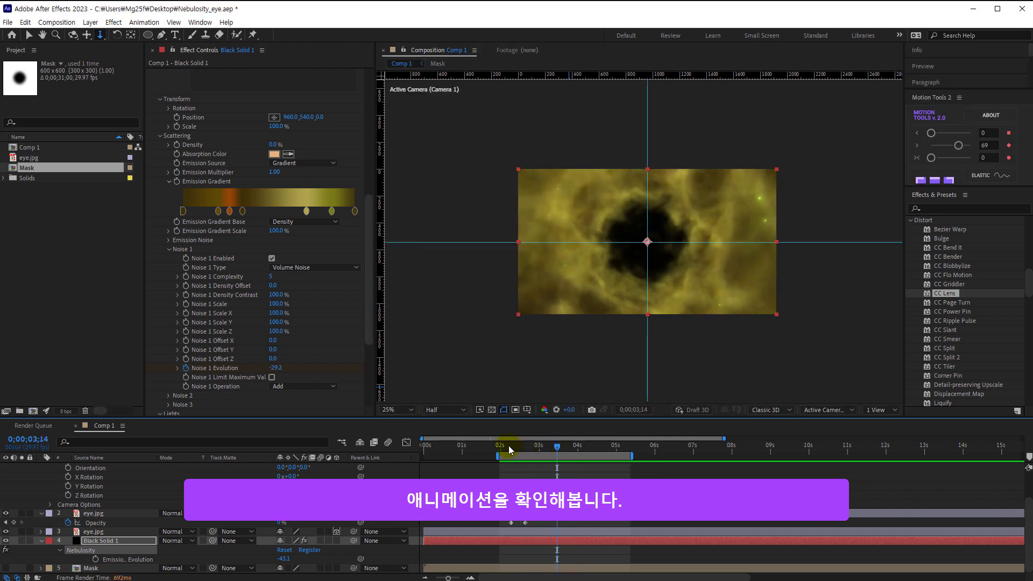
drag(508, 449, 623, 453)
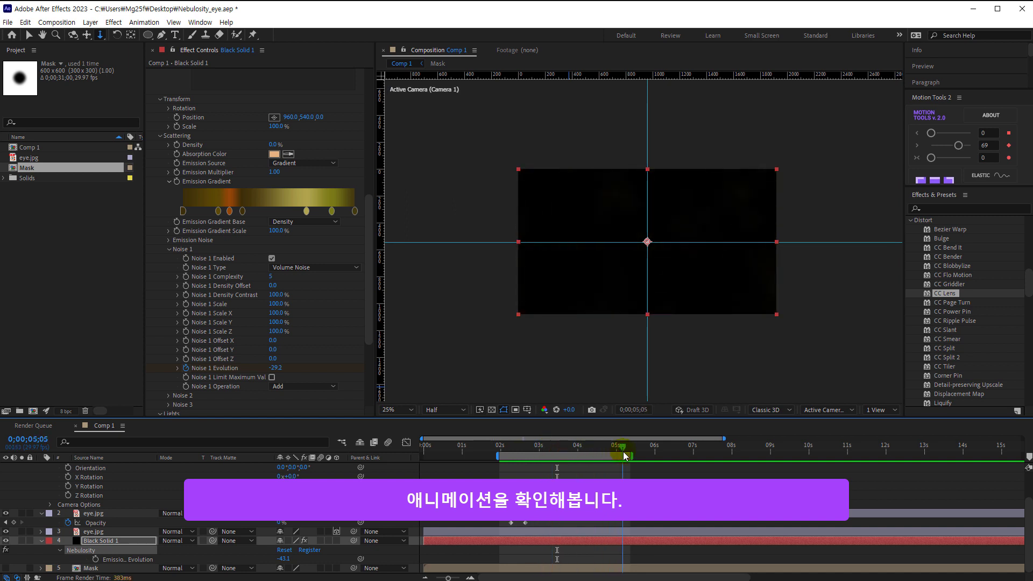
mouse_move(537, 450)
mouse_down()
mouse_move(500, 455)
mouse_move(520, 462)
mouse_move(511, 461)
mouse_up()
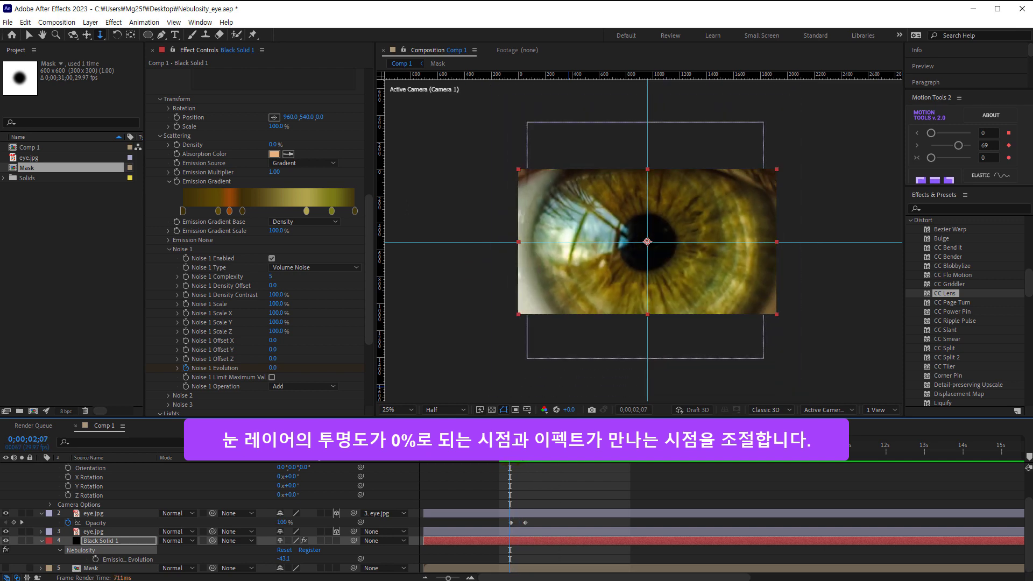
drag(511, 462, 525, 462)
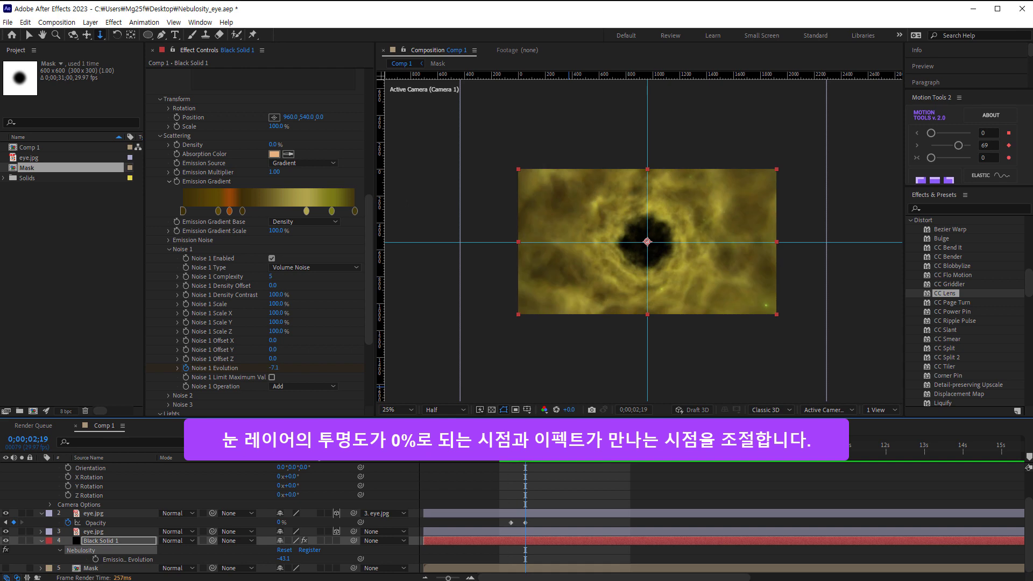
drag(525, 462, 516, 461)
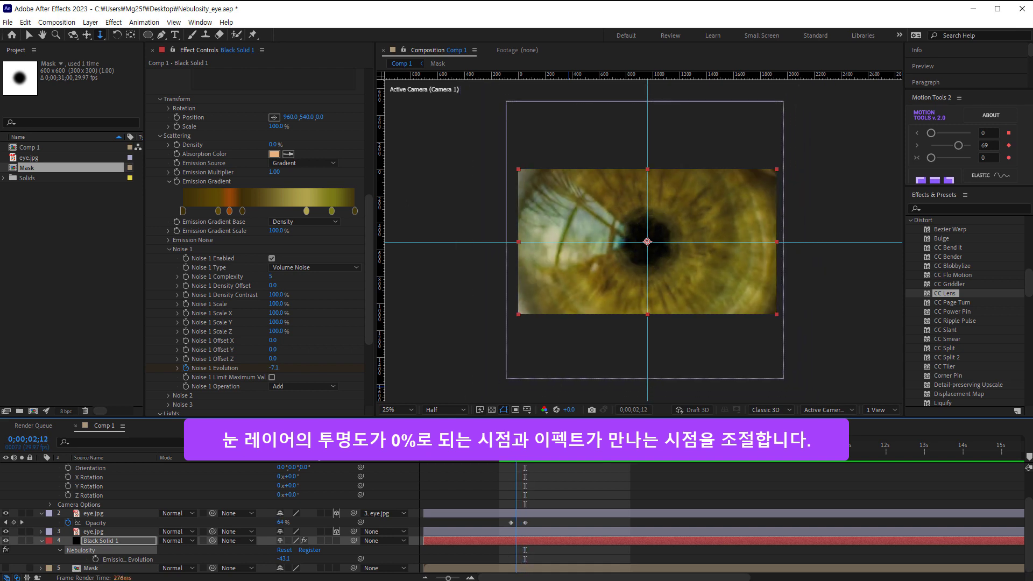
drag(511, 522, 509, 523)
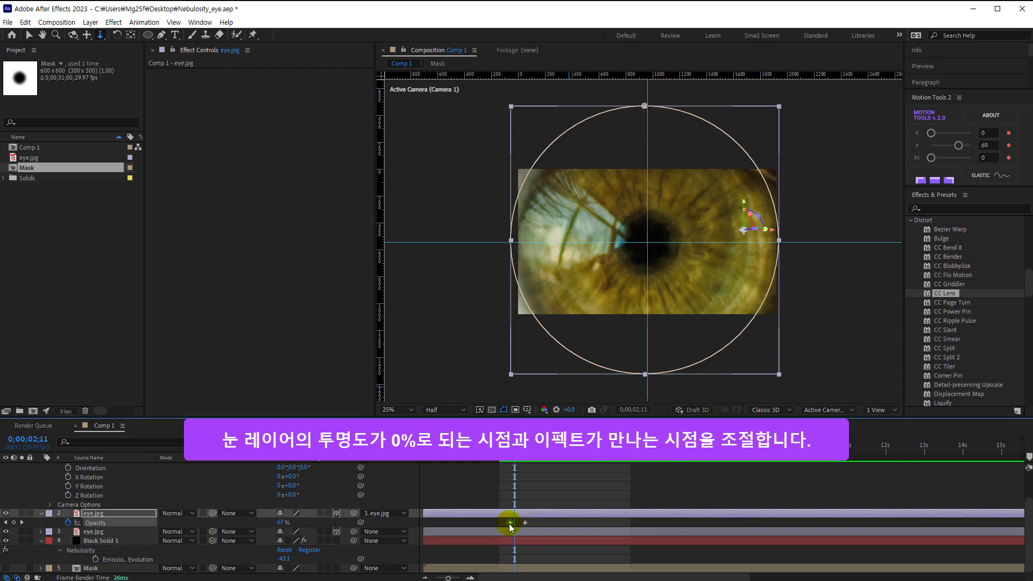
drag(514, 457, 530, 457)
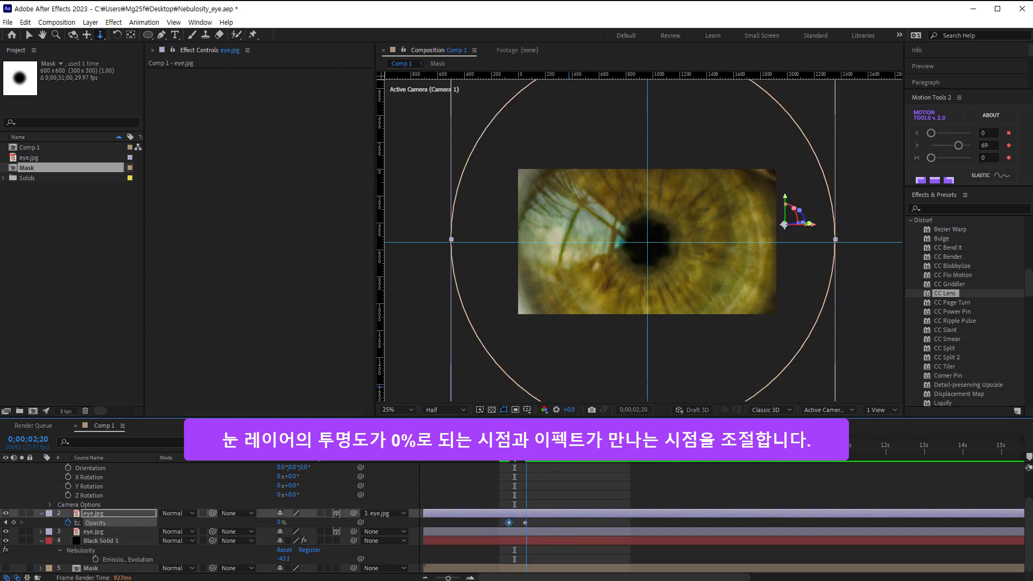
Apply the CC Lens effect to the Black Solid 1 nebula layer.
click(108, 540)
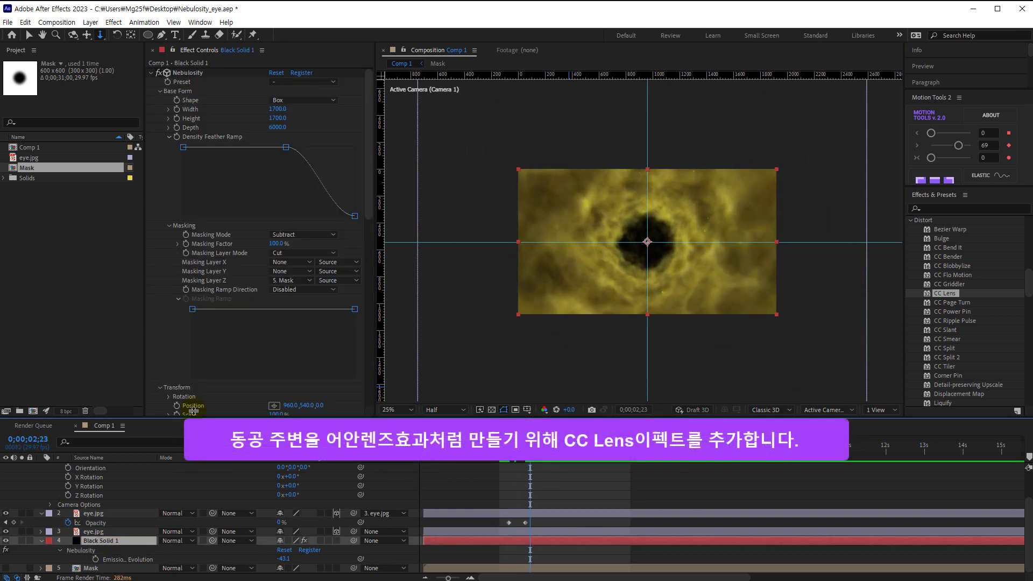
click(150, 74)
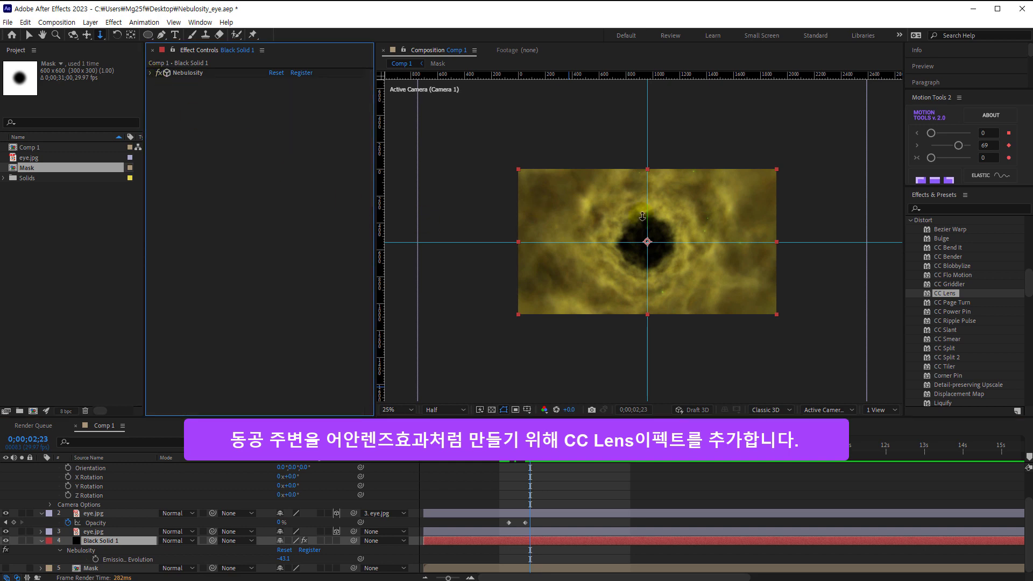
drag(946, 295, 229, 195)
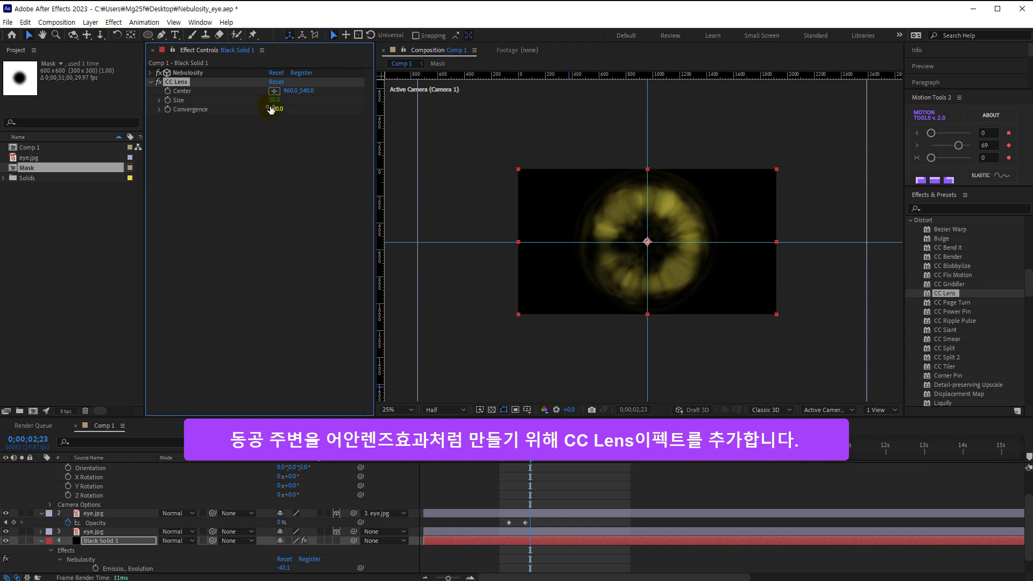
Try a CC Lens Size around 122 and preview the eye fading into the nebula.
drag(272, 100, 333, 97)
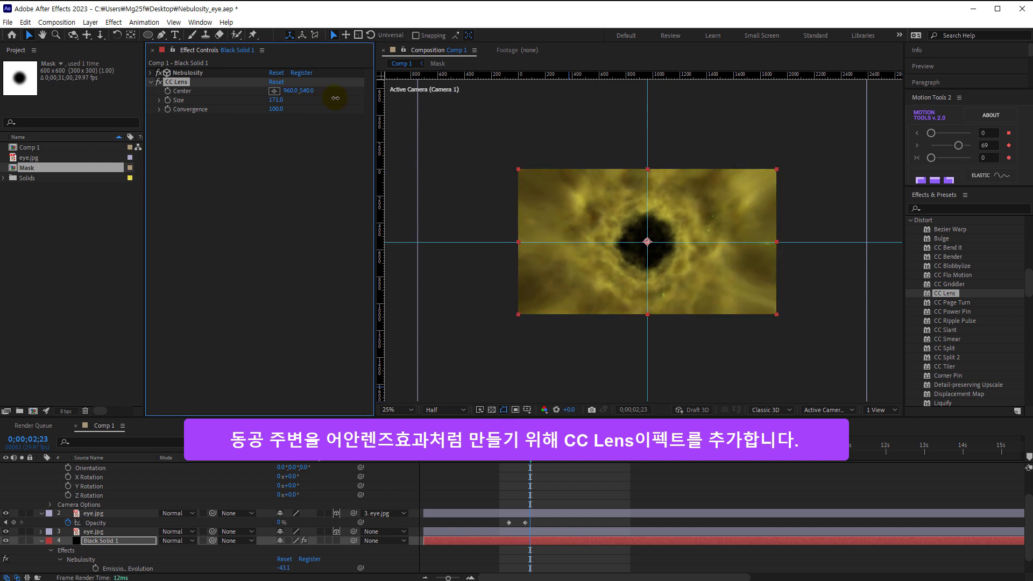
mouse_move(332, 97)
mouse_down()
mouse_move(368, 98)
mouse_move(313, 97)
mouse_up()
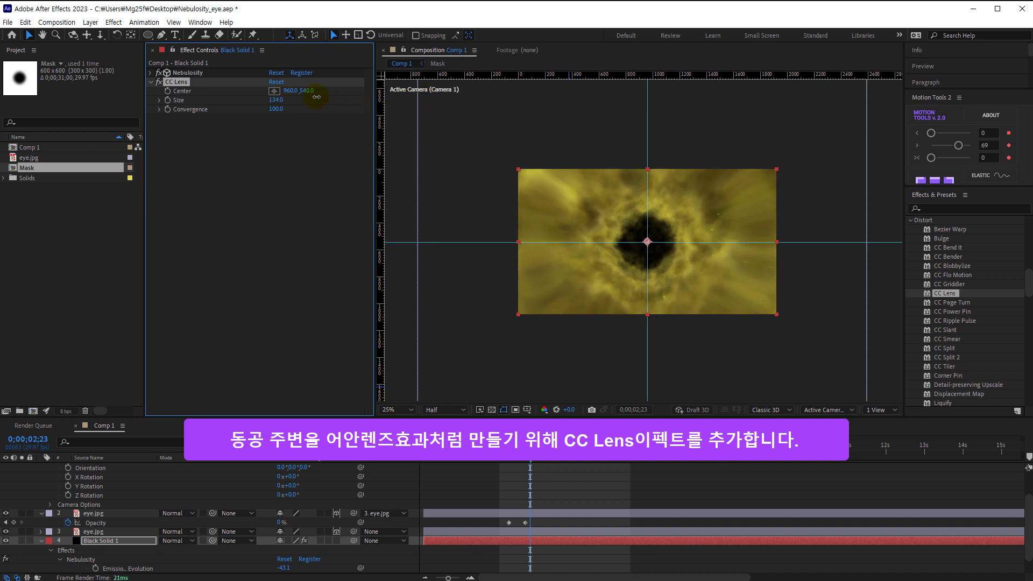
mouse_move(312, 97)
mouse_down()
mouse_move(297, 101)
mouse_move(311, 101)
mouse_up()
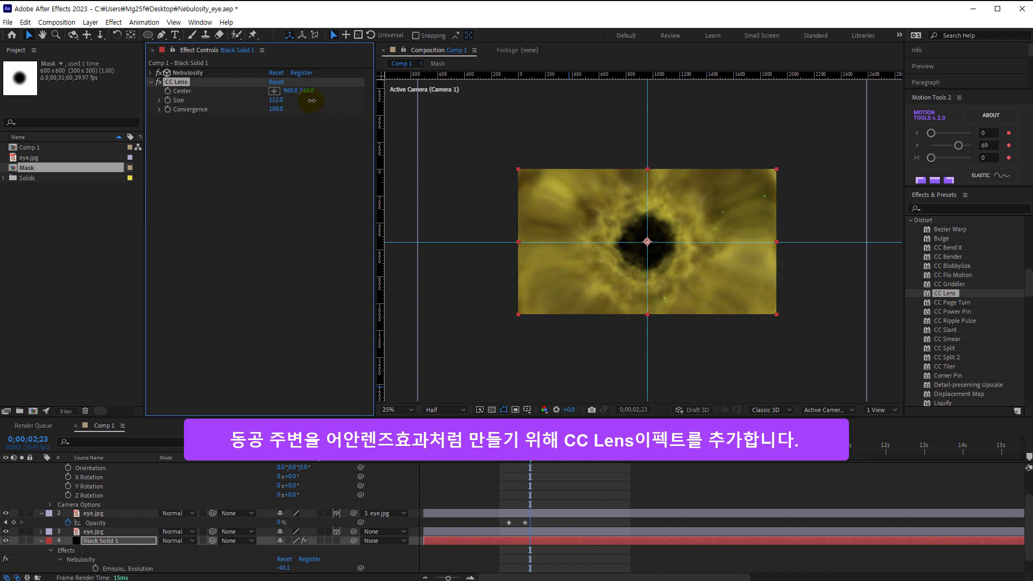
drag(311, 101, 312, 101)
key(space)
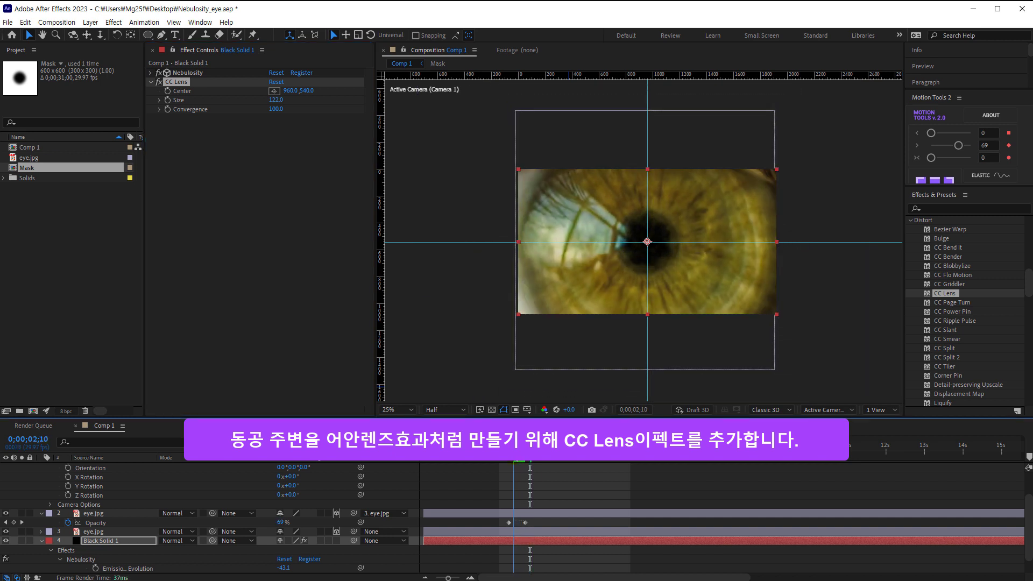
click(168, 100)
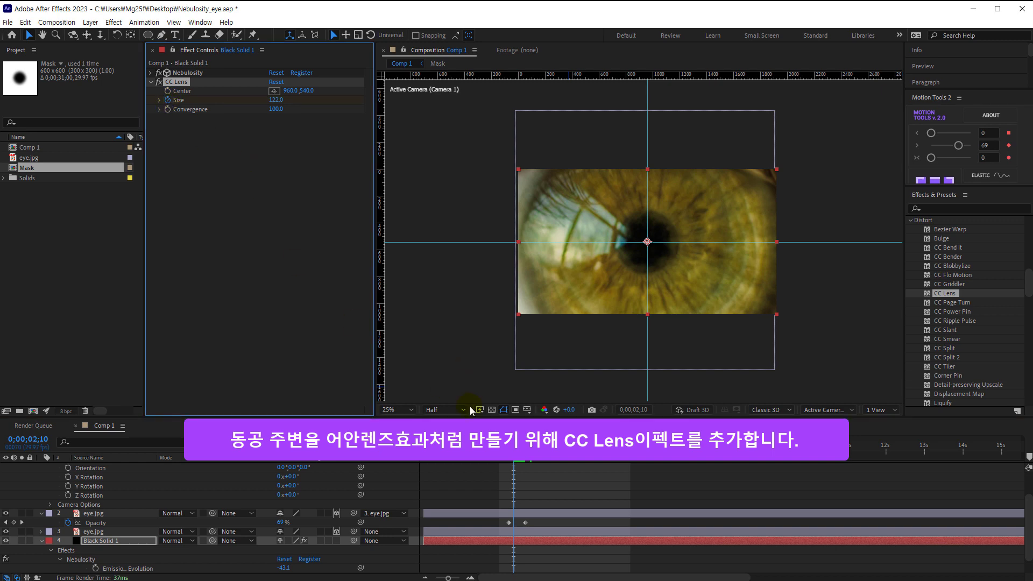
key(space)
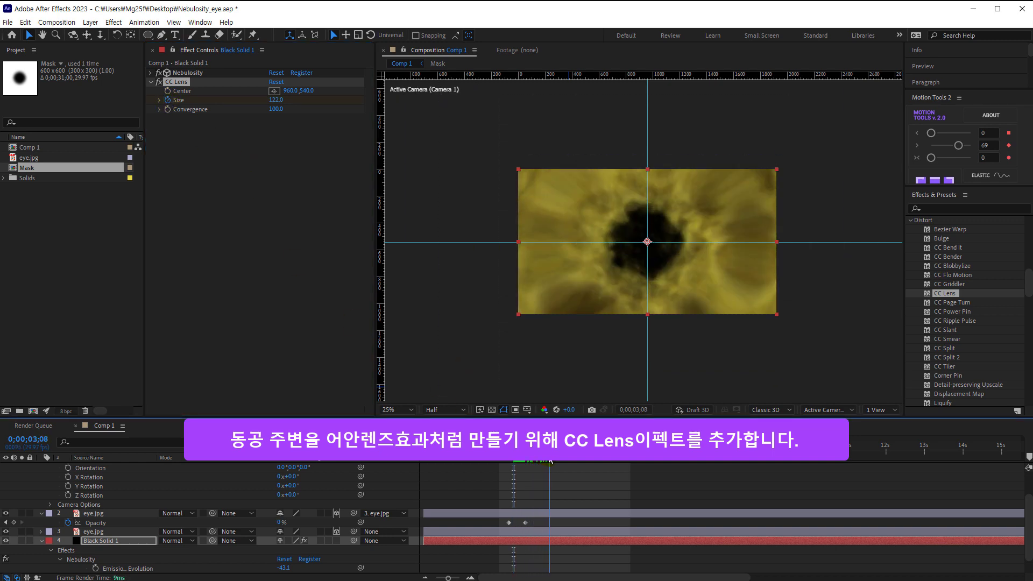
drag(550, 460, 543, 461)
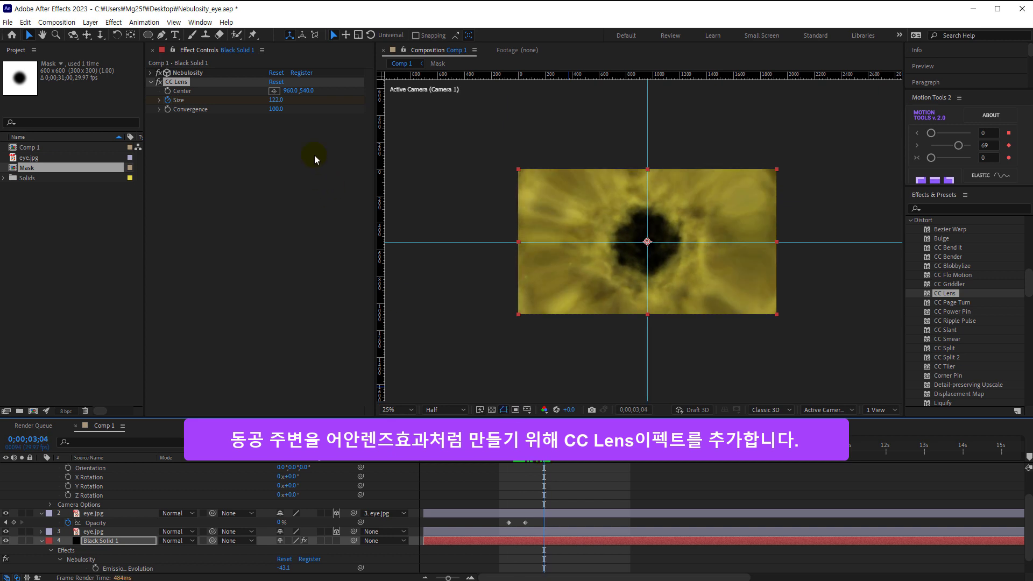
Enlarge the CC Lens Size to 250.0 and scrub back through the eye fade.
mouse_move(275, 102)
mouse_down()
mouse_move(265, 100)
mouse_move(322, 100)
mouse_move(309, 100)
mouse_up()
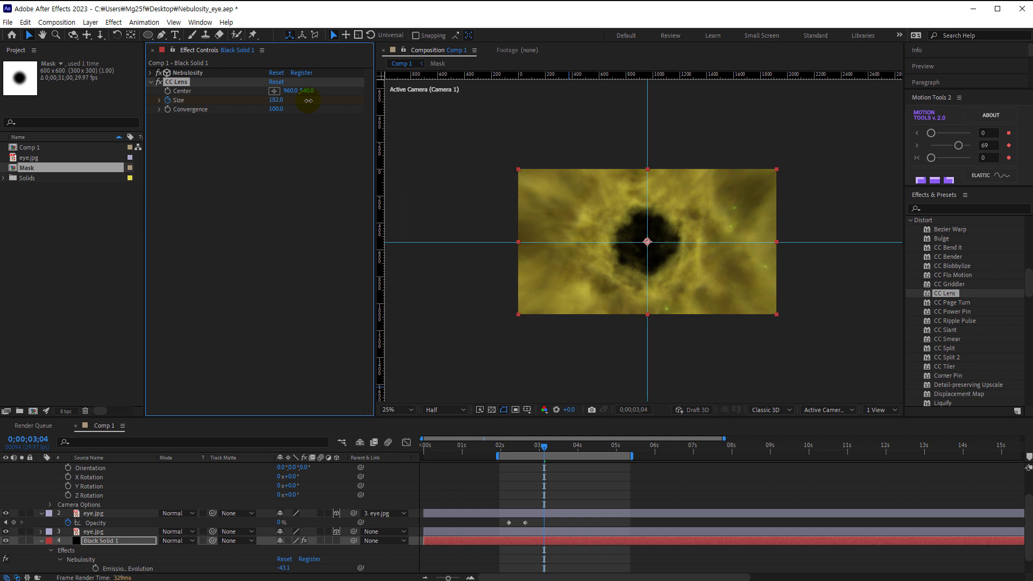
drag(308, 100, 342, 101)
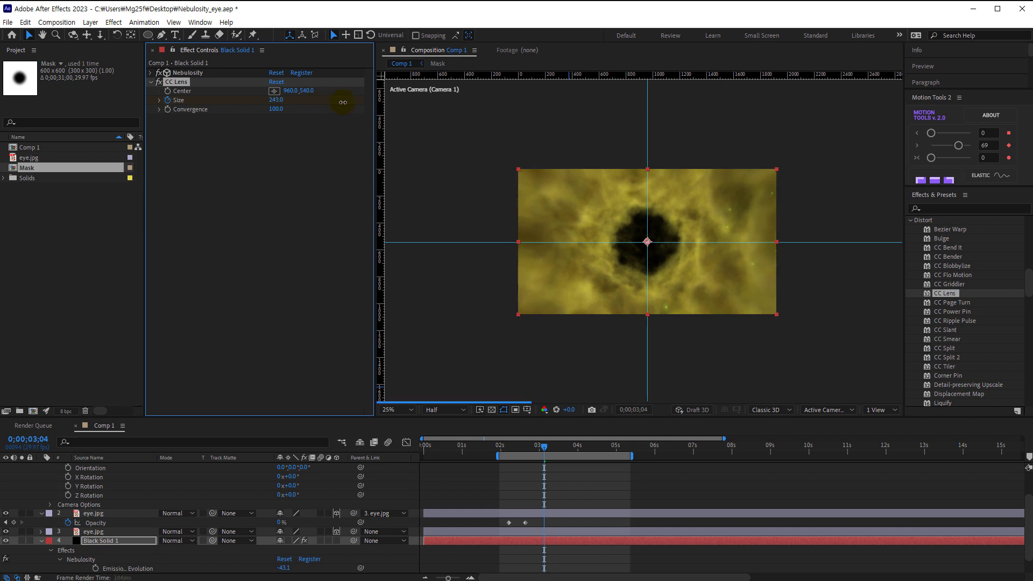
mouse_move(520, 451)
mouse_down()
mouse_move(530, 451)
mouse_move(503, 451)
mouse_up()
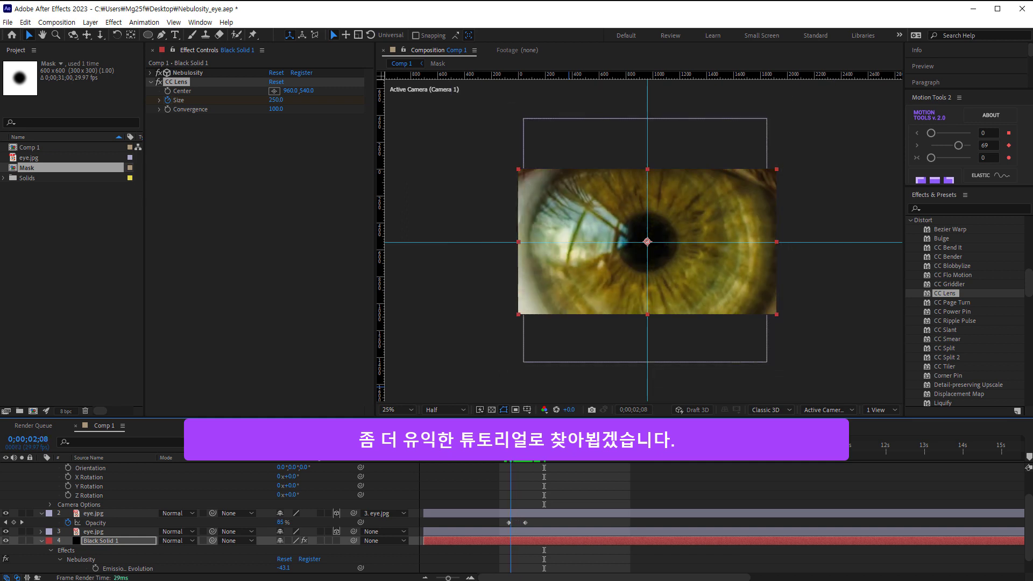
Shift both eye.jpg Opacity keyframes a few frames later and preview the retimed fade.
key(space)
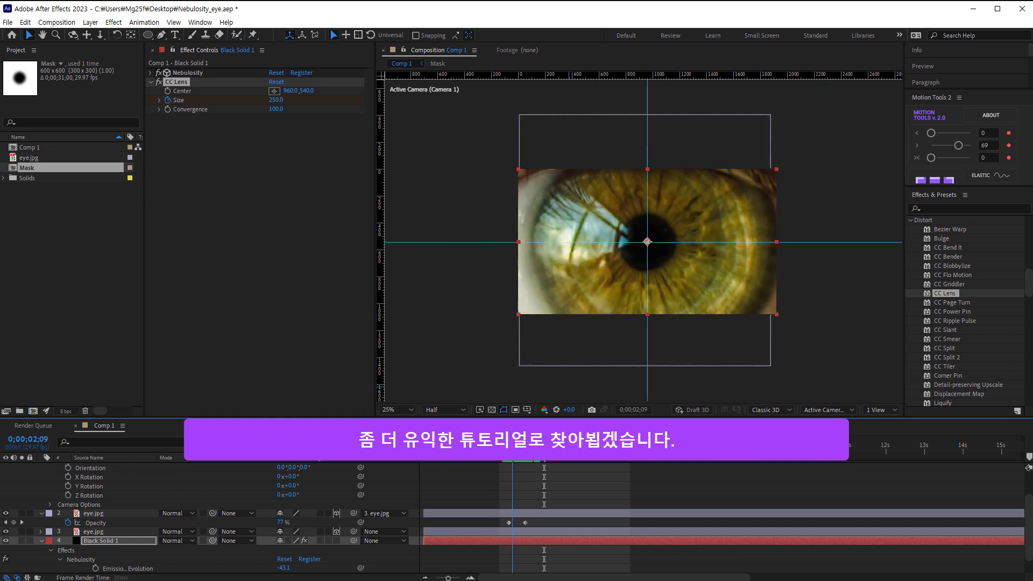
mouse_move(505, 525)
mouse_down()
mouse_move(527, 529)
mouse_move(527, 519)
mouse_up()
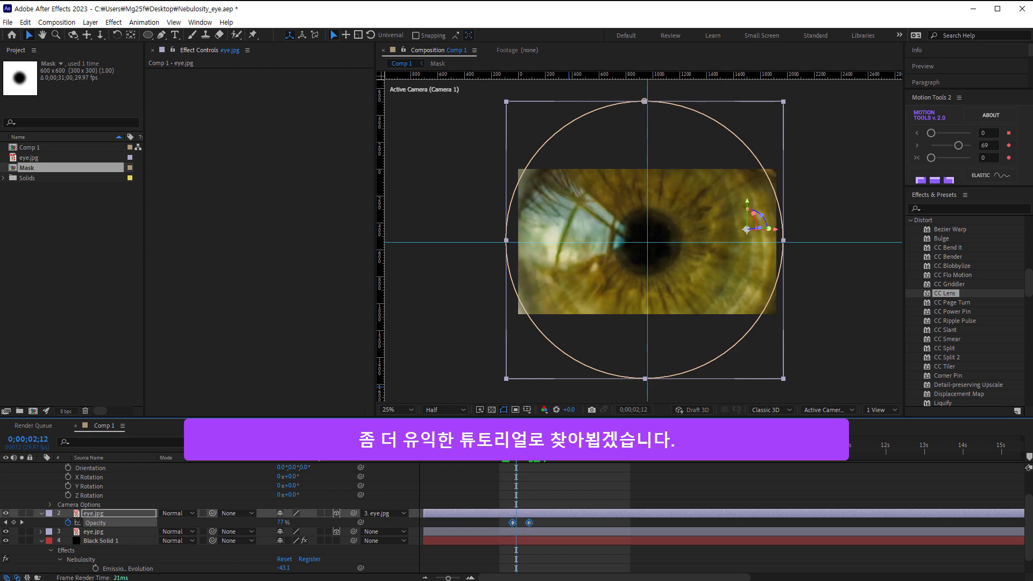
key(space)
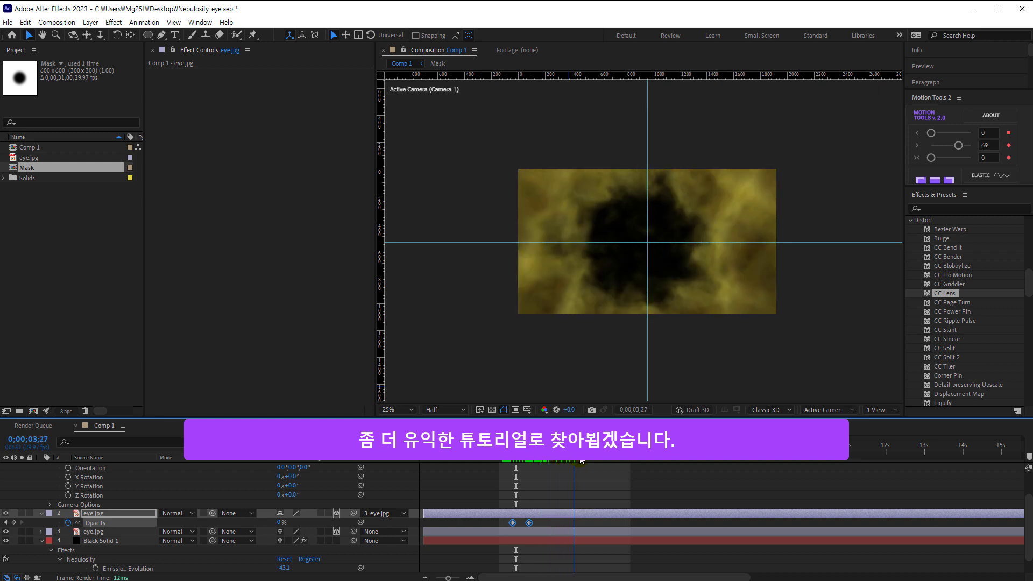
mouse_move(598, 461)
mouse_down()
mouse_move(450, 460)
mouse_move(573, 462)
mouse_move(507, 466)
mouse_up()
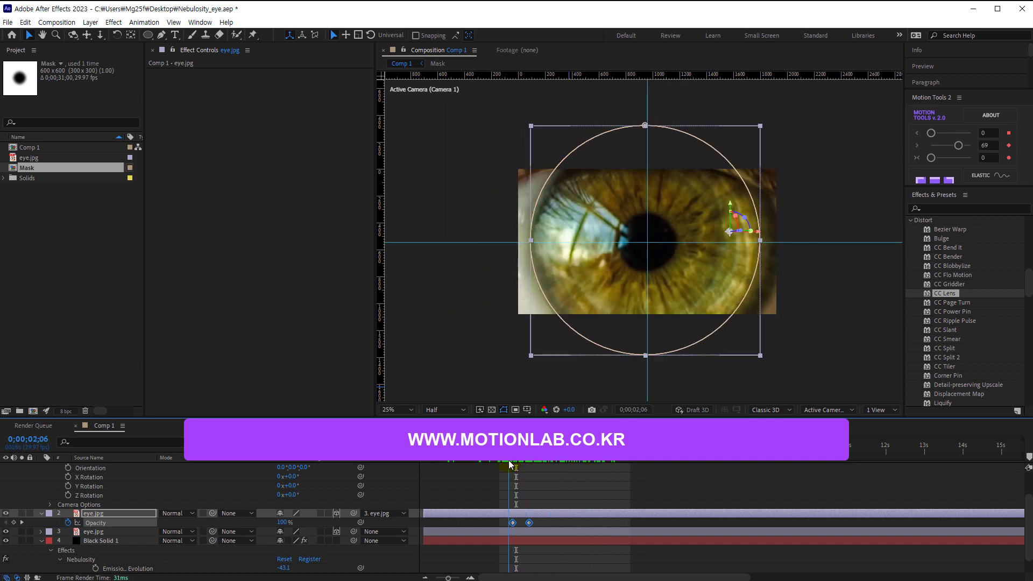